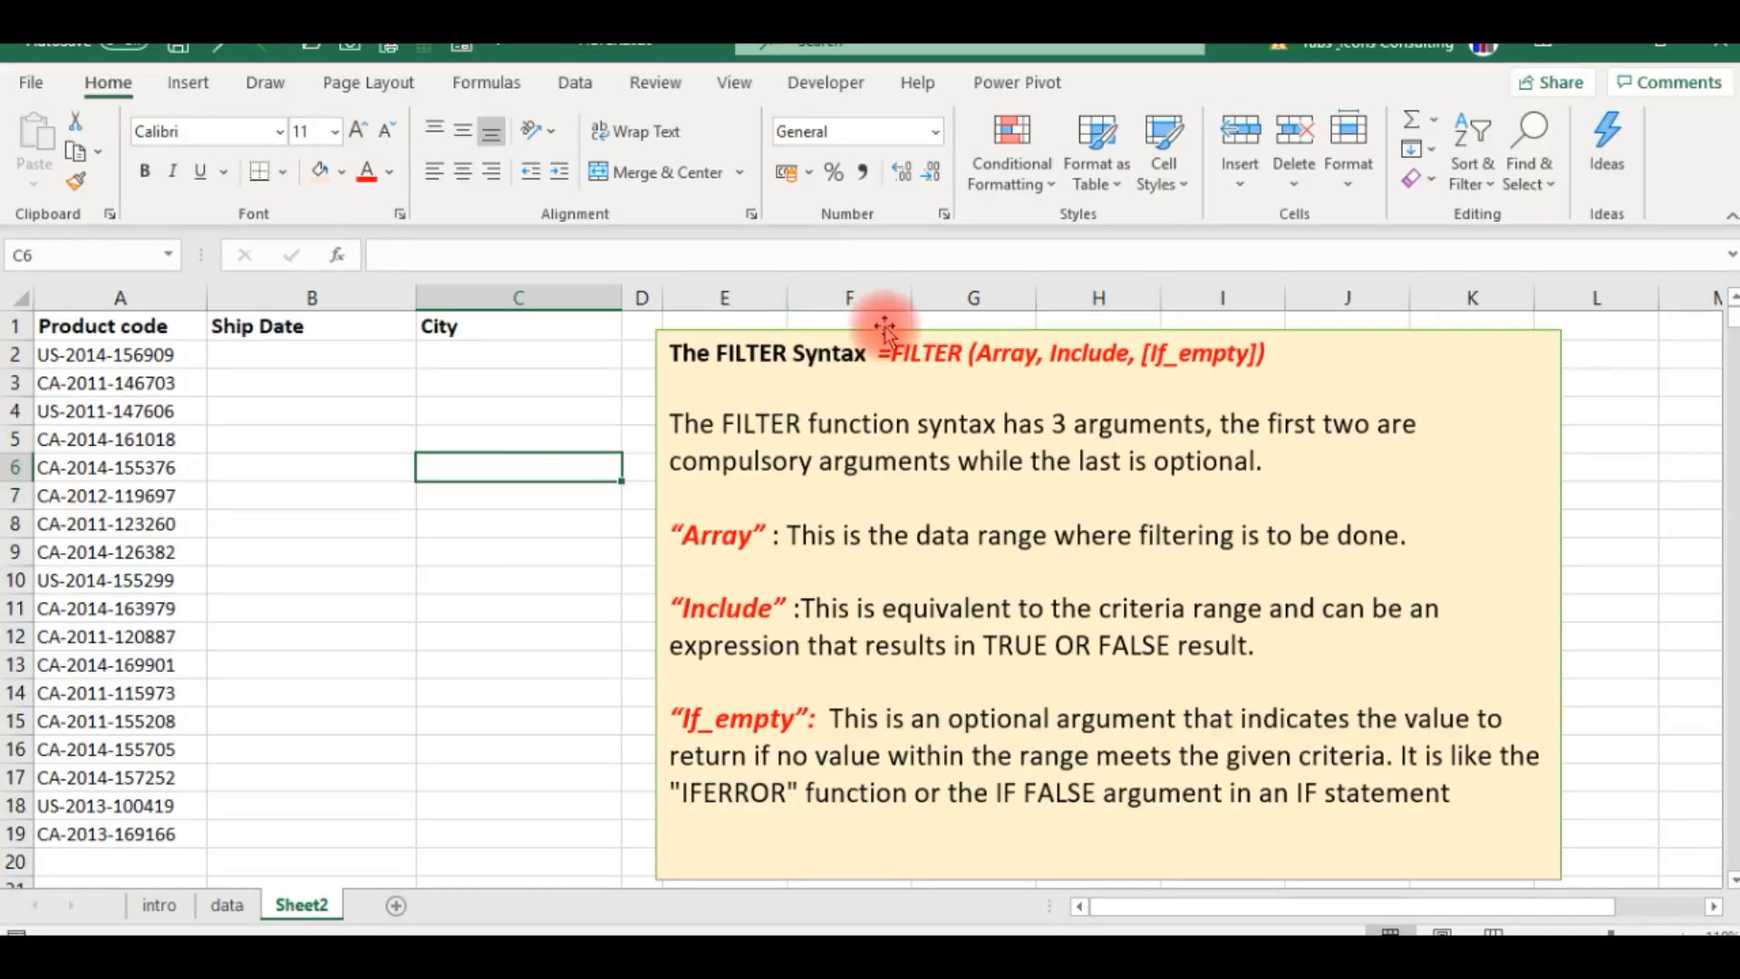
Step: Read the FILTER syntax note on Sheet2, covering the Array, Include and If_empty arguments
left_click_drag(883, 351, 1289, 328)
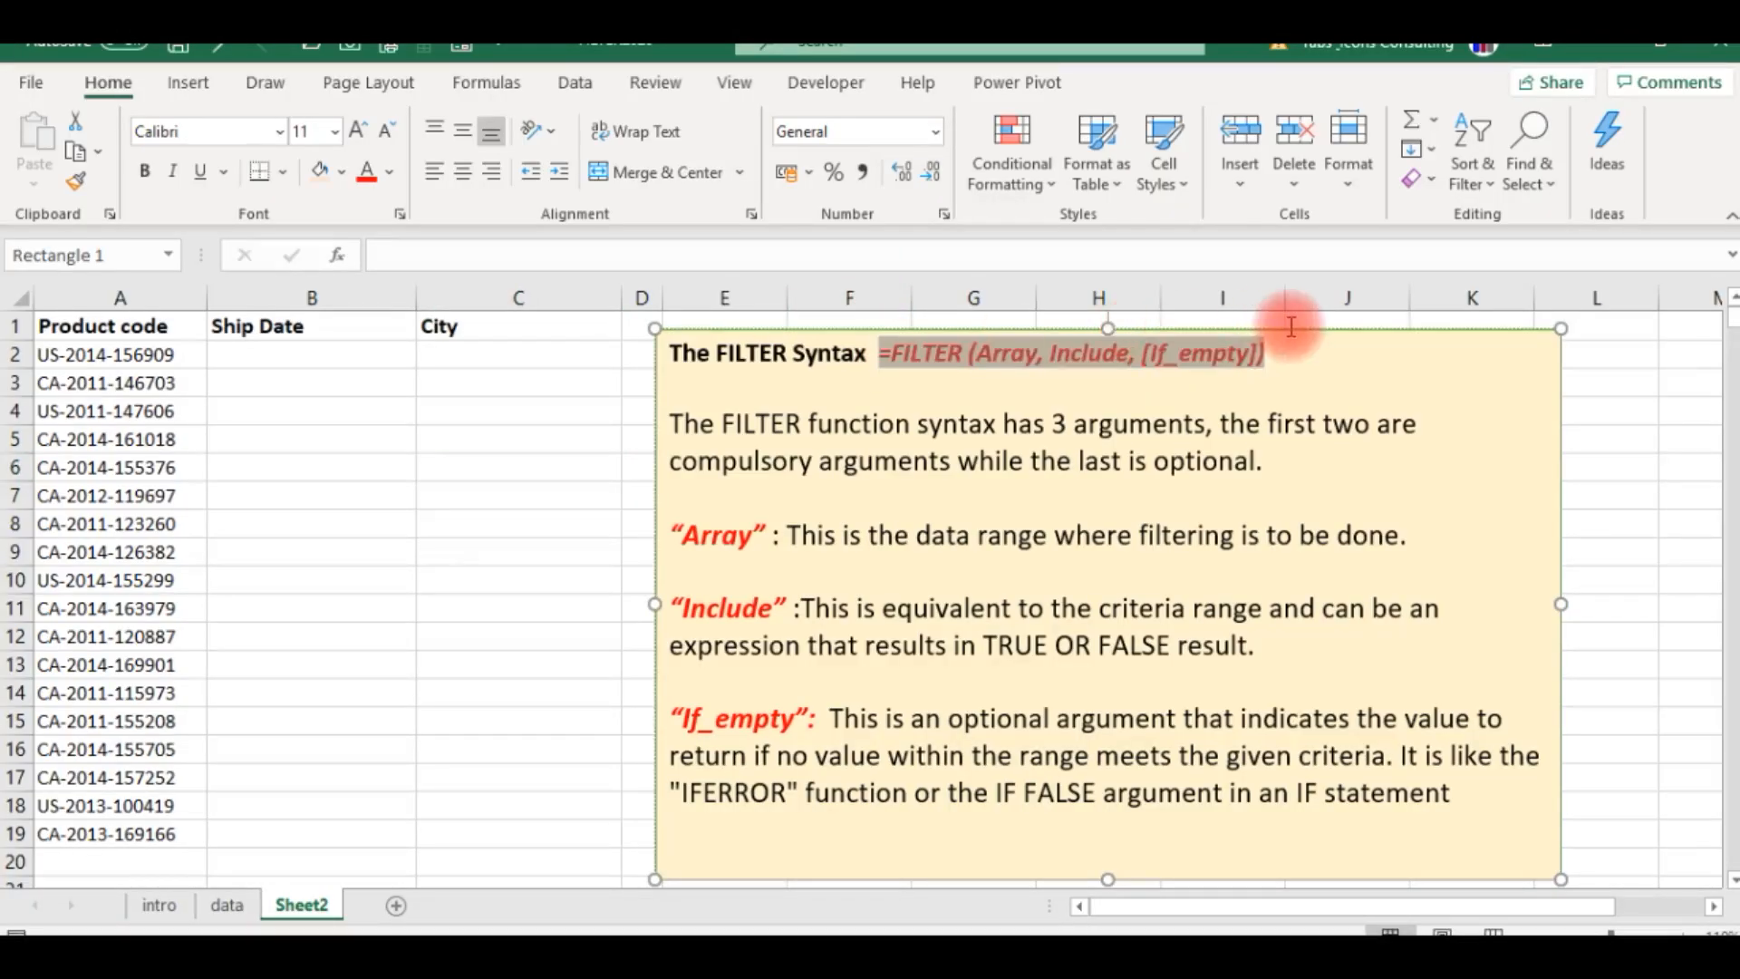
left_click(1028, 363)
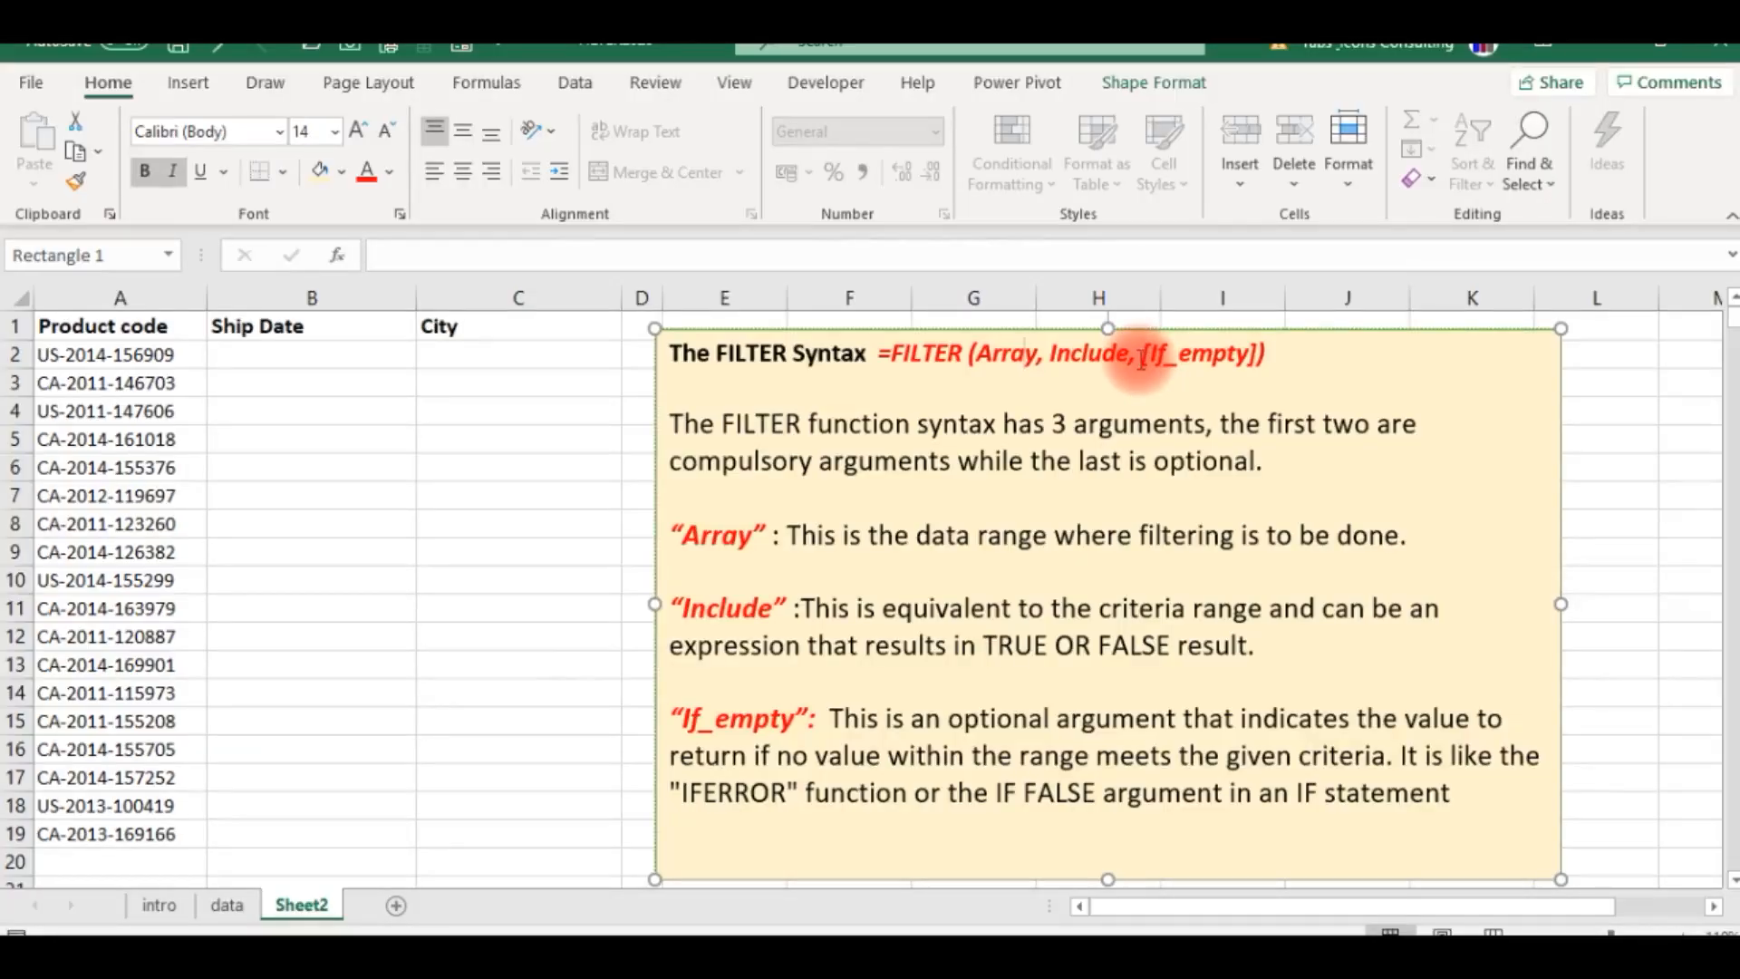
left_click_drag(1131, 360, 1250, 374)
left_click(1194, 384)
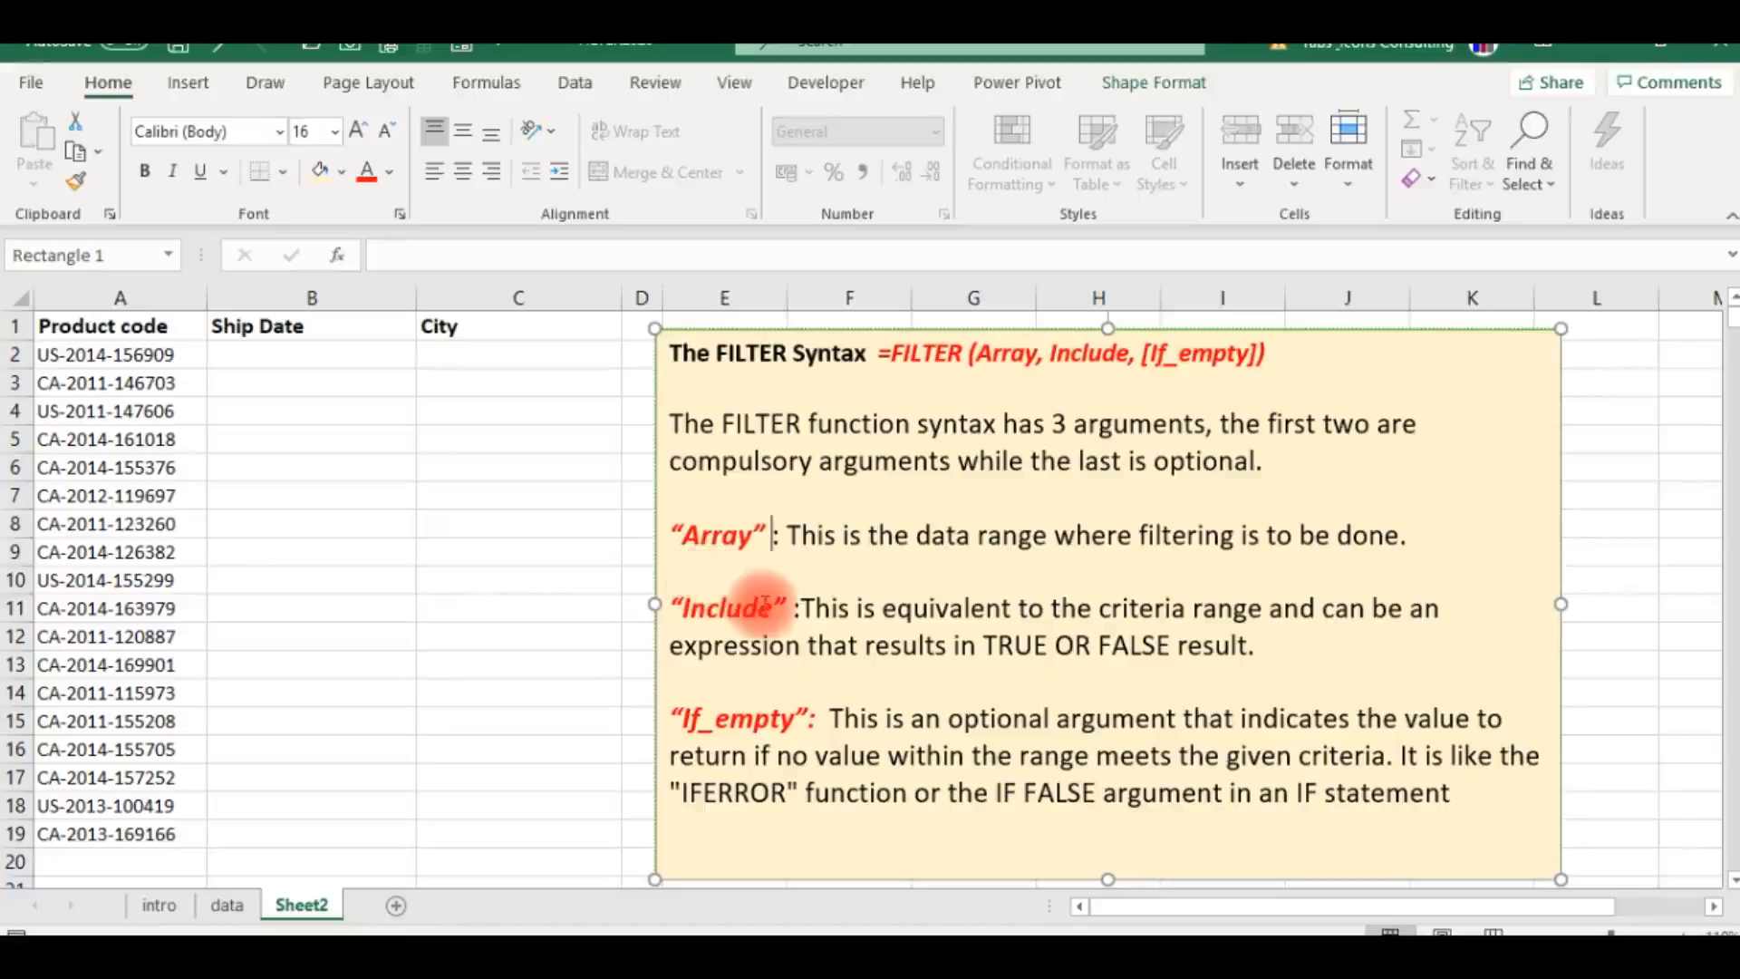
left_click(555, 576)
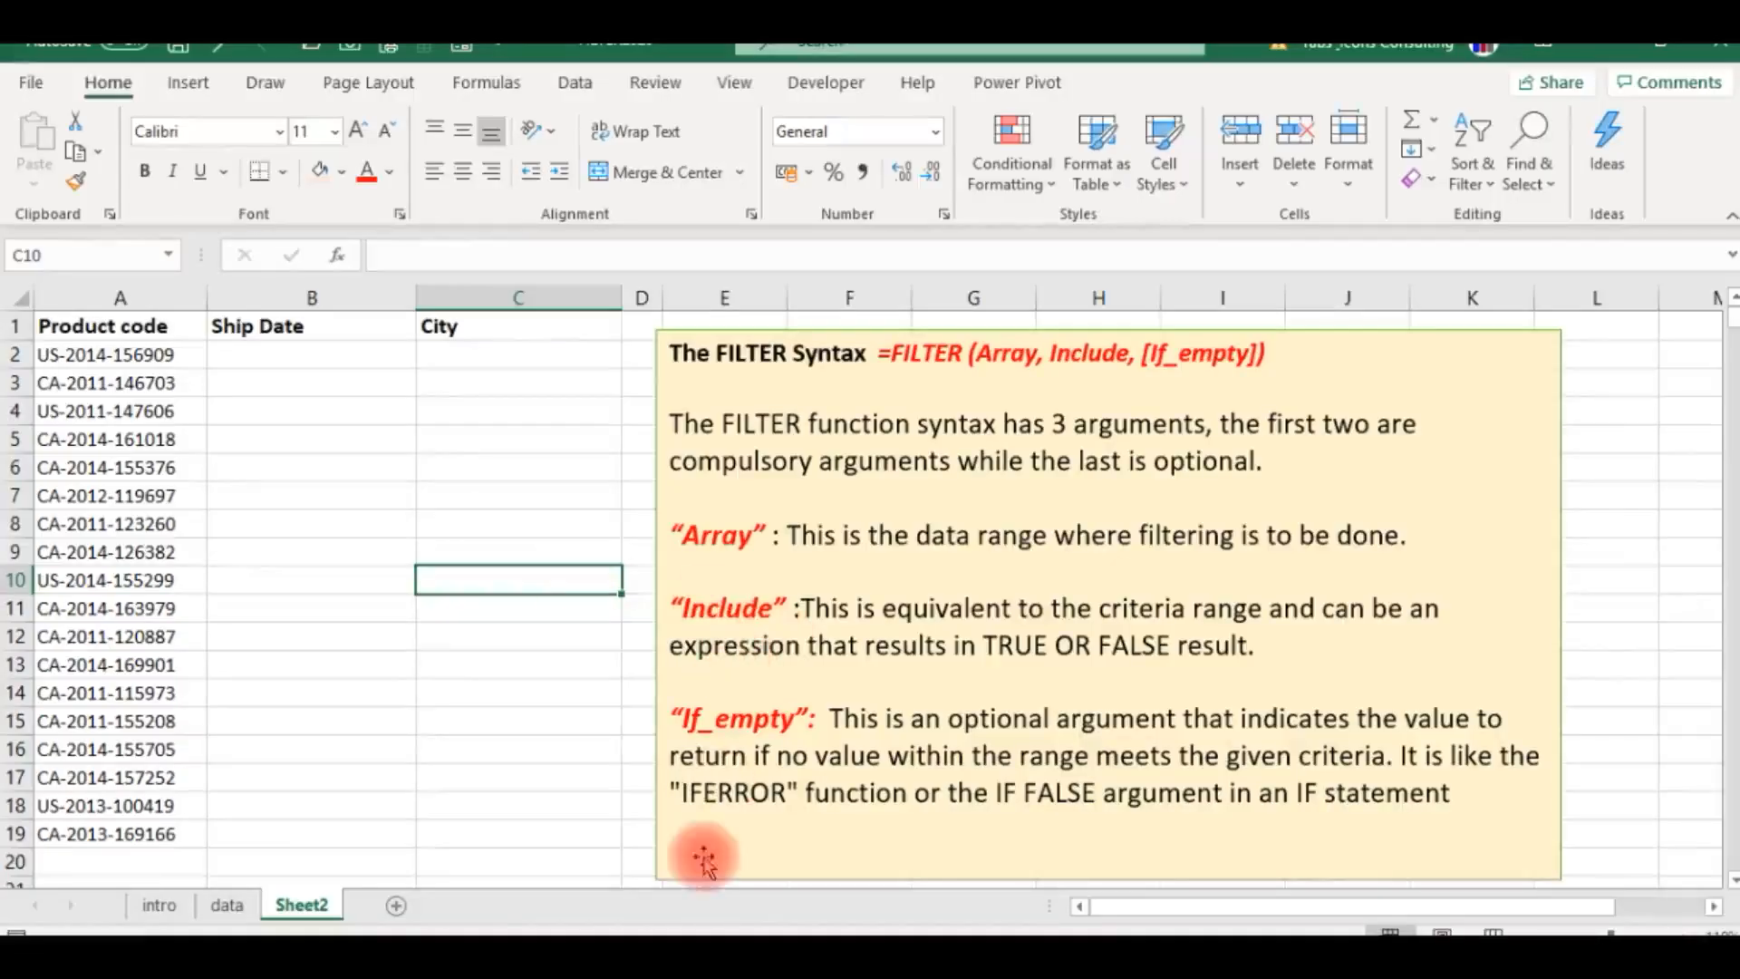
left_click(303, 630)
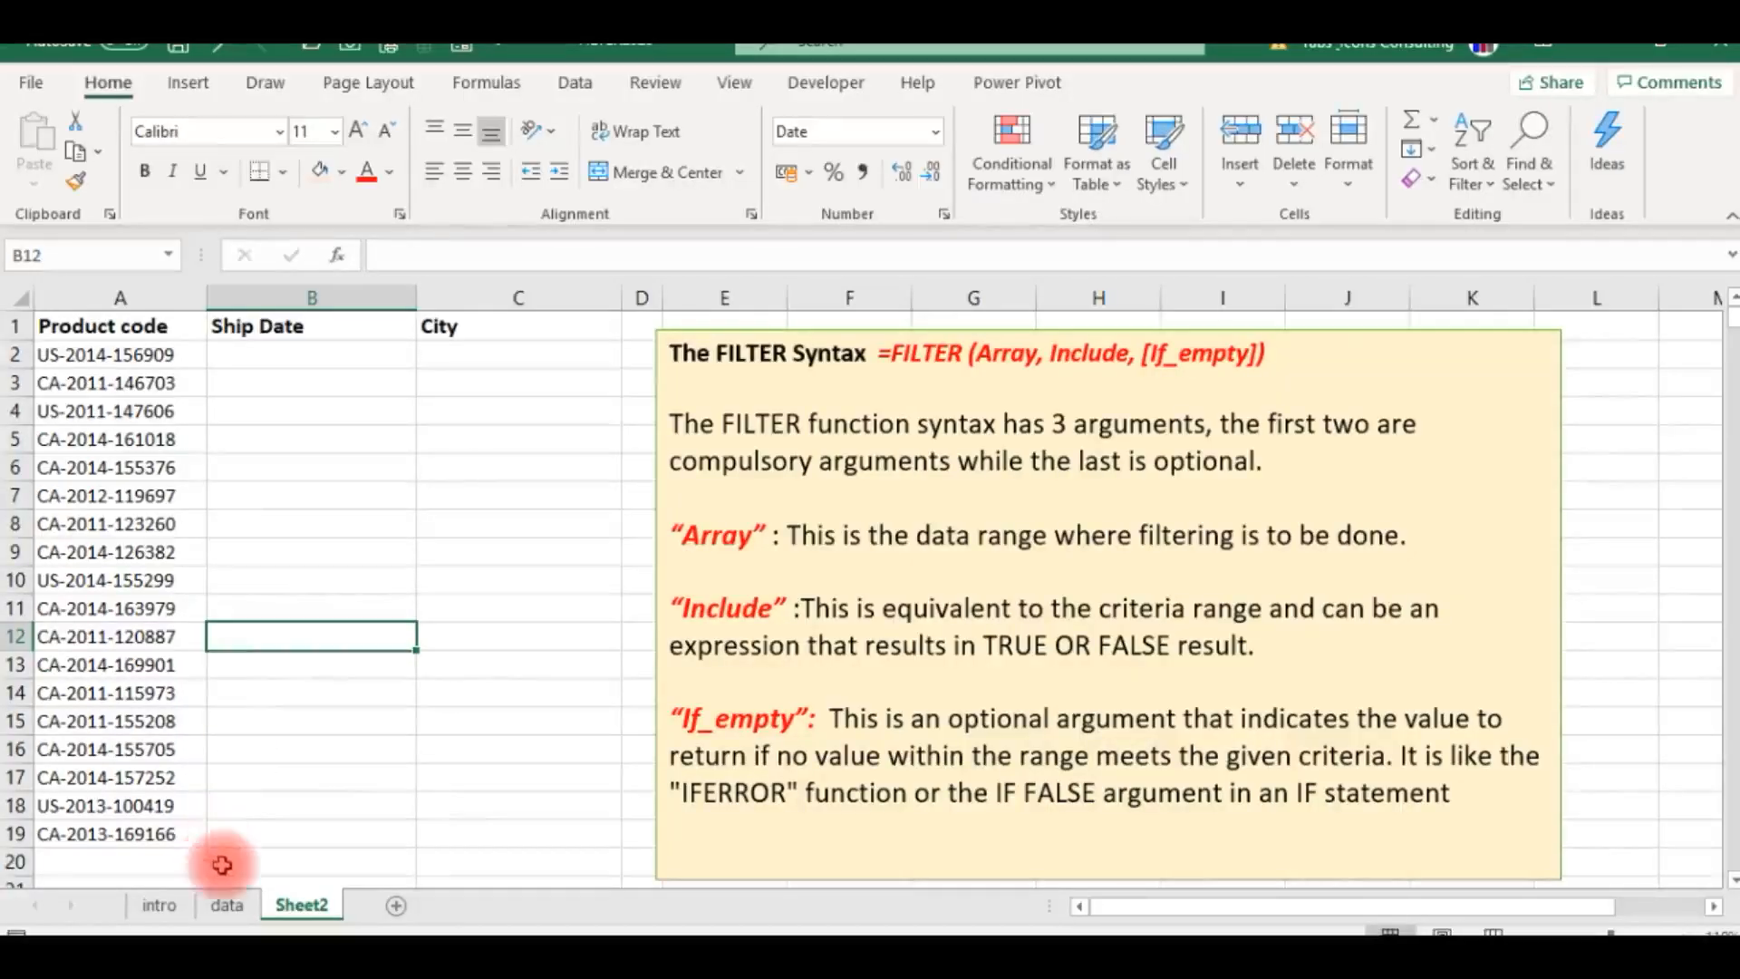
Step: Examine the extent of the records on the data sheet, from the header row down to the last row
left_click(227, 905)
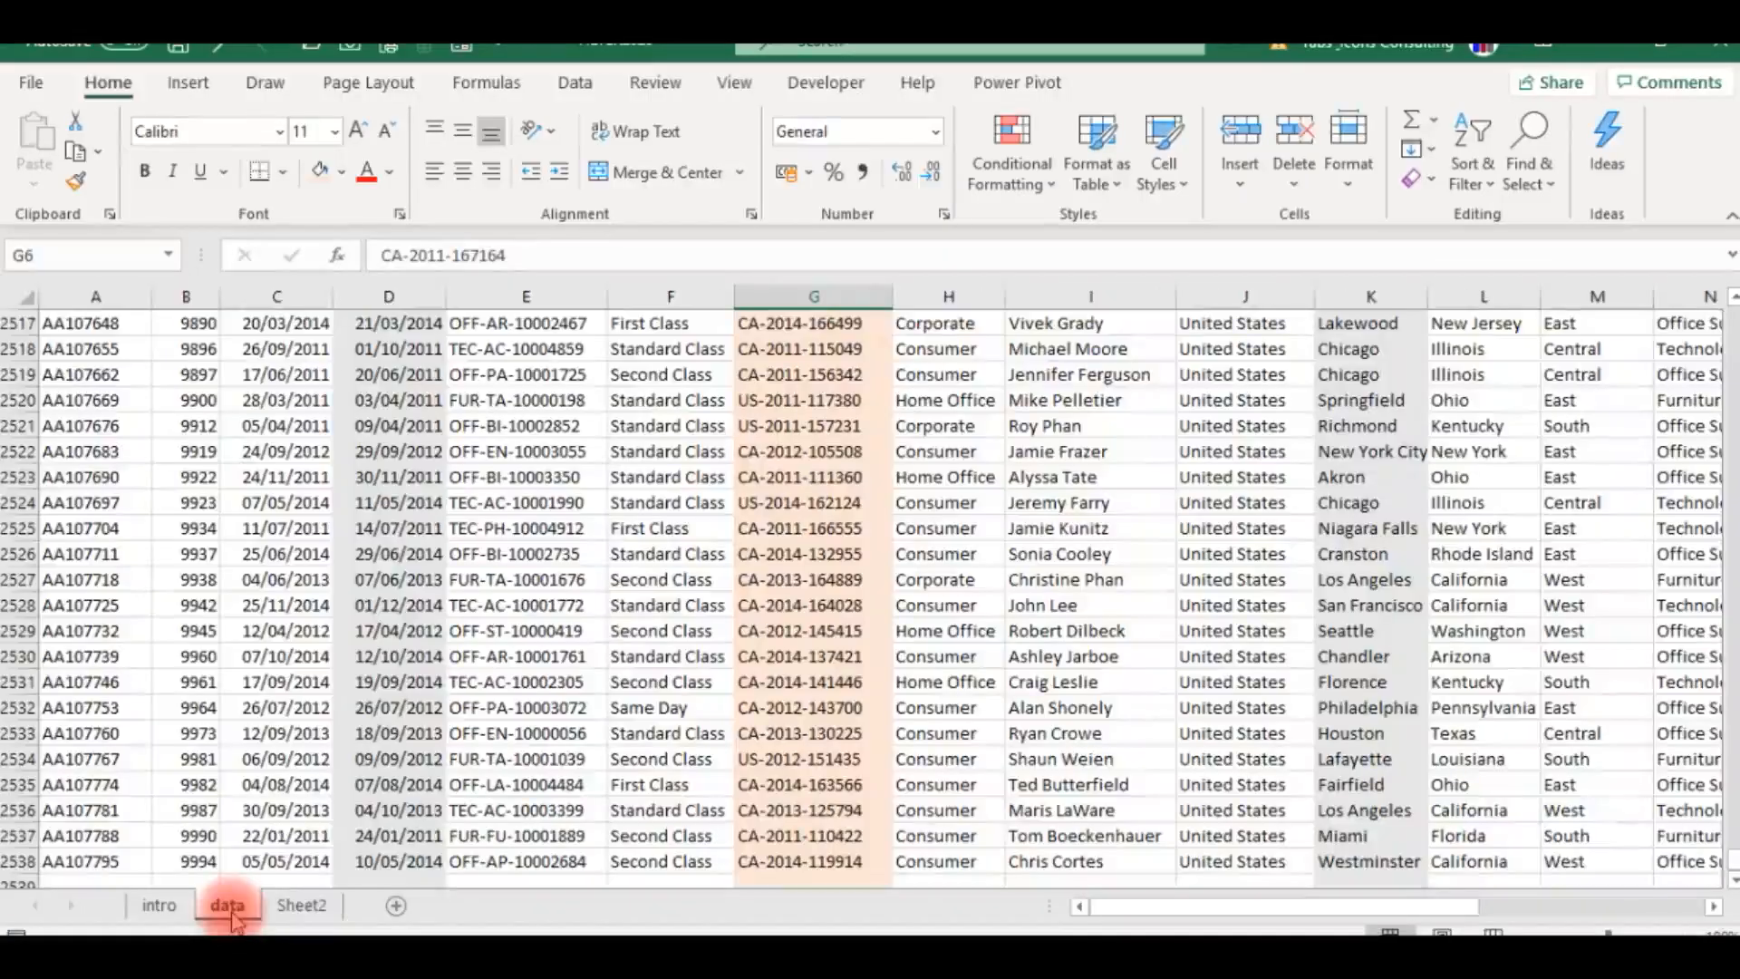
key("Up")
key("Up")
key("Up")
key("Up")
key("Up")
key("Down")
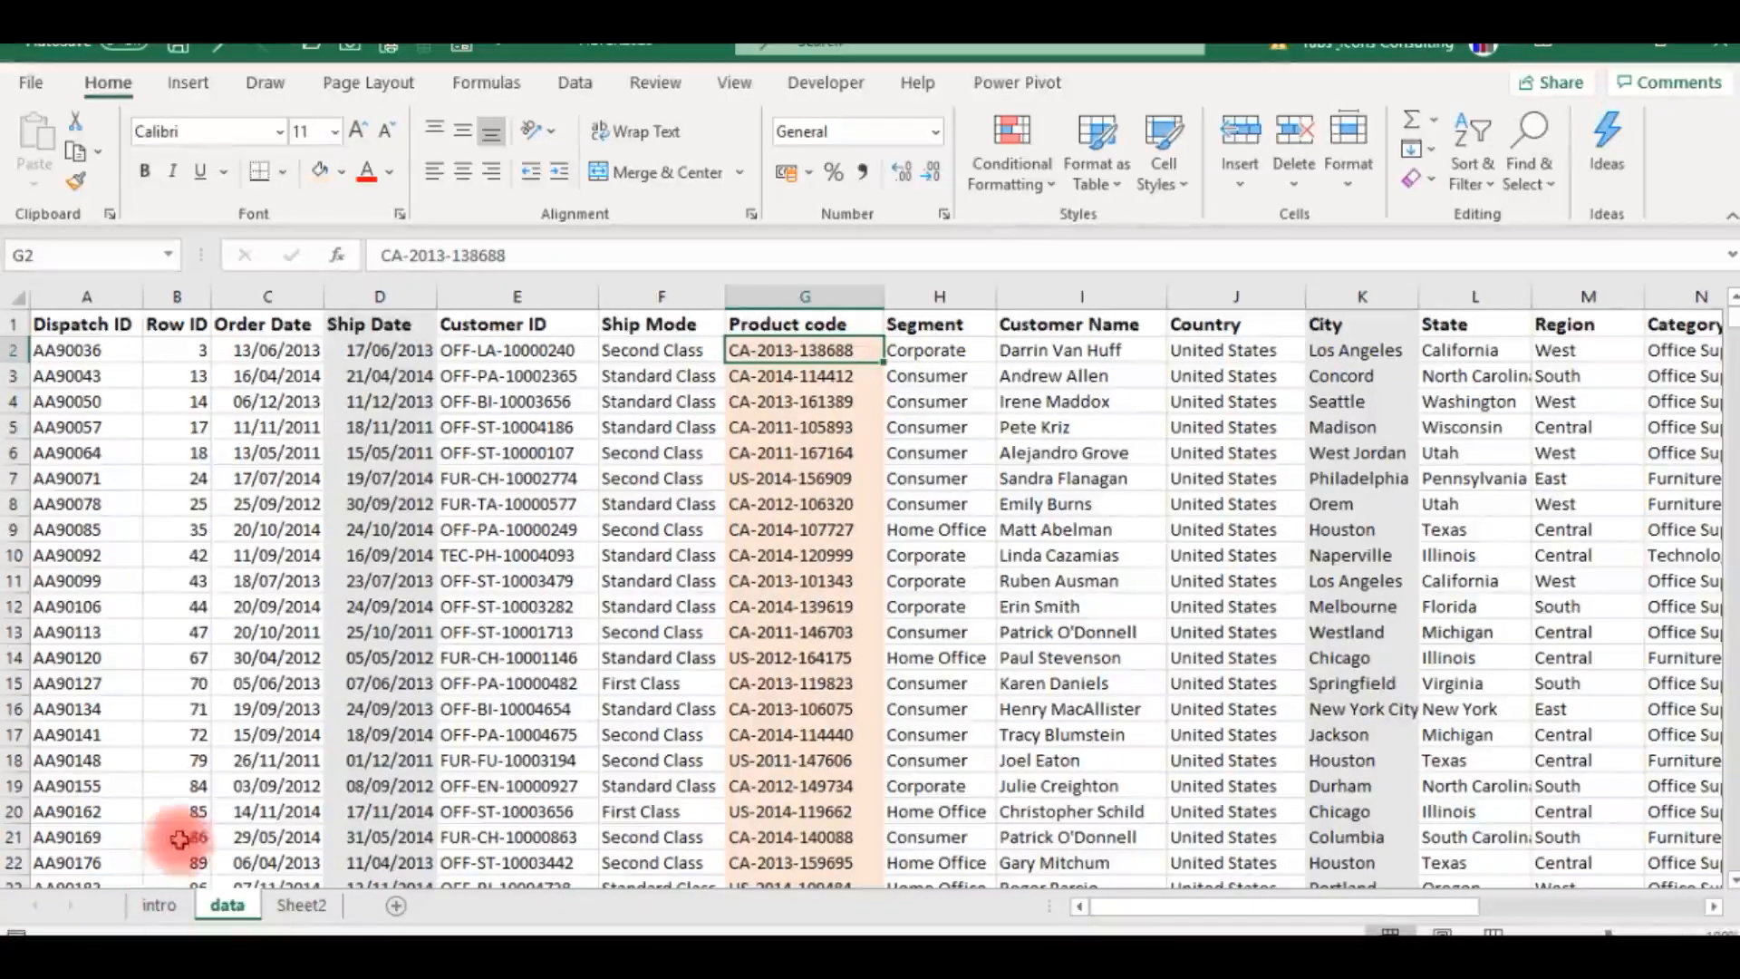
left_click(121, 690)
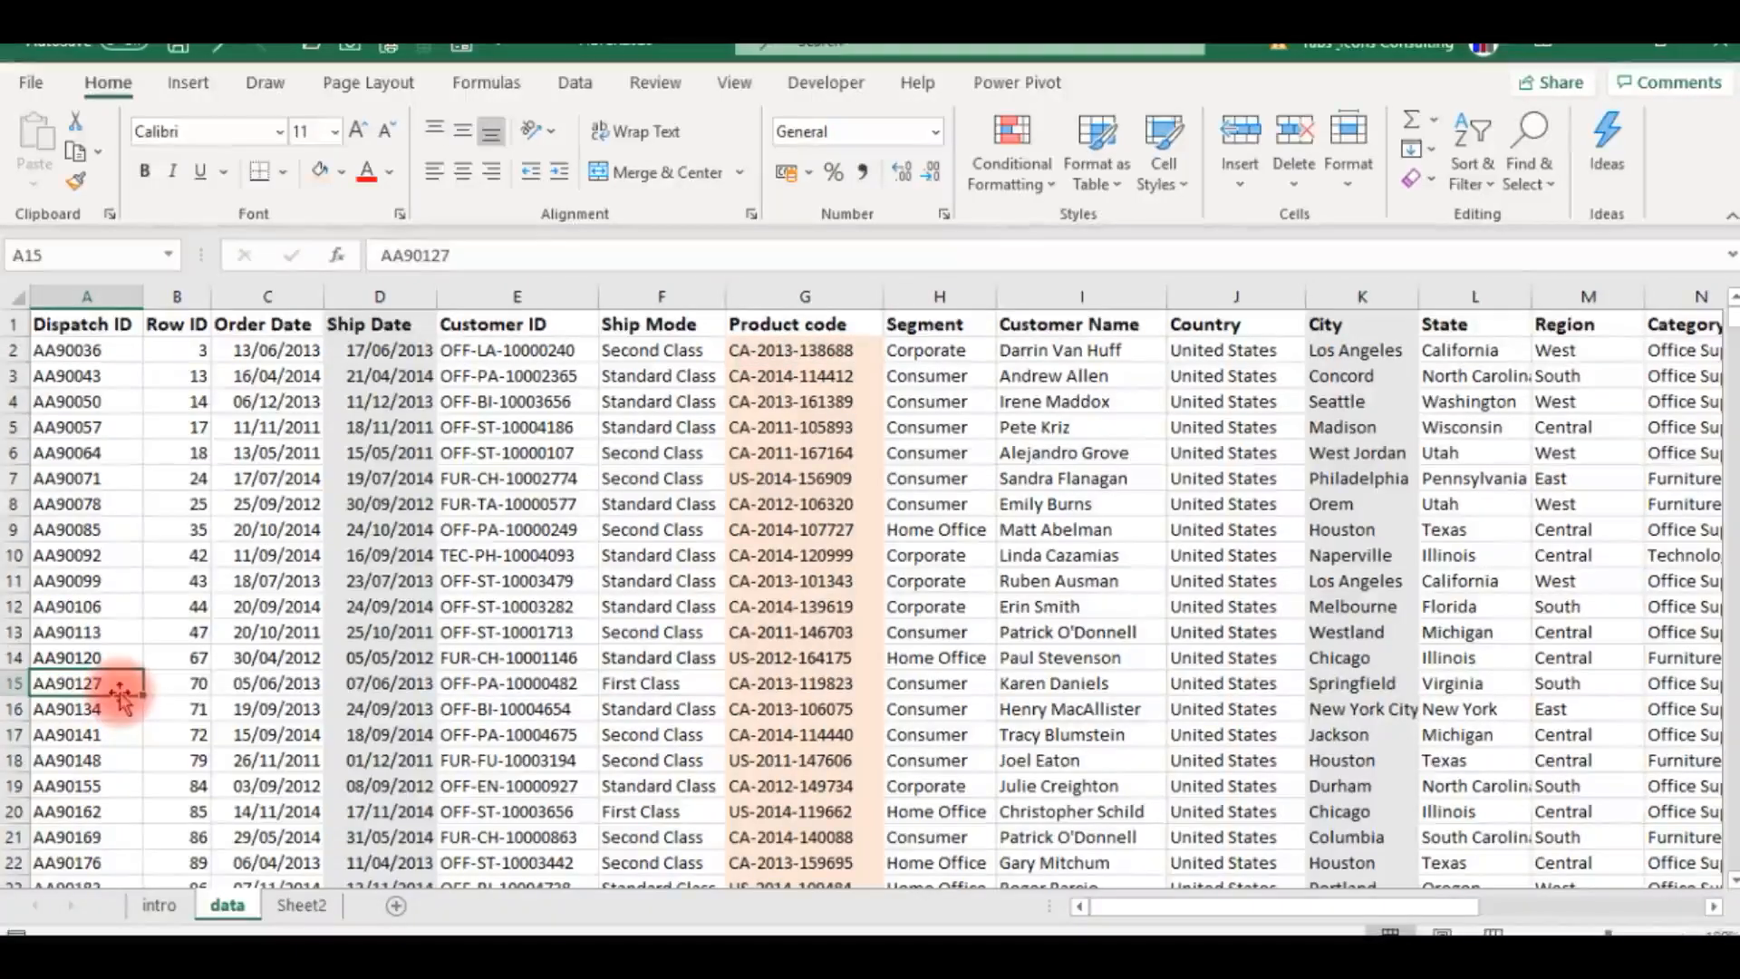
key("ctrl+Down")
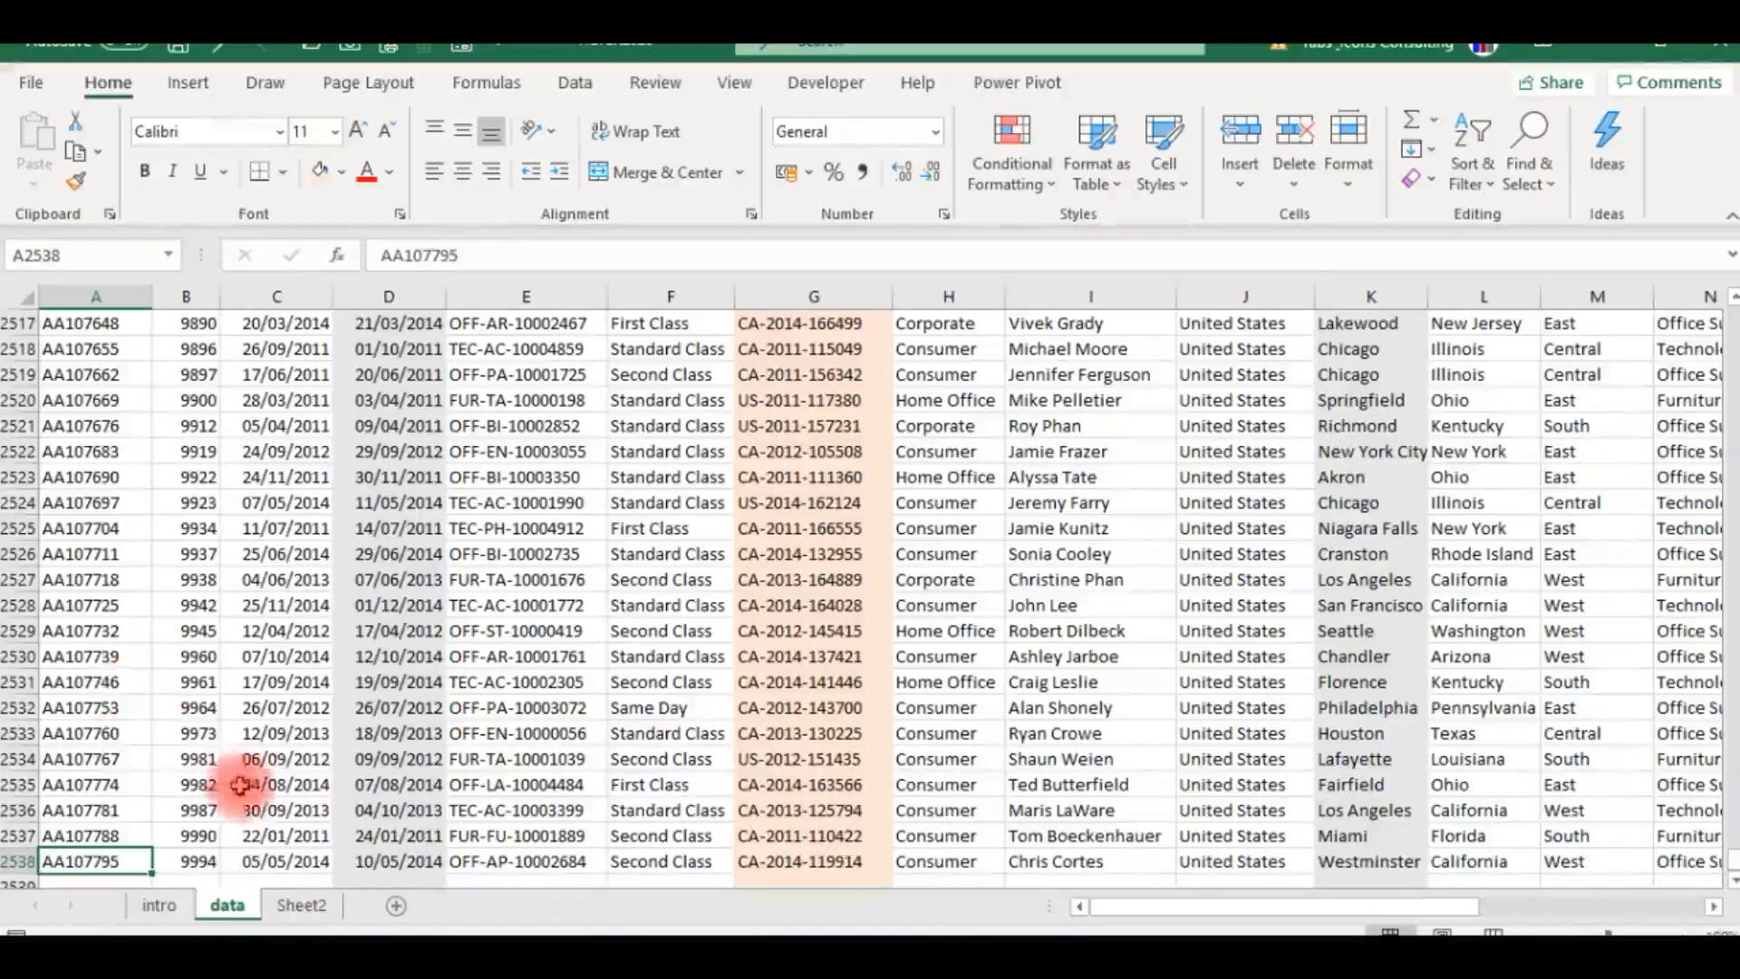
left_click(258, 731)
key("ctrl+Up")
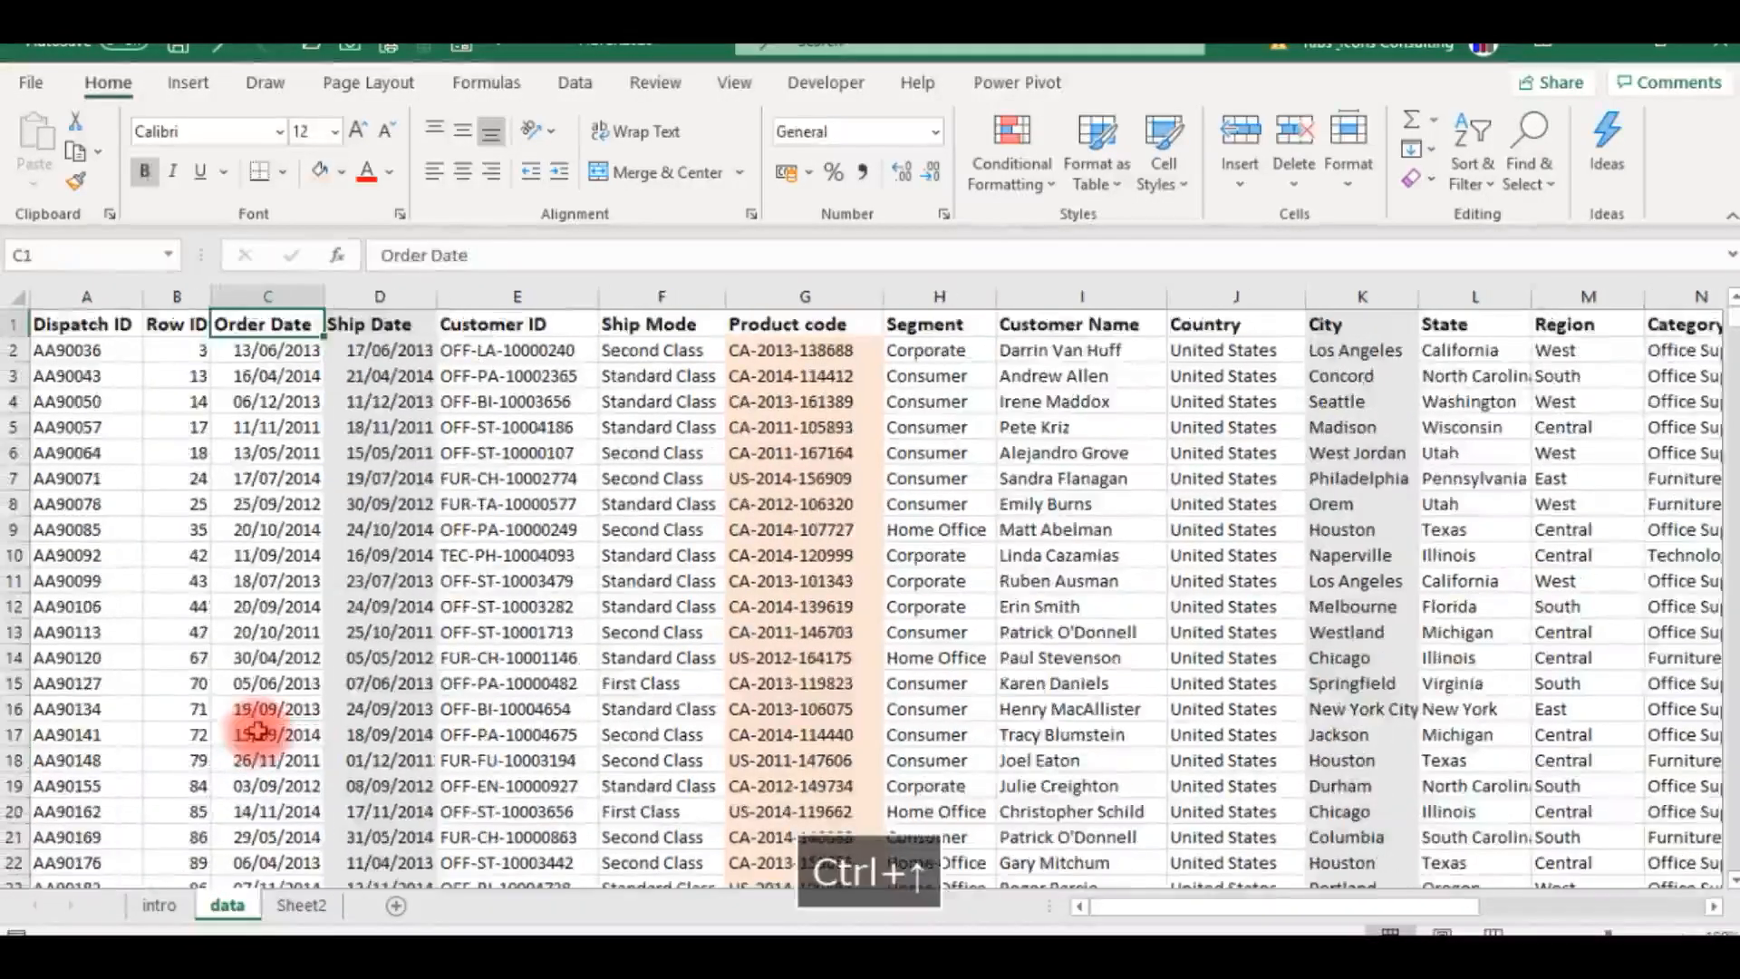
Step: Review the product codes on Sheet2 against the empty Ship Date and City columns that need values from the data sheet
left_click(298, 906)
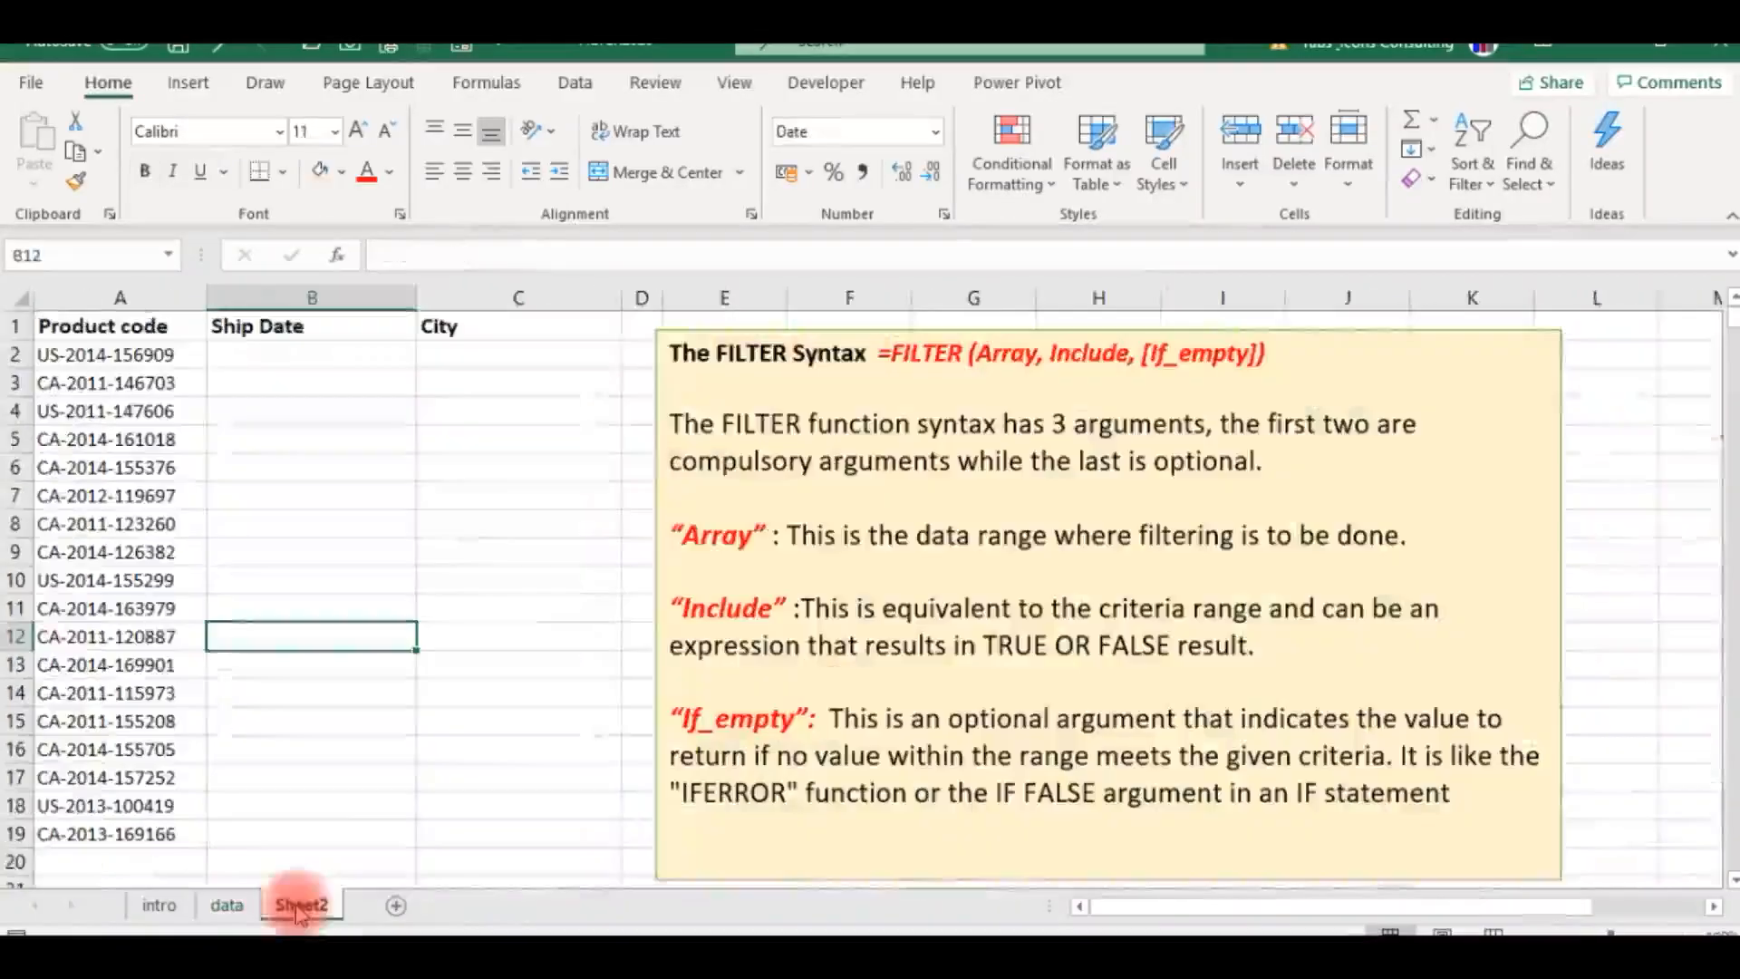
left_click(86, 351)
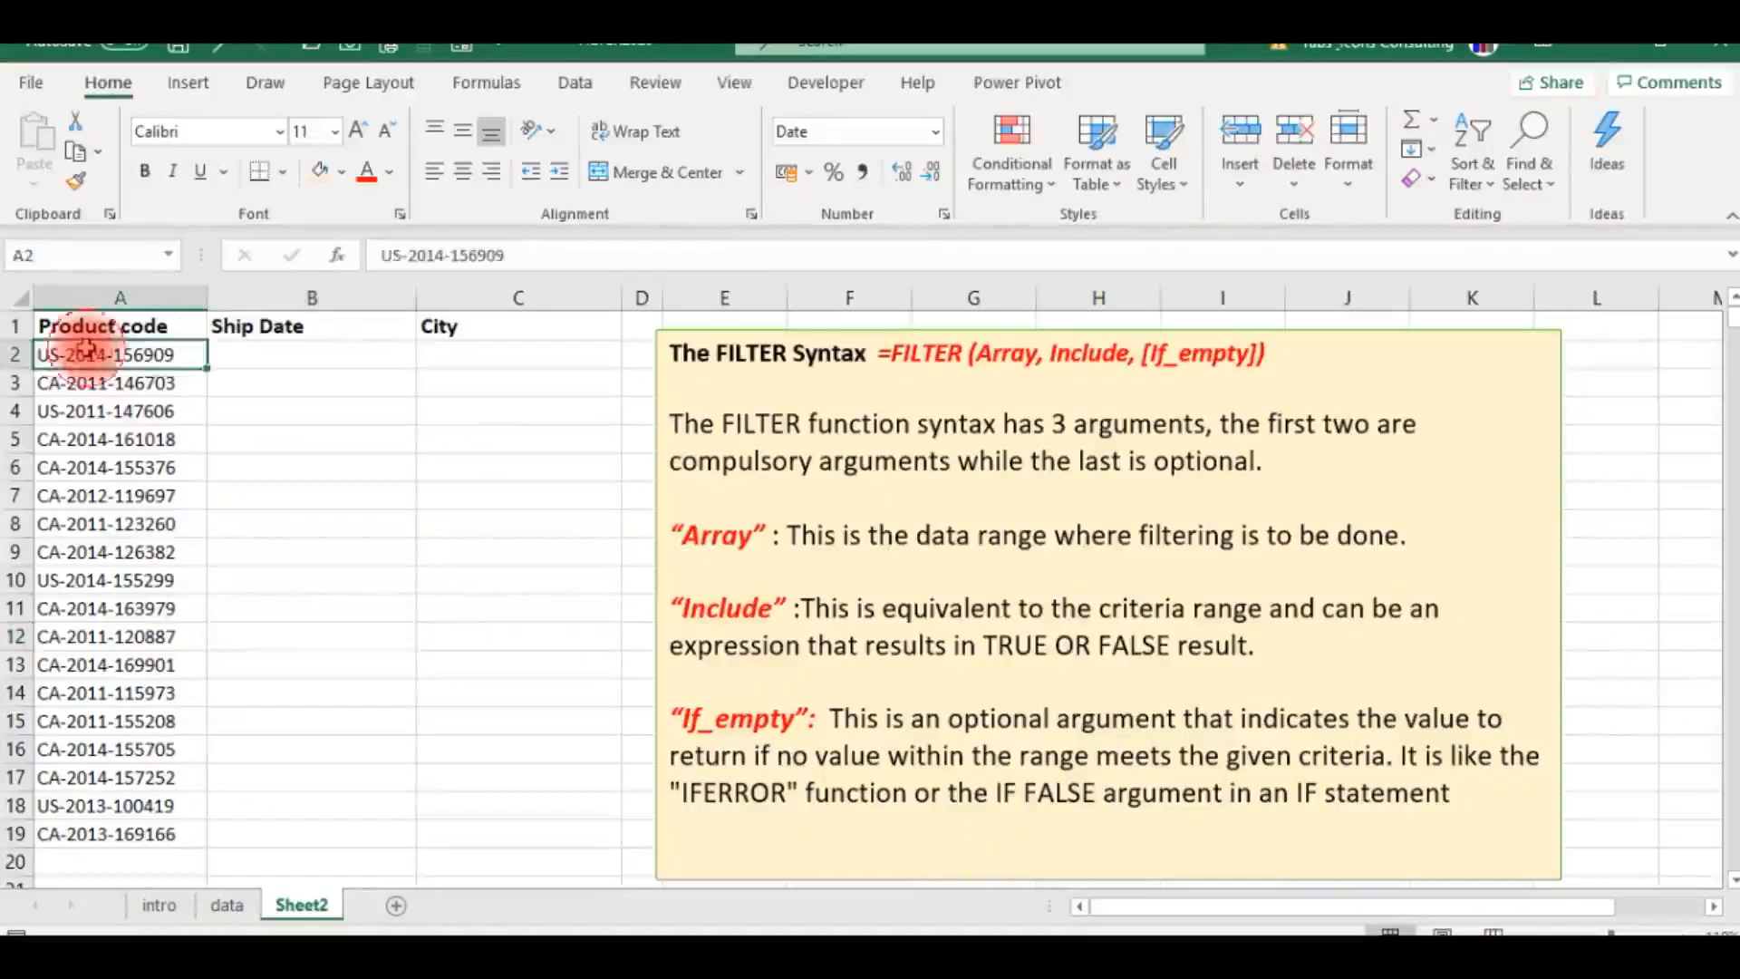
left_click(247, 358)
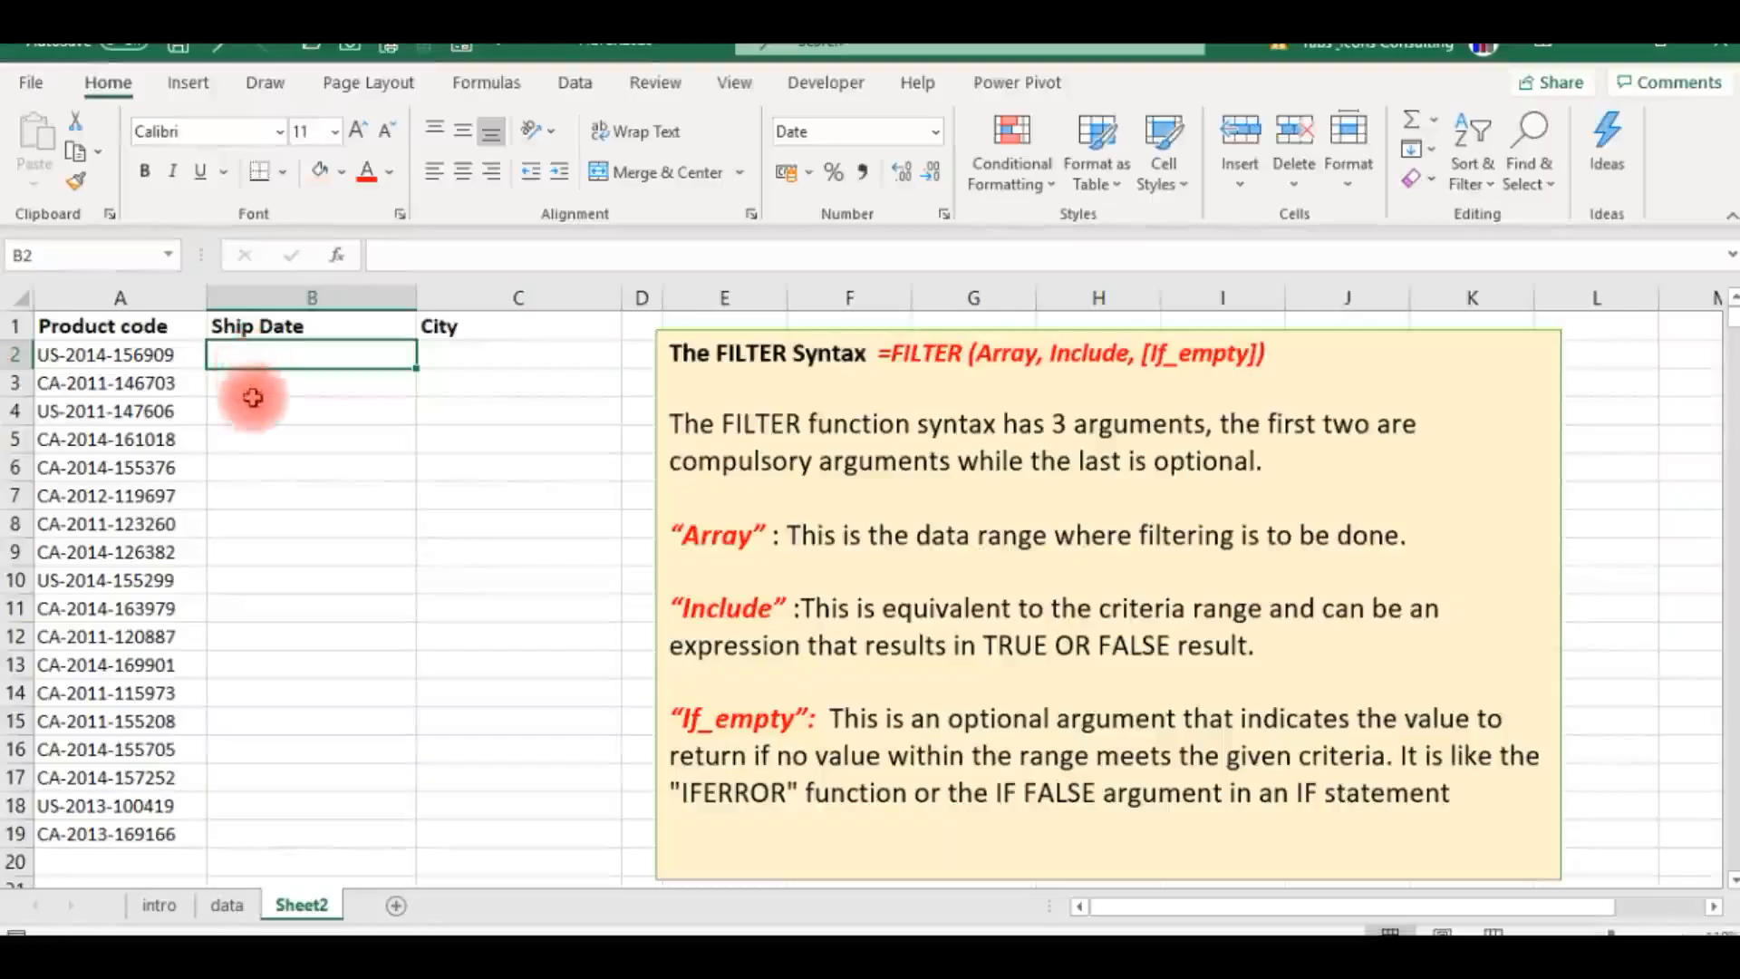
left_click(136, 358)
left_click(338, 351)
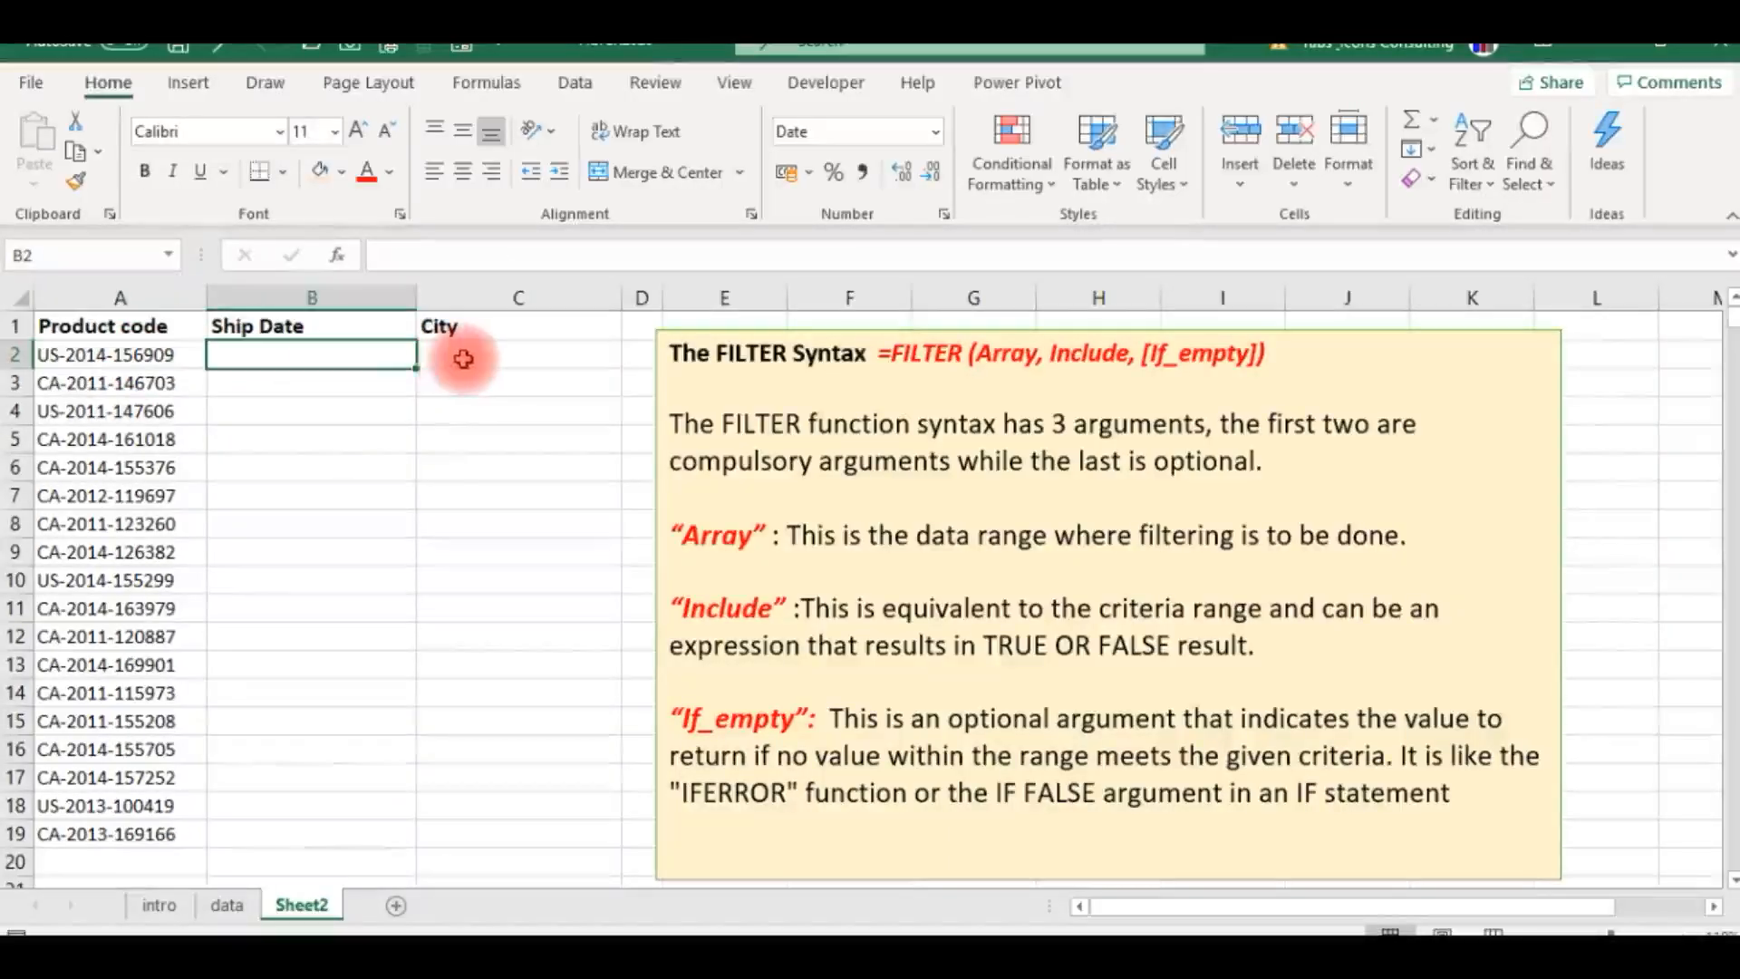
left_click(463, 359)
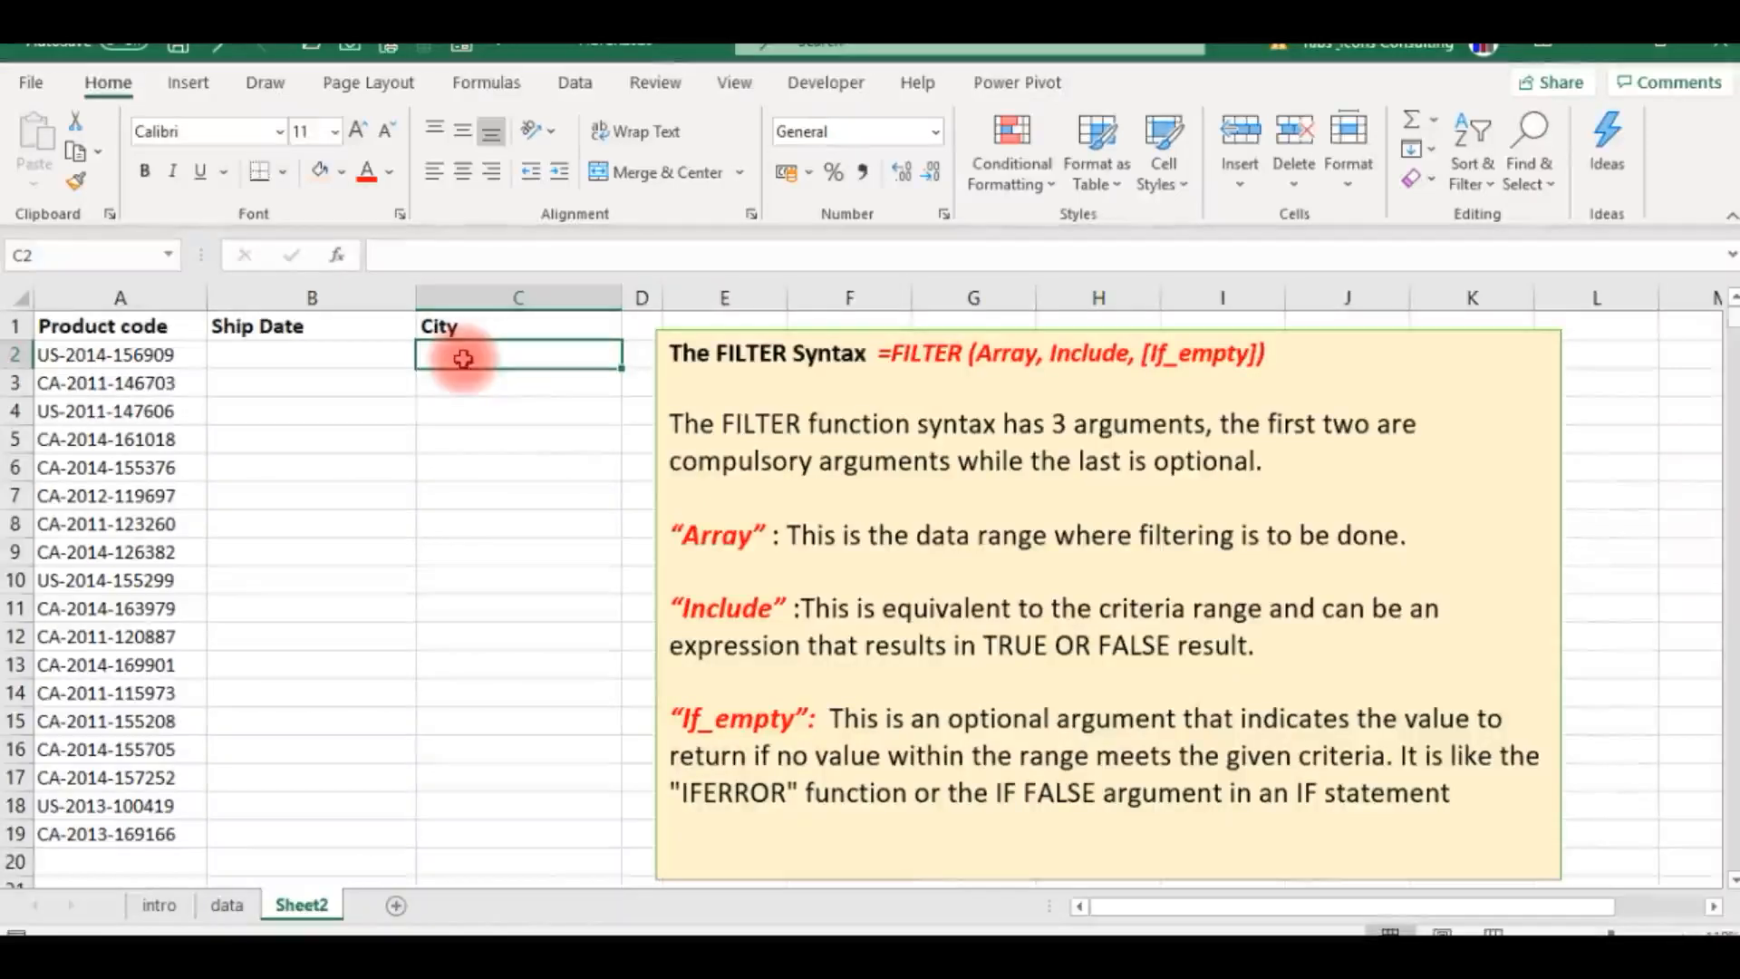
left_click(117, 408)
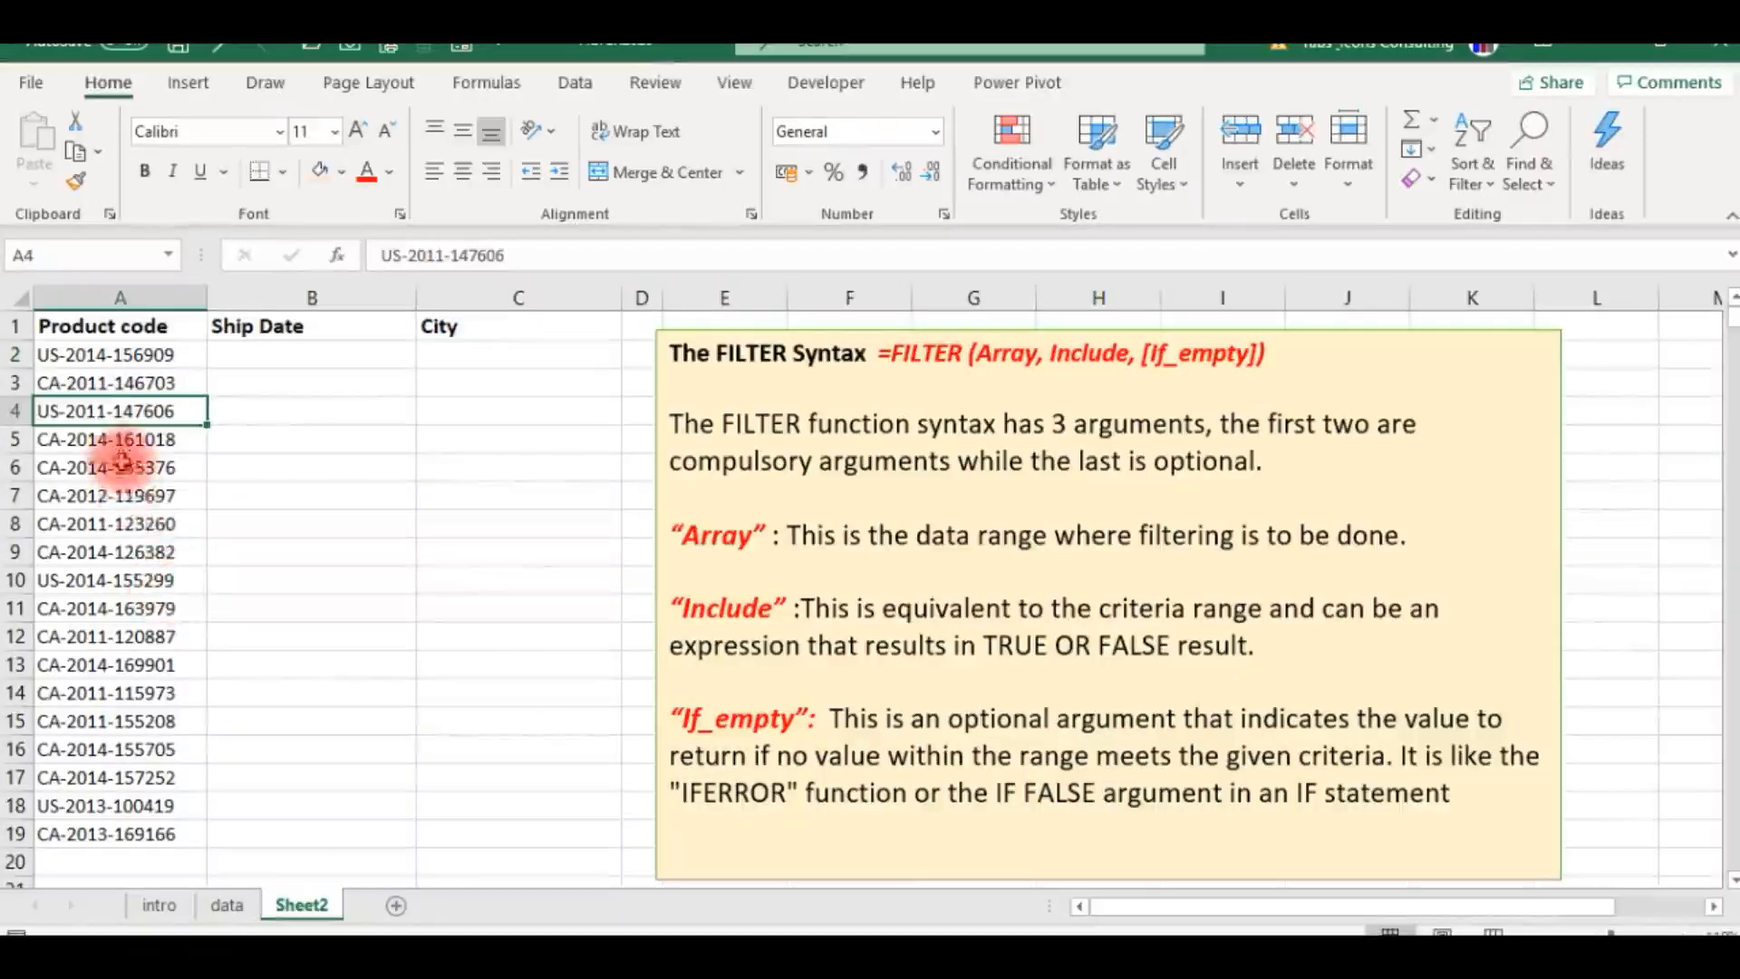
left_click(228, 905)
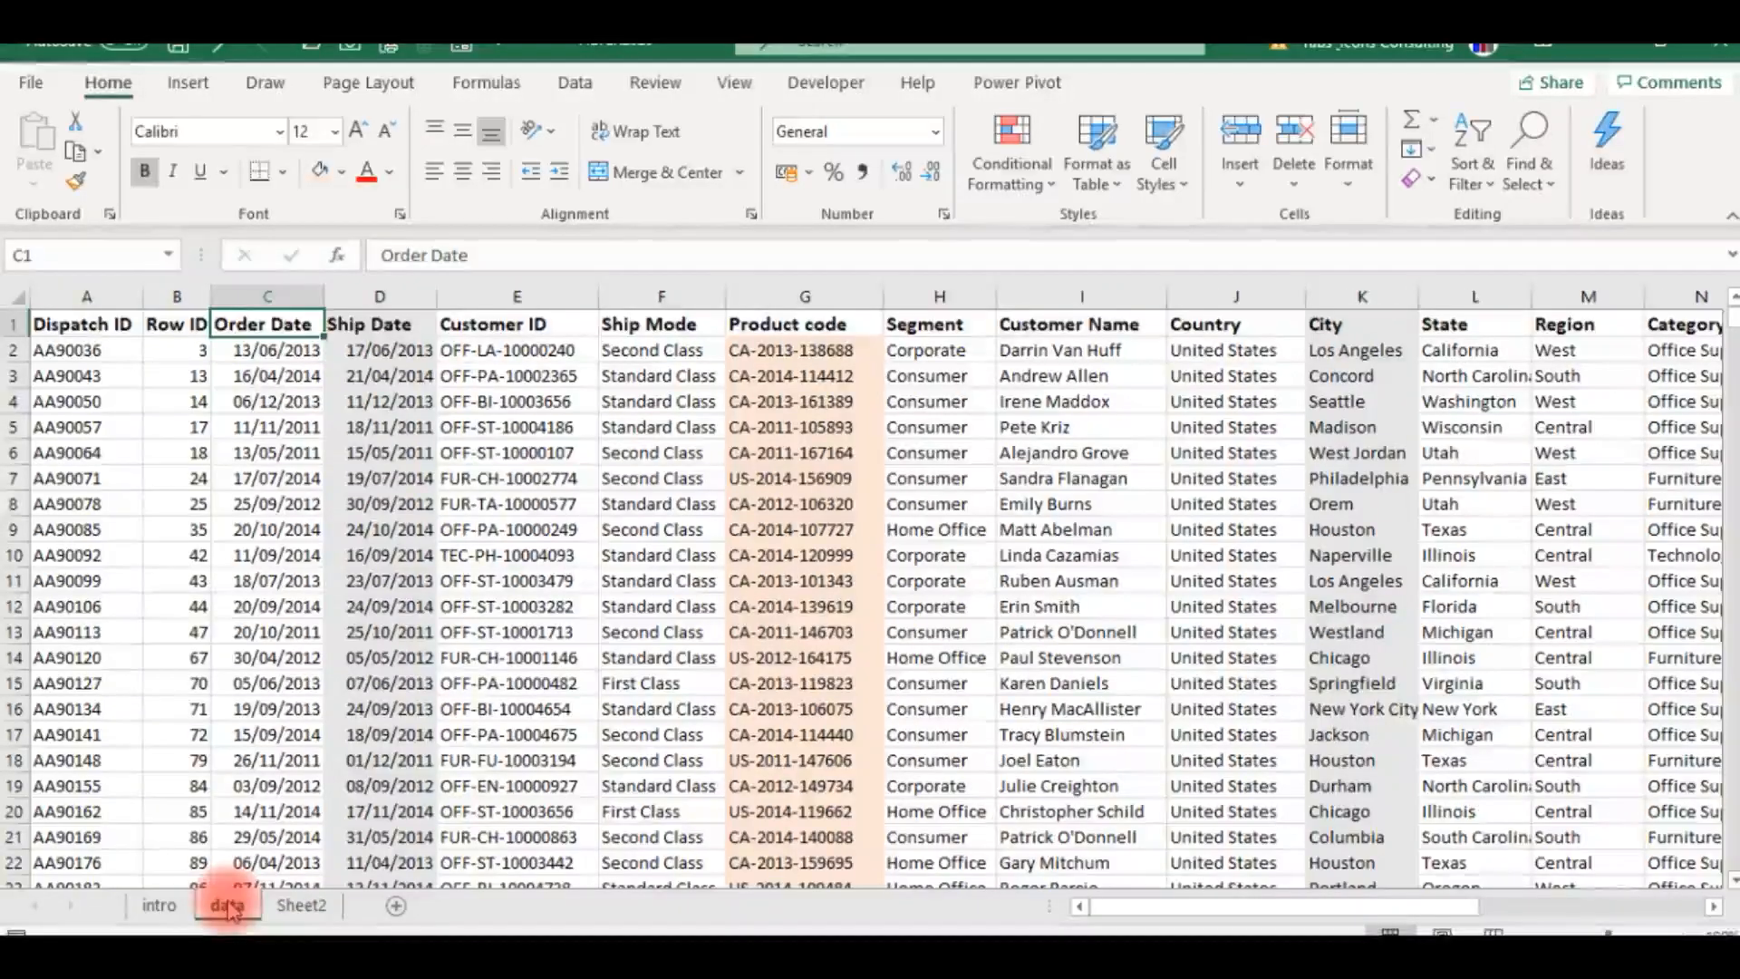
left_click(298, 906)
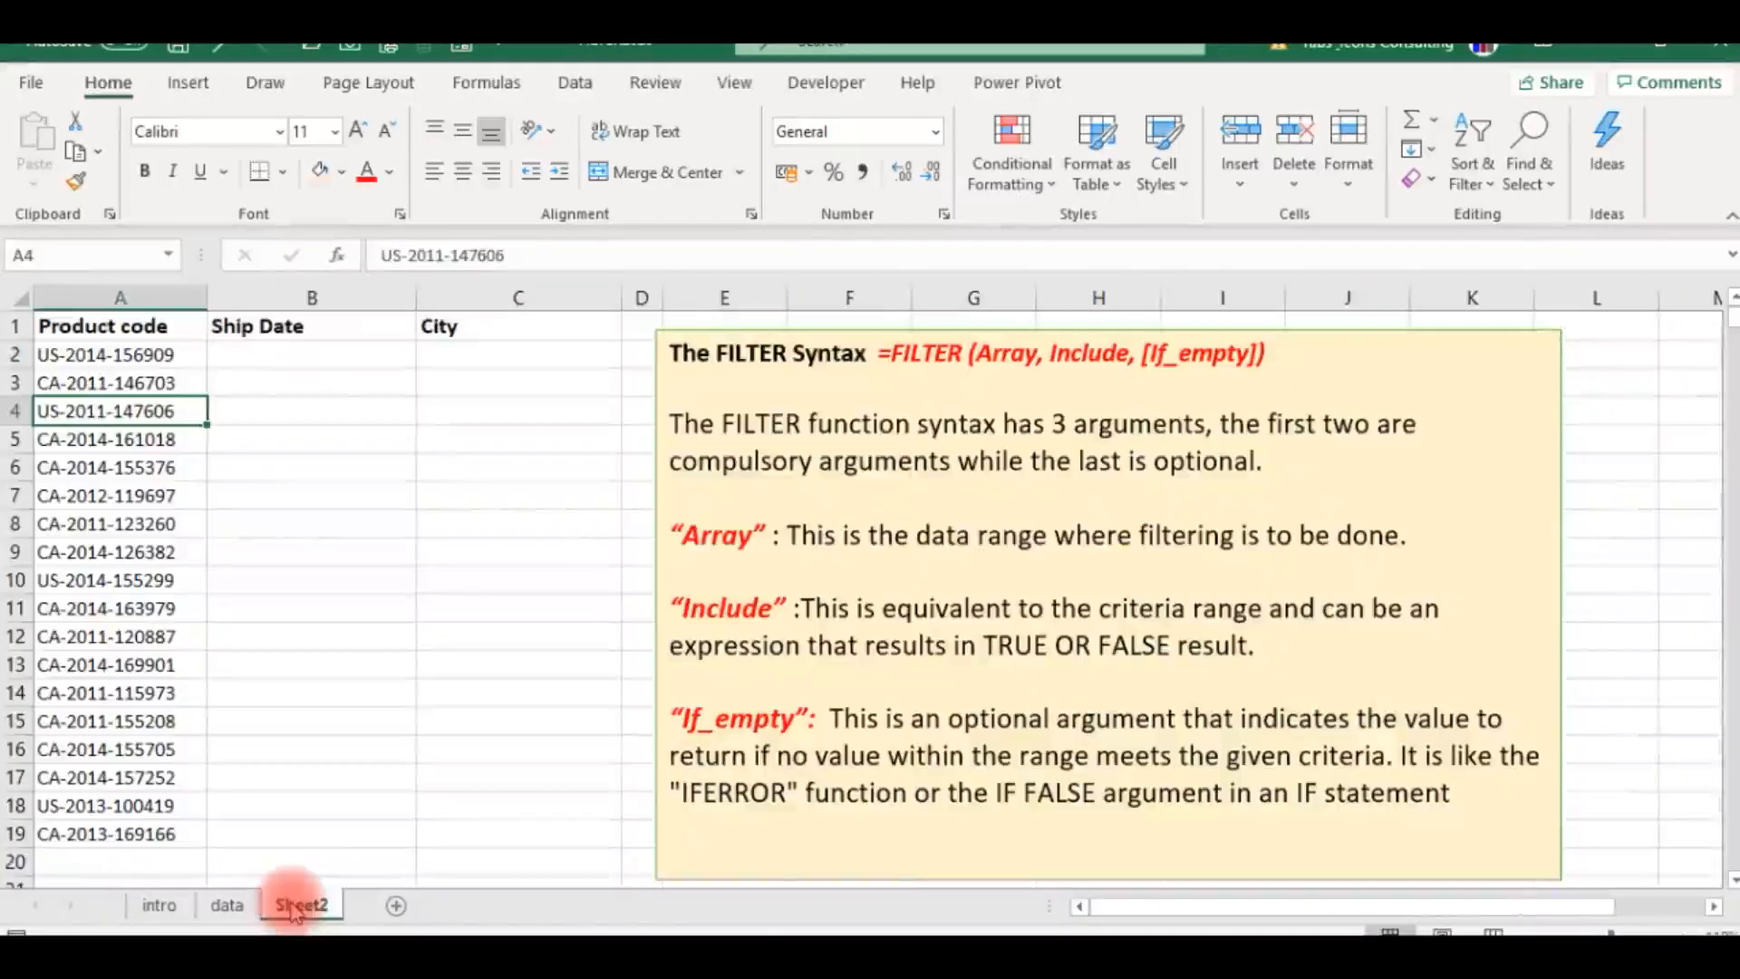
left_click(79, 354)
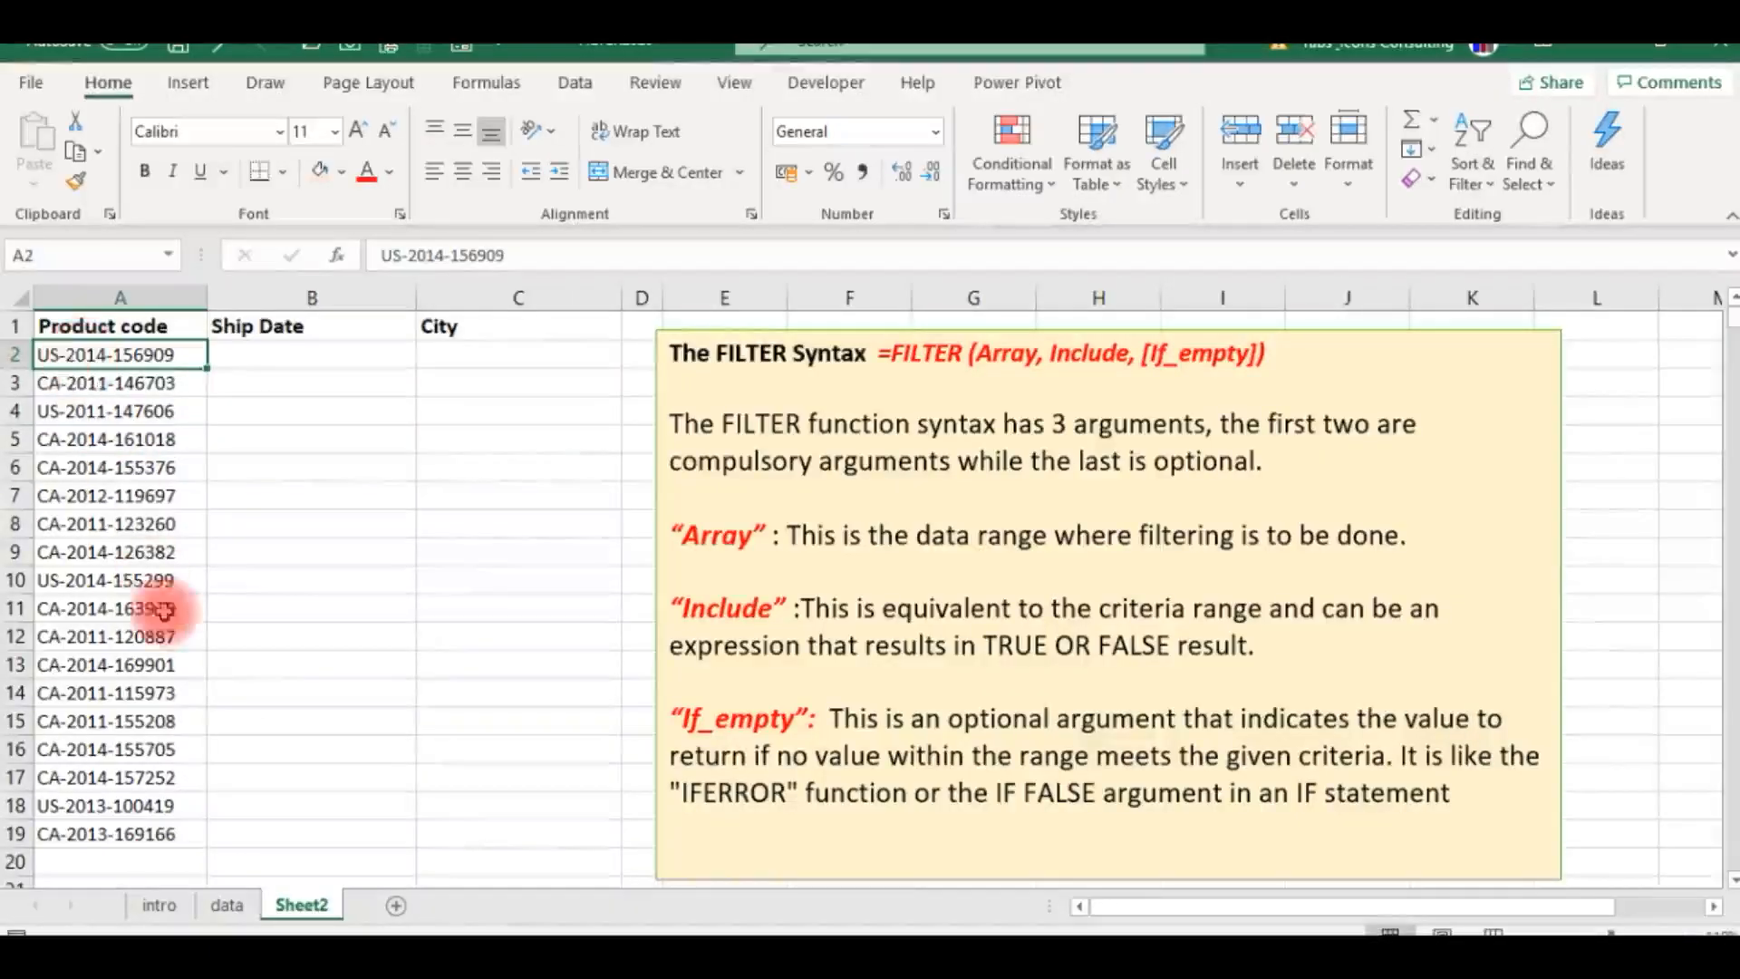
left_click(222, 909)
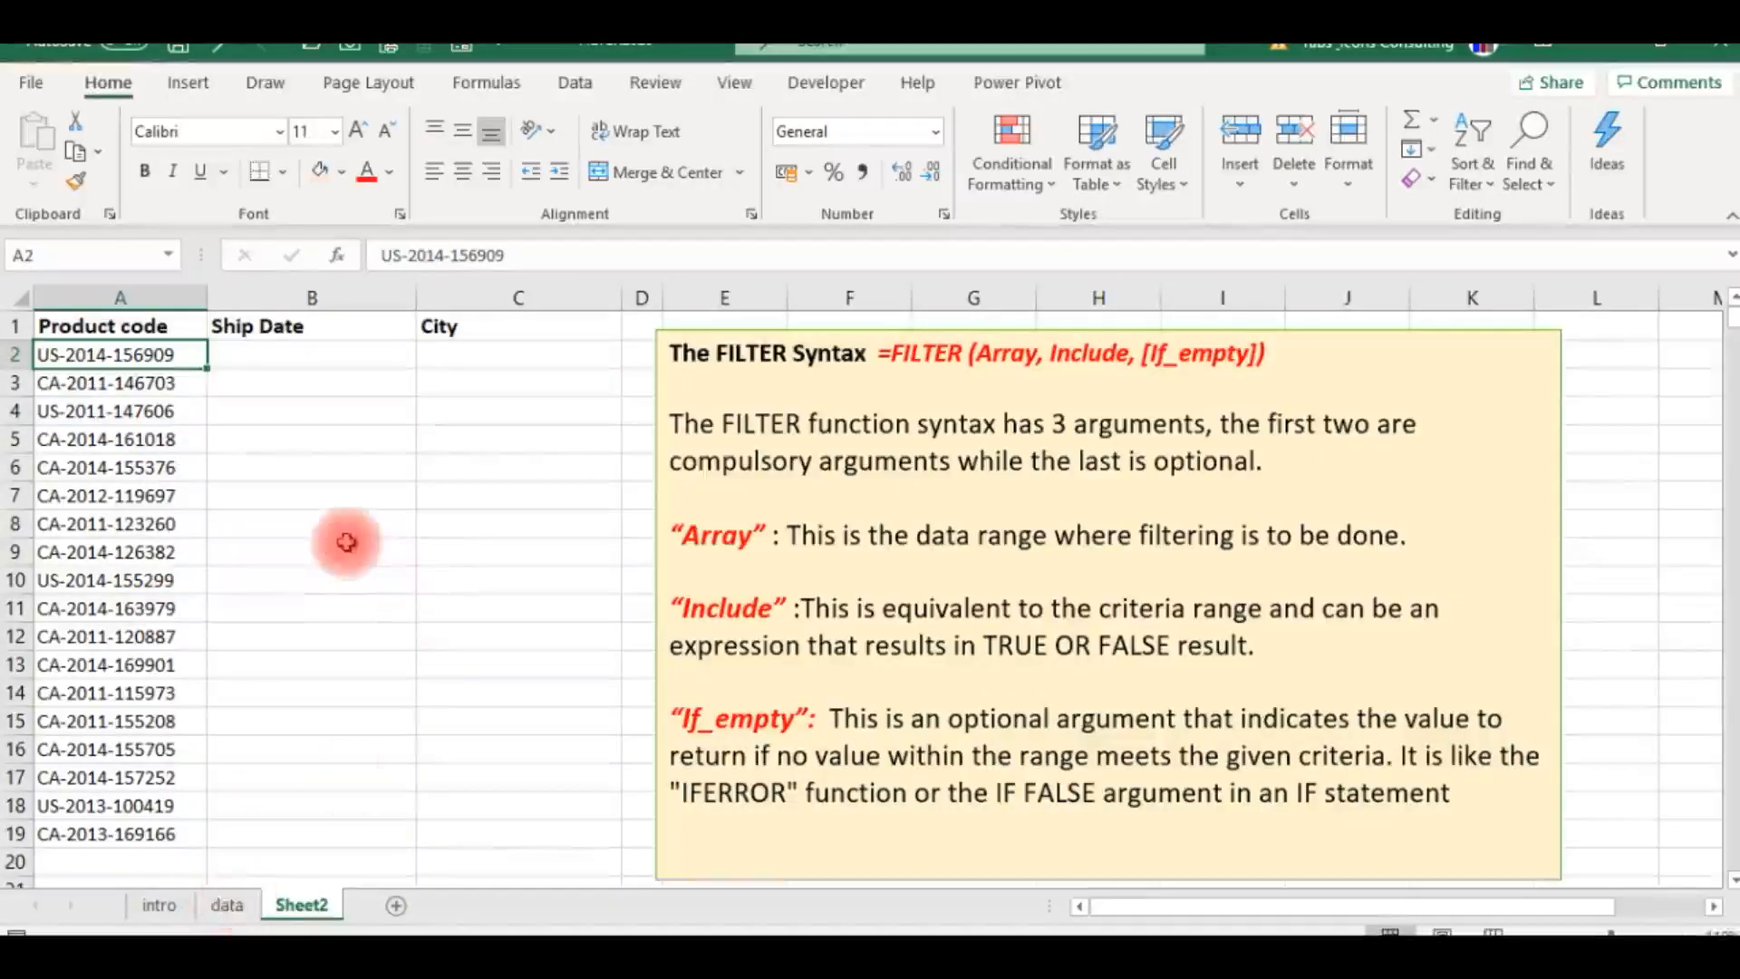
left_click(251, 355)
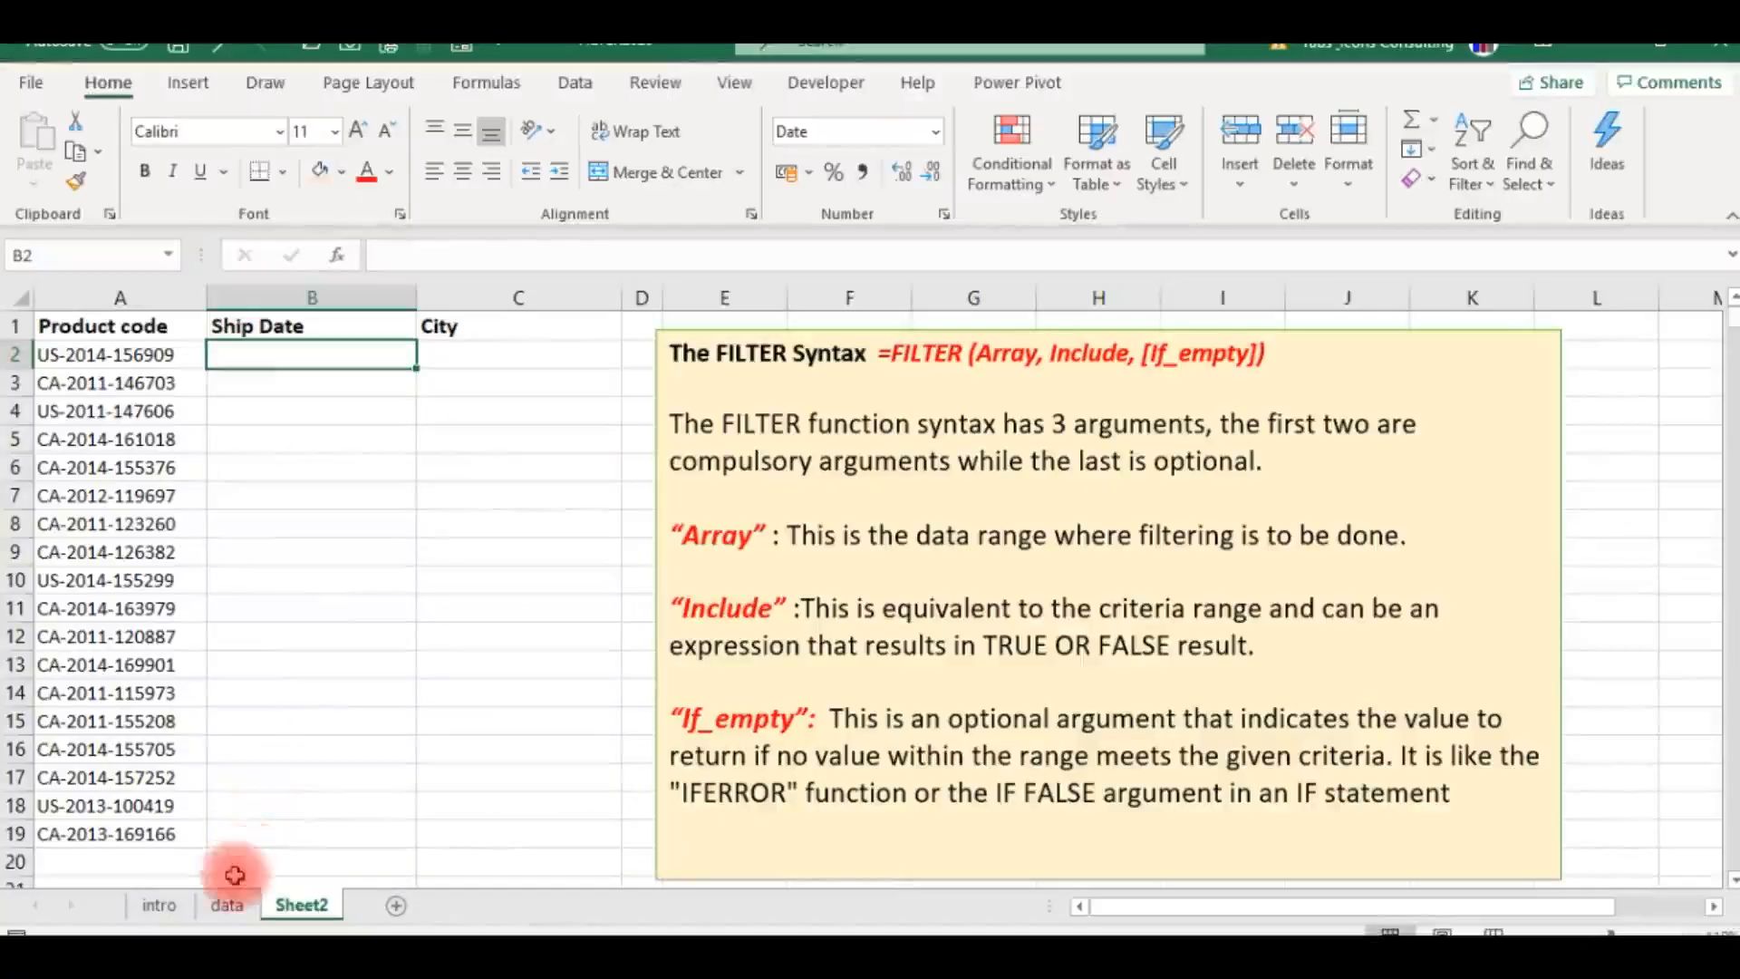
Step: Locate the Product code, Ship Date and City columns on the data sheet
left_click(228, 905)
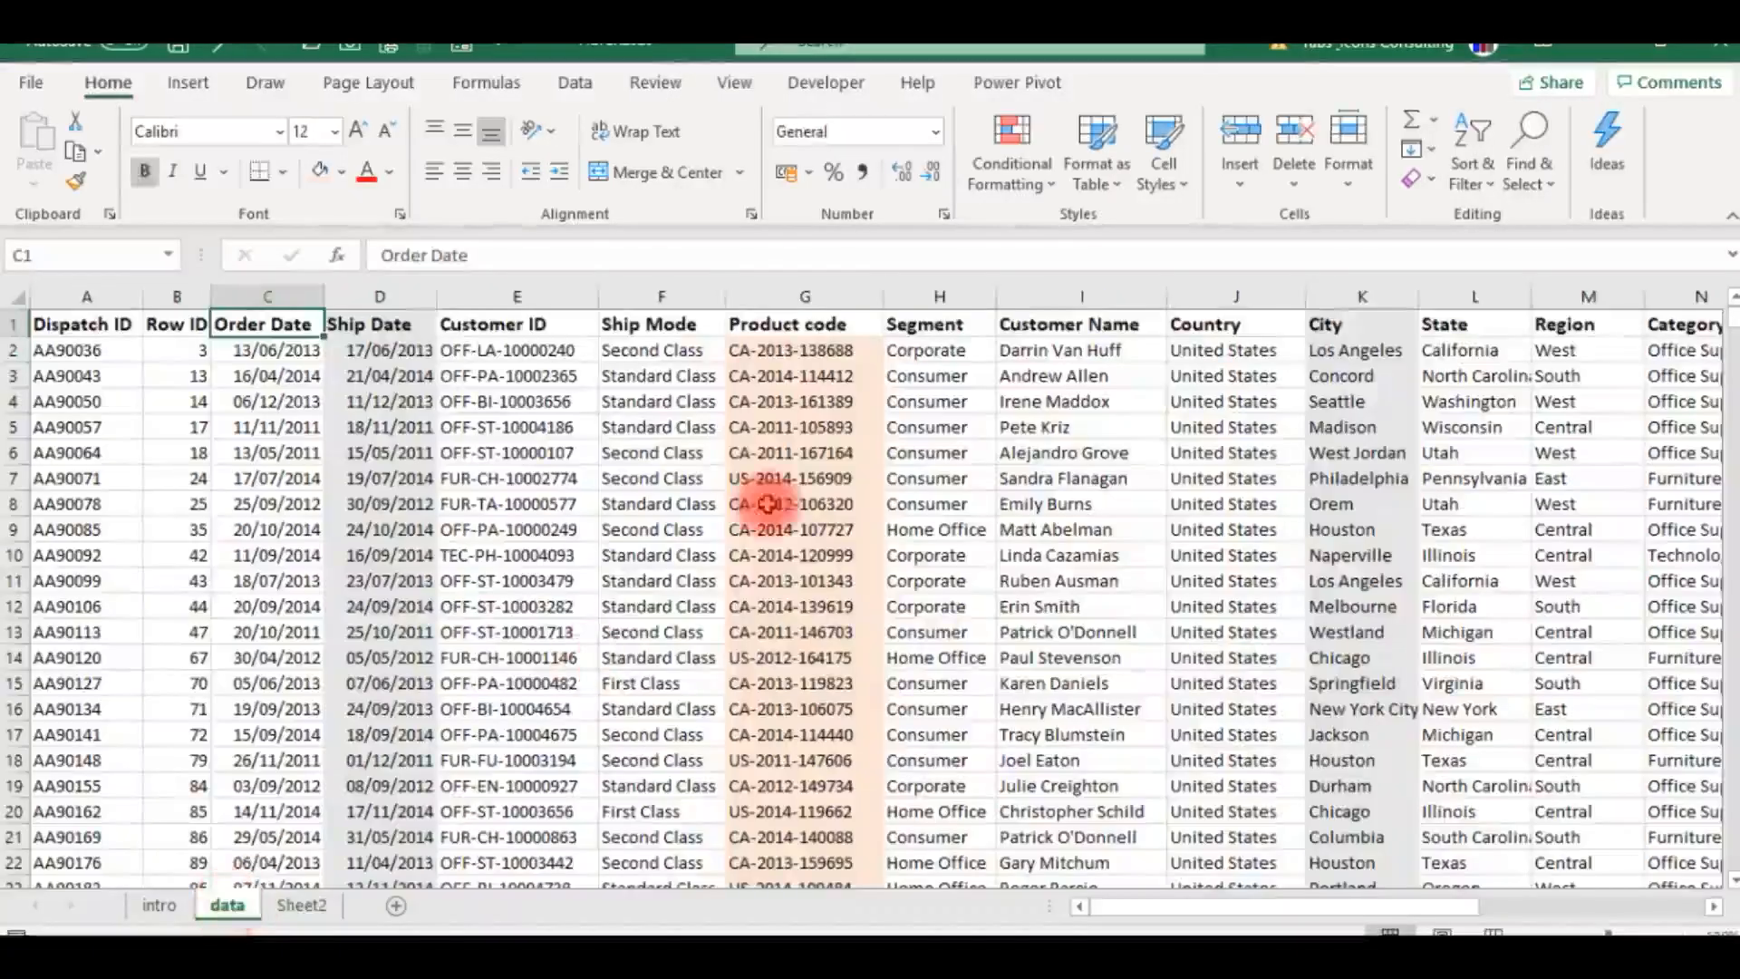
left_click(780, 377)
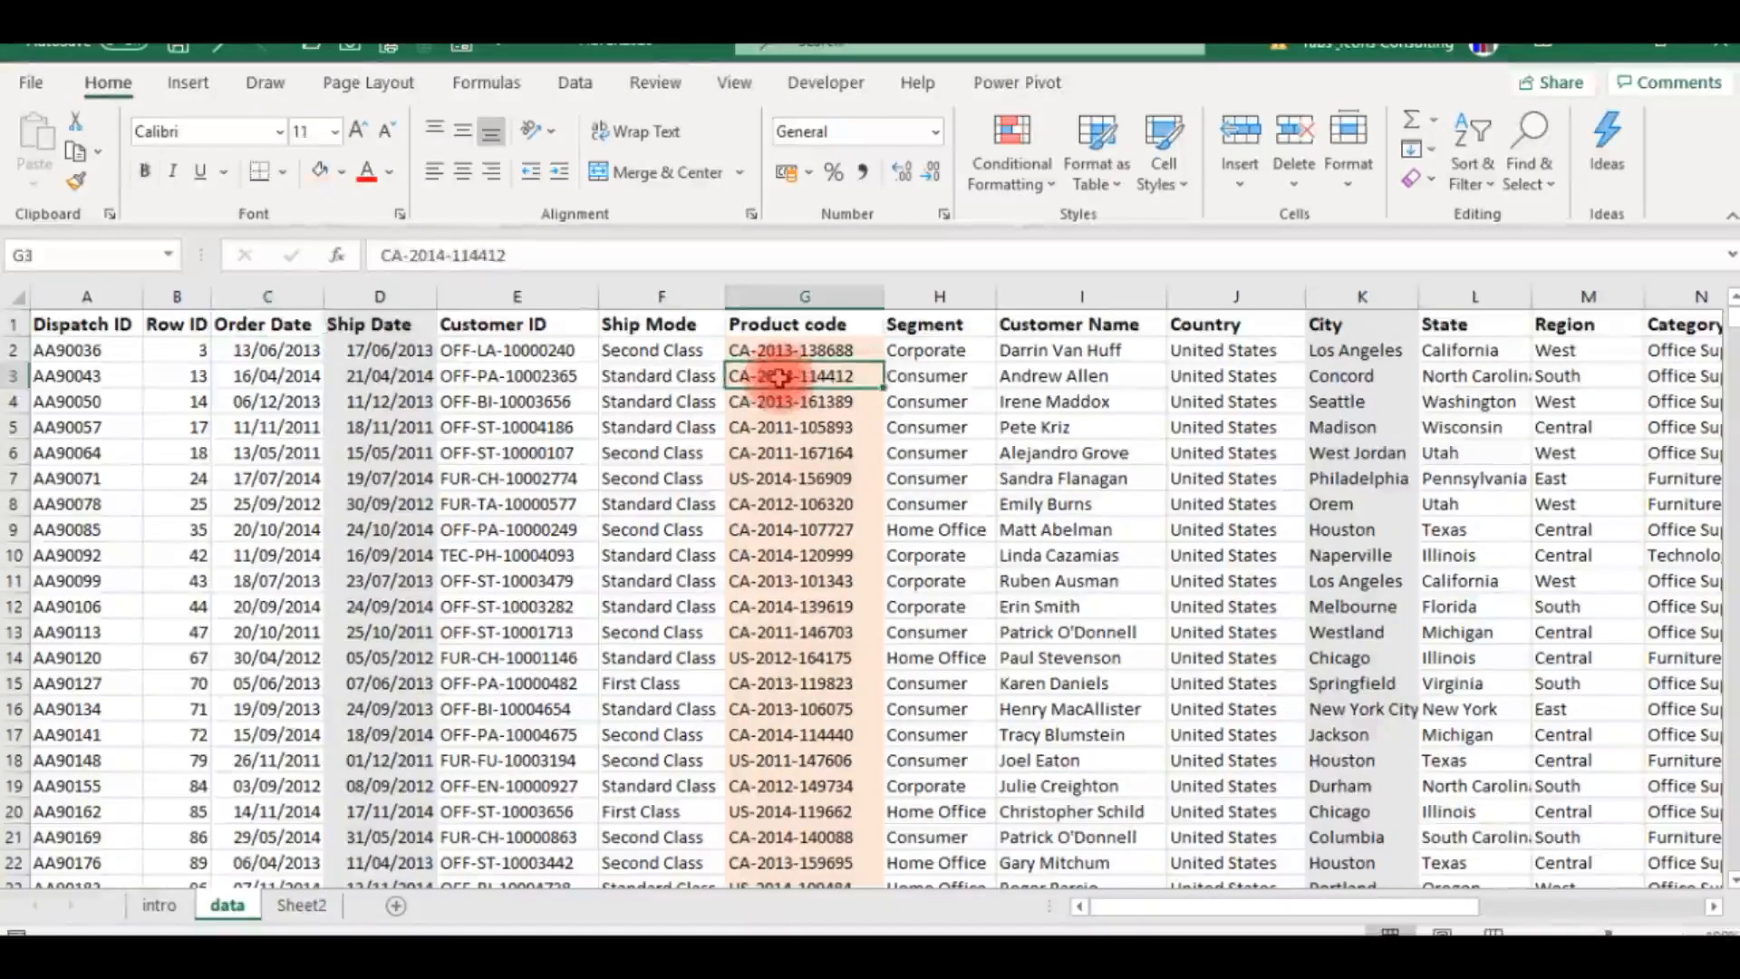
left_click(384, 352)
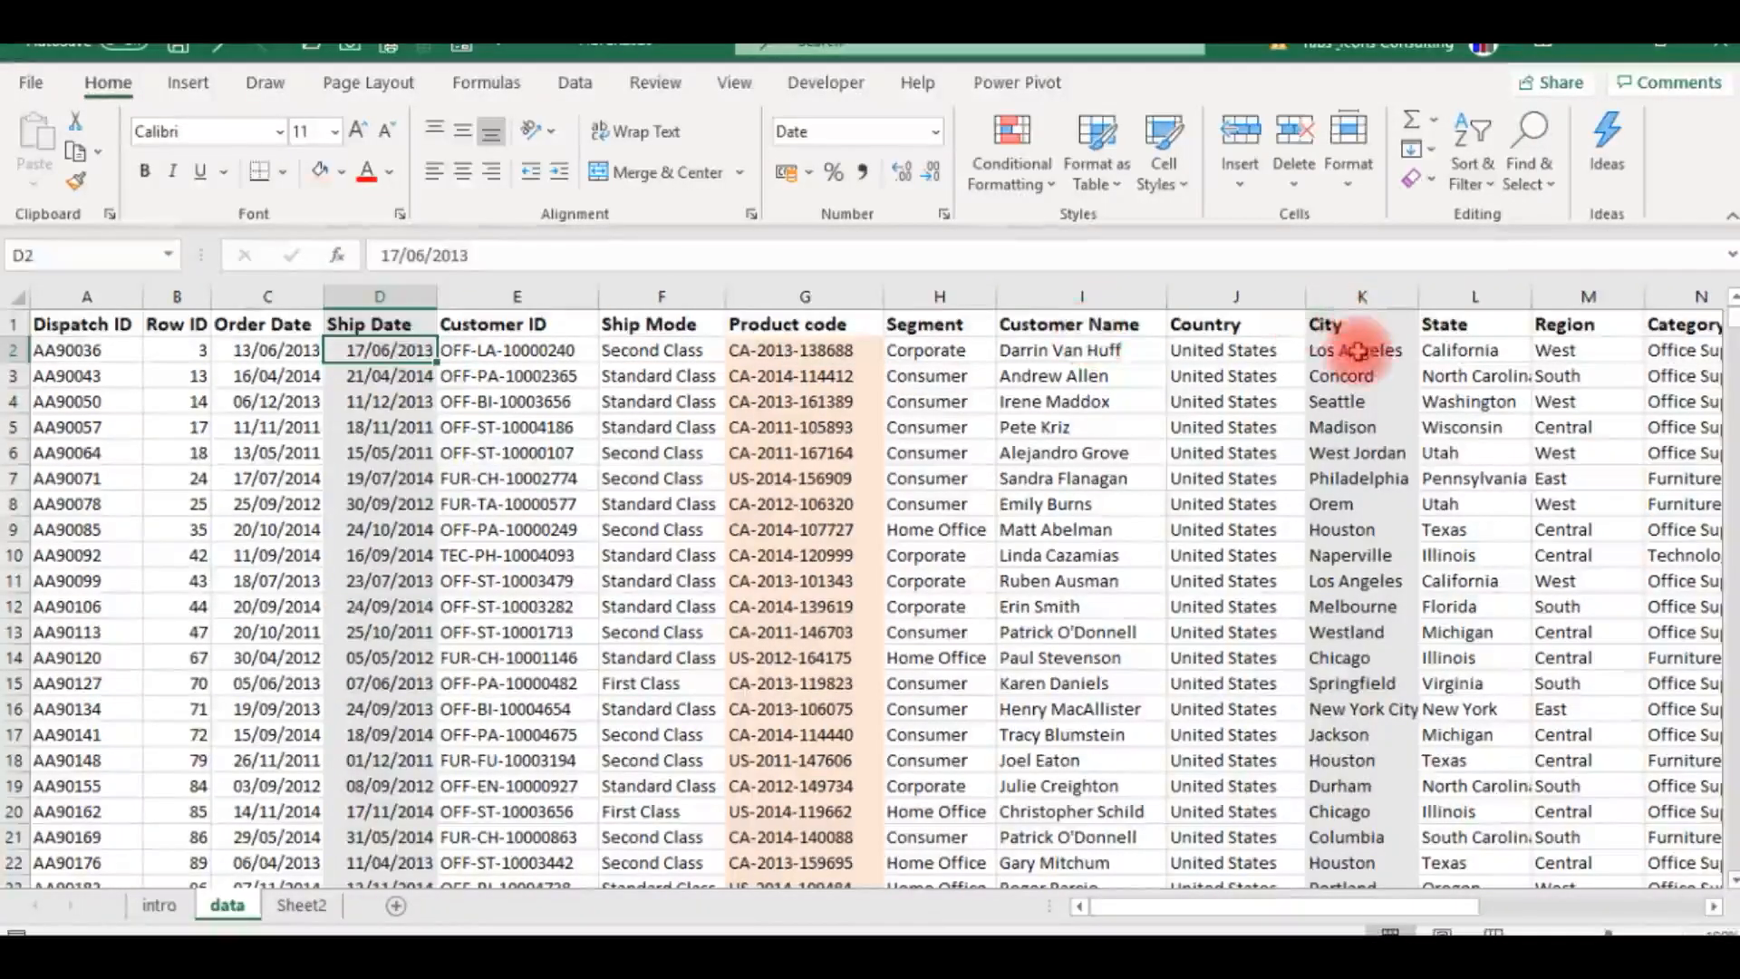
left_click(1350, 349)
left_click(807, 335)
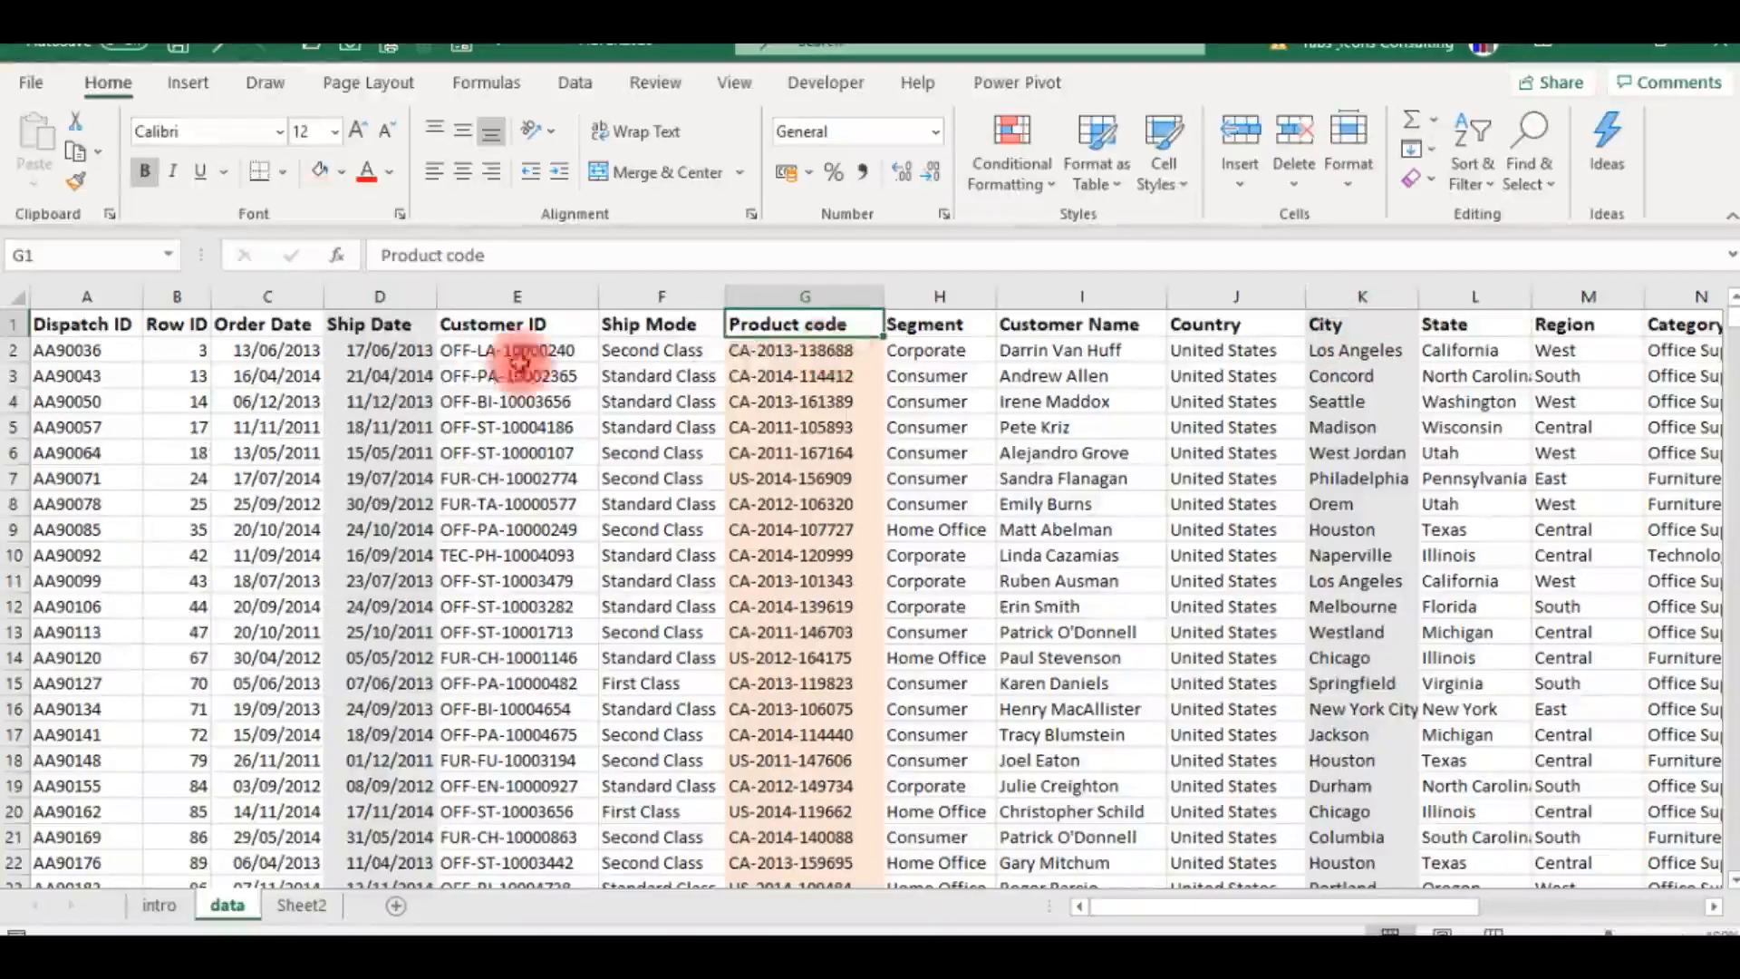
left_click(376, 391)
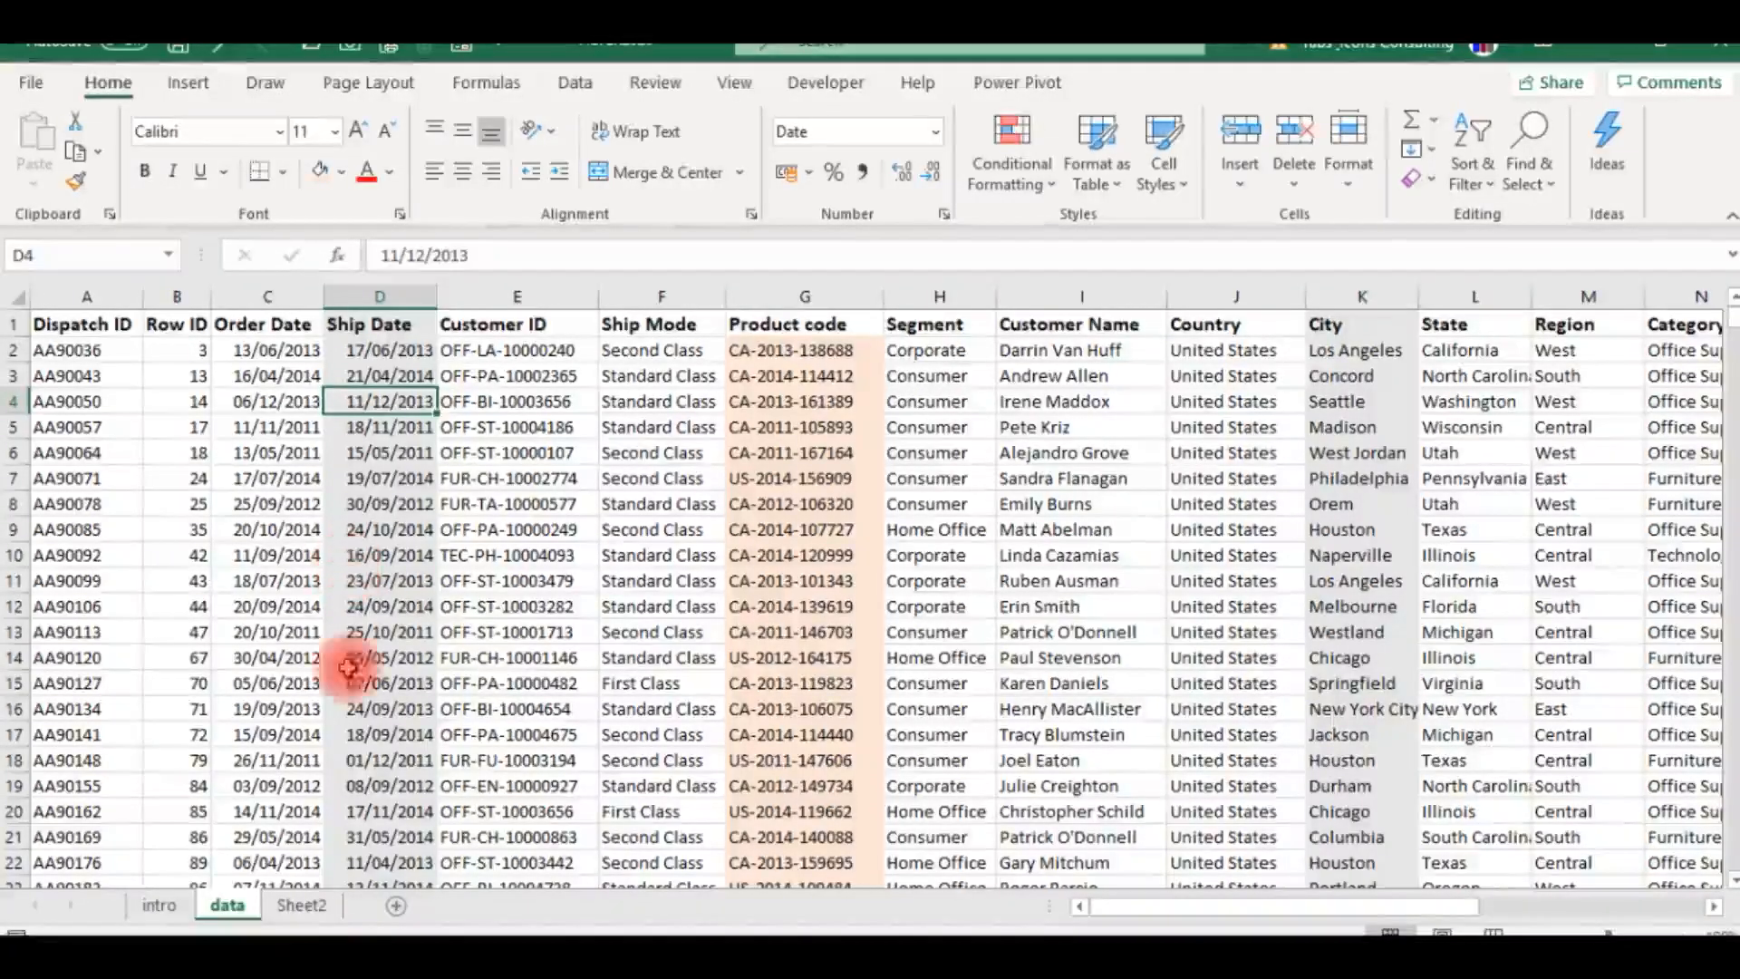
Step: In Sheet2 cell B2, begin a FILTER formula with the absolute Ship Date range data!$D$1:$D$2538 as its array argument
left_click(302, 907)
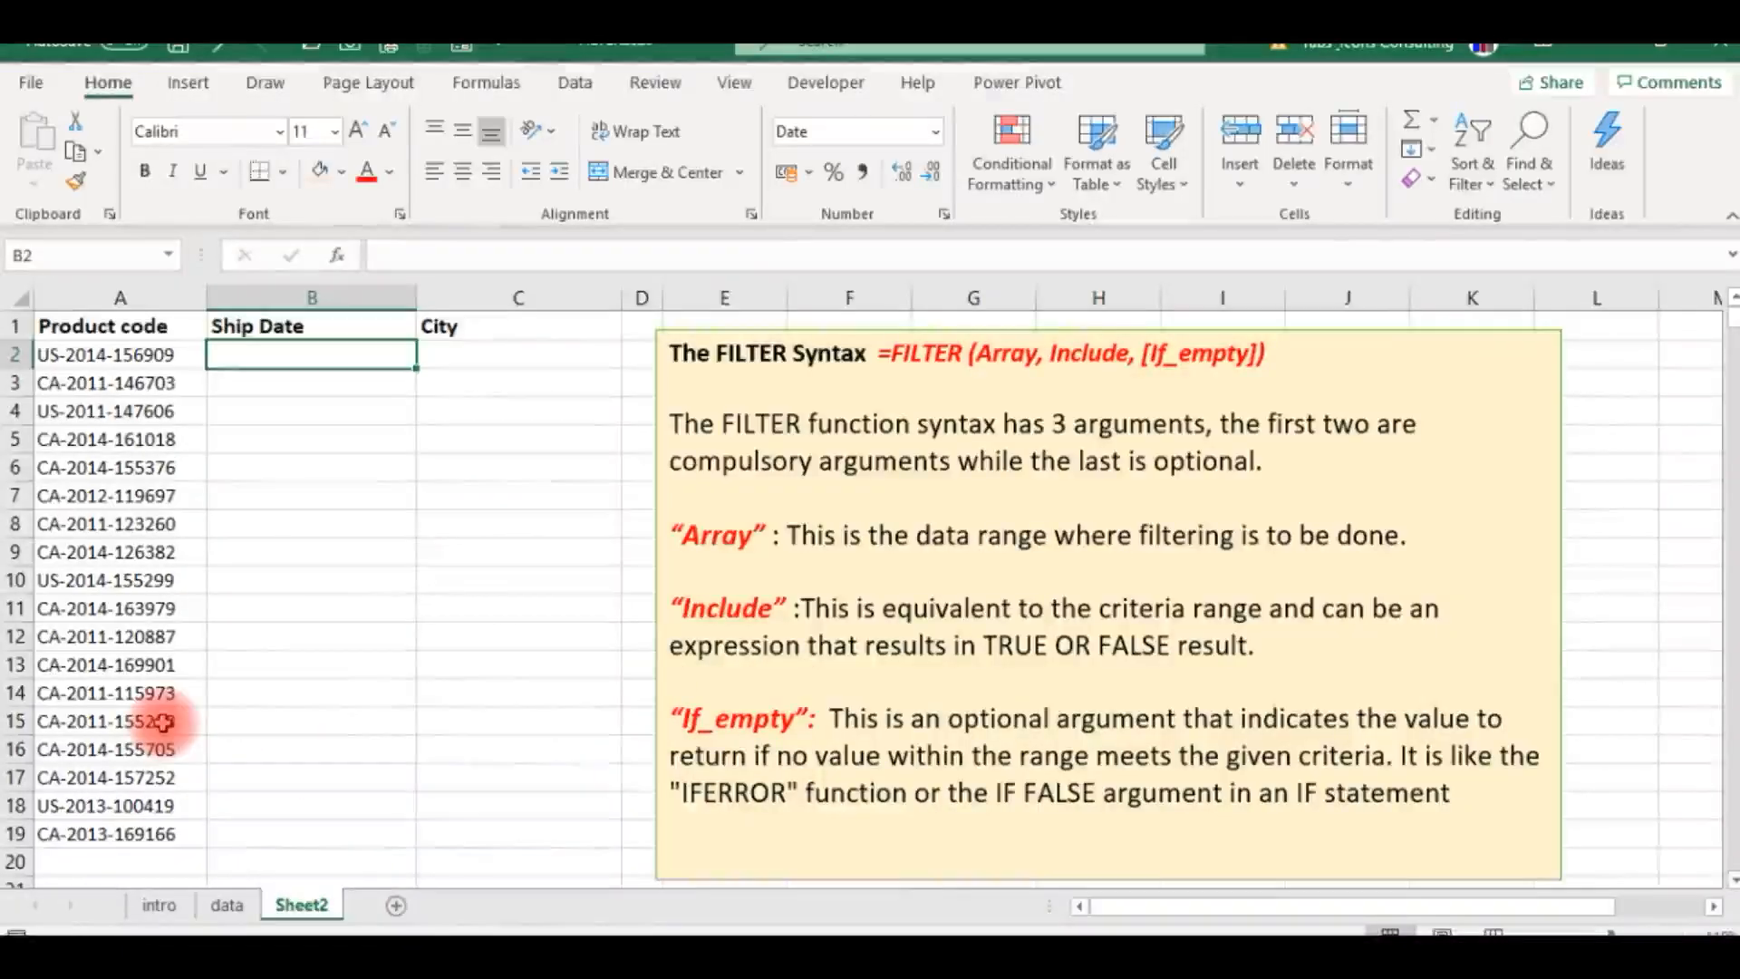
type("=fil")
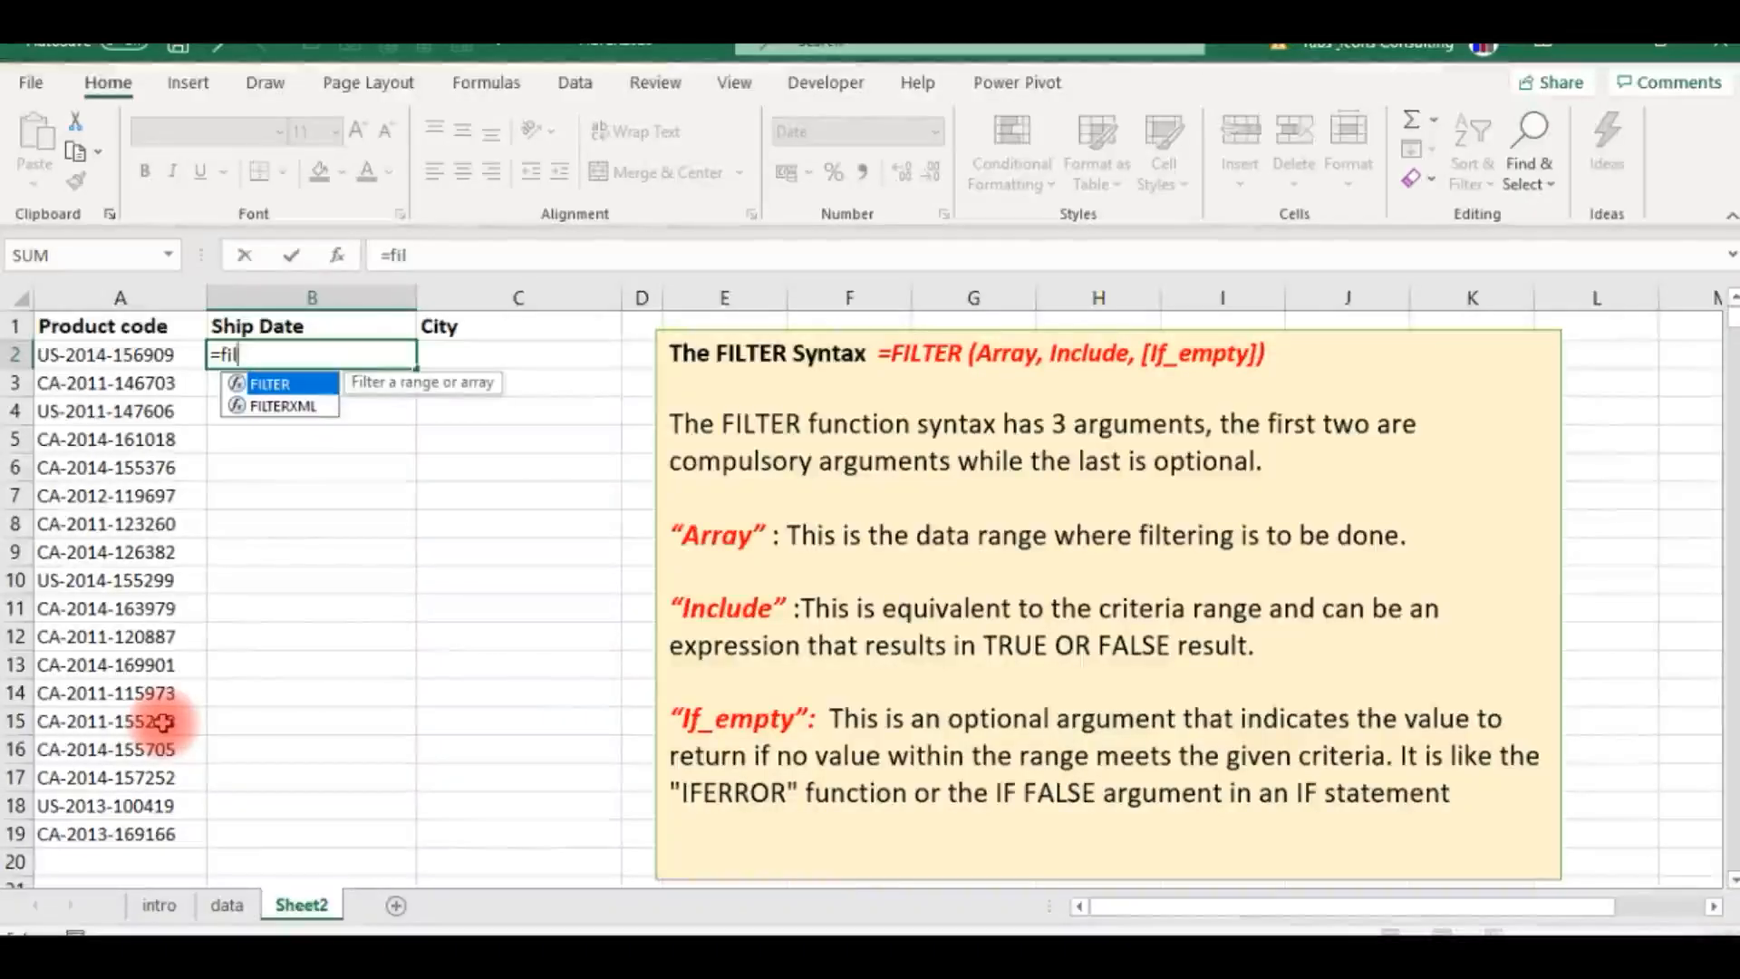
key("Tab")
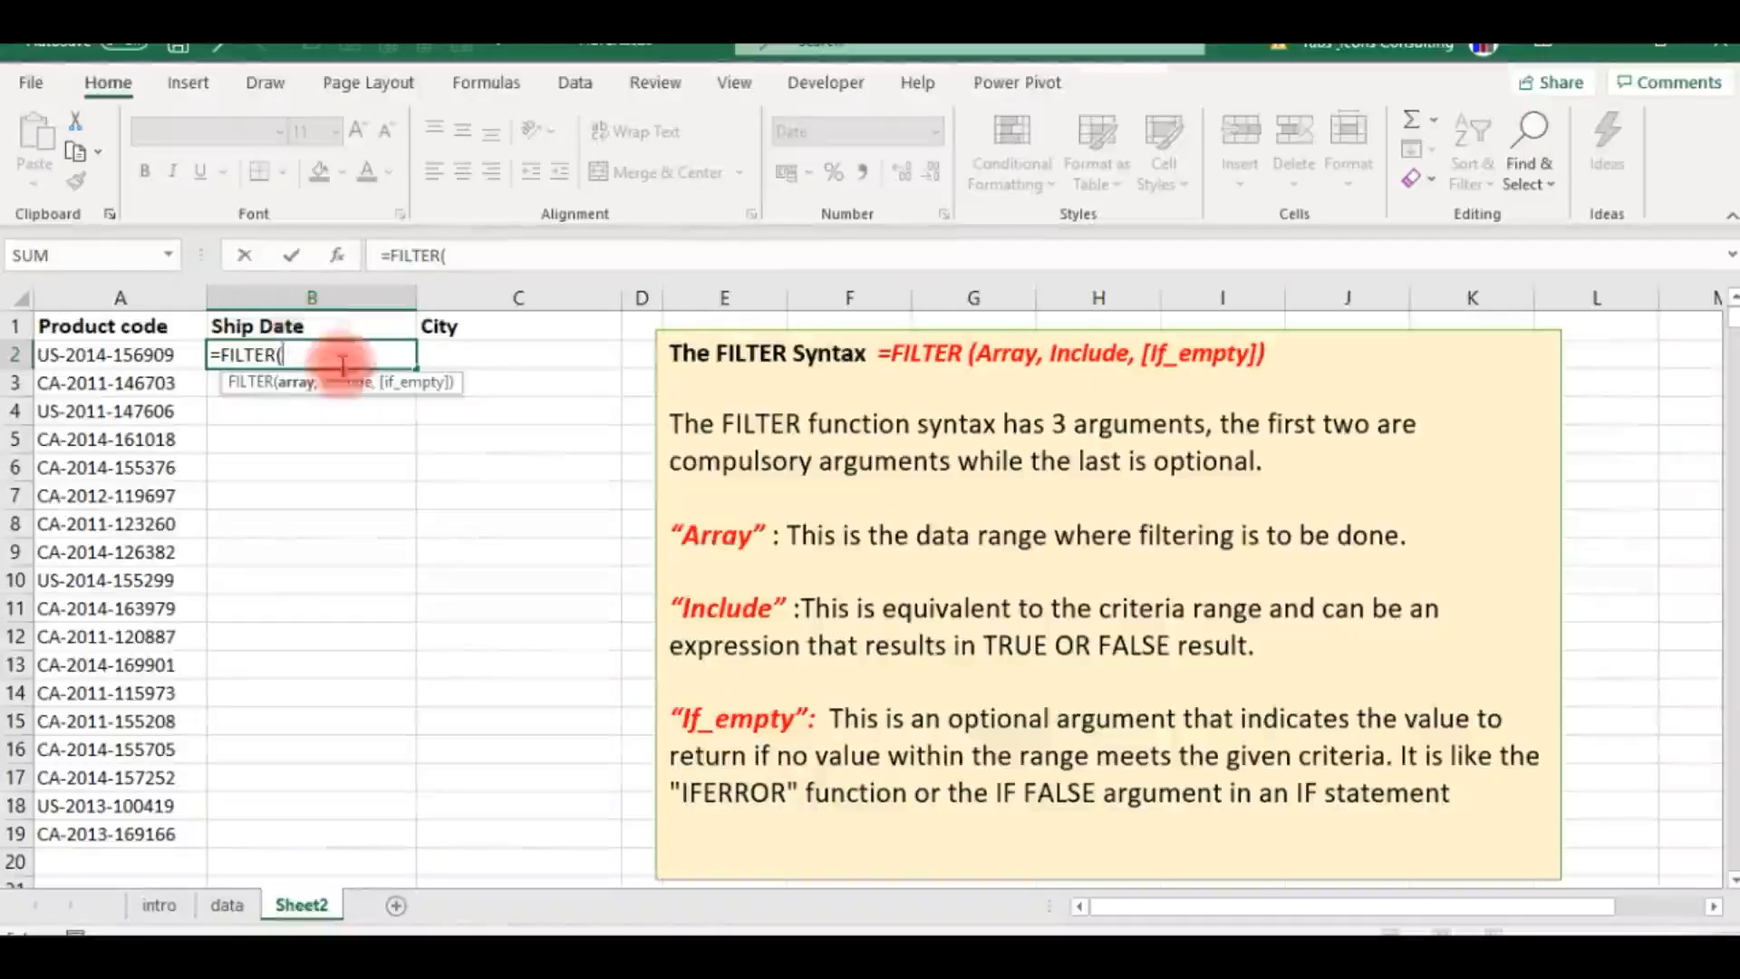
left_click(226, 905)
left_click(369, 322)
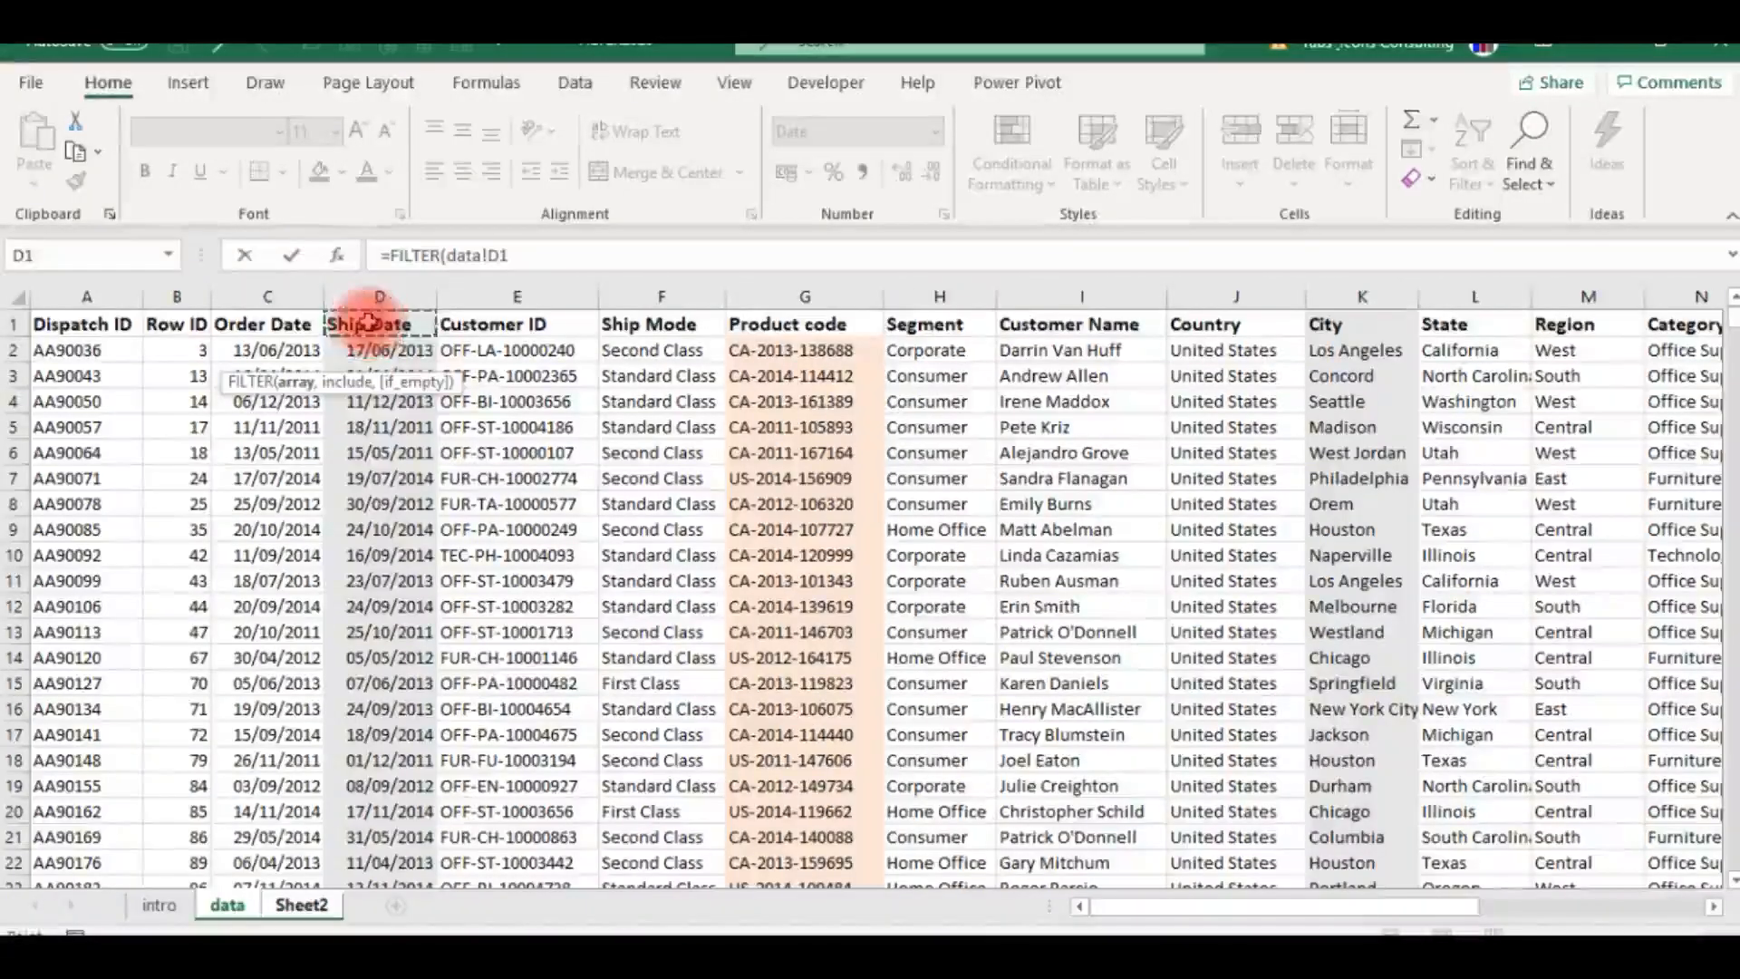
key("ctrl+shift+Down")
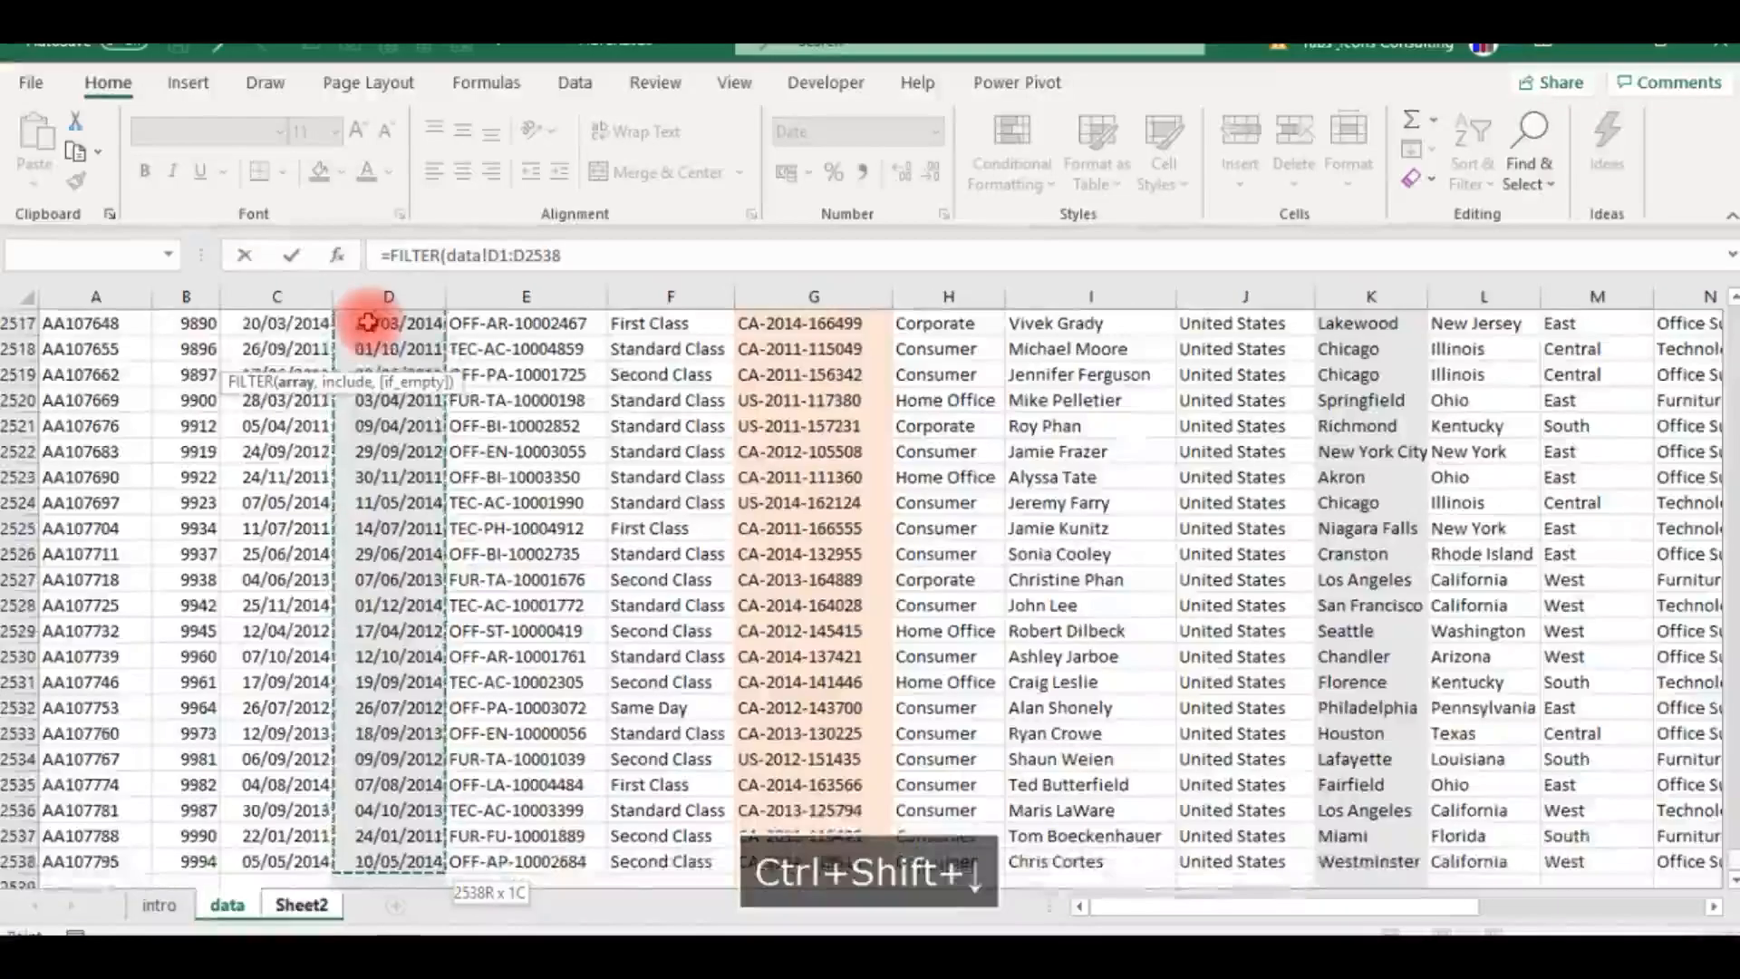
key("F4")
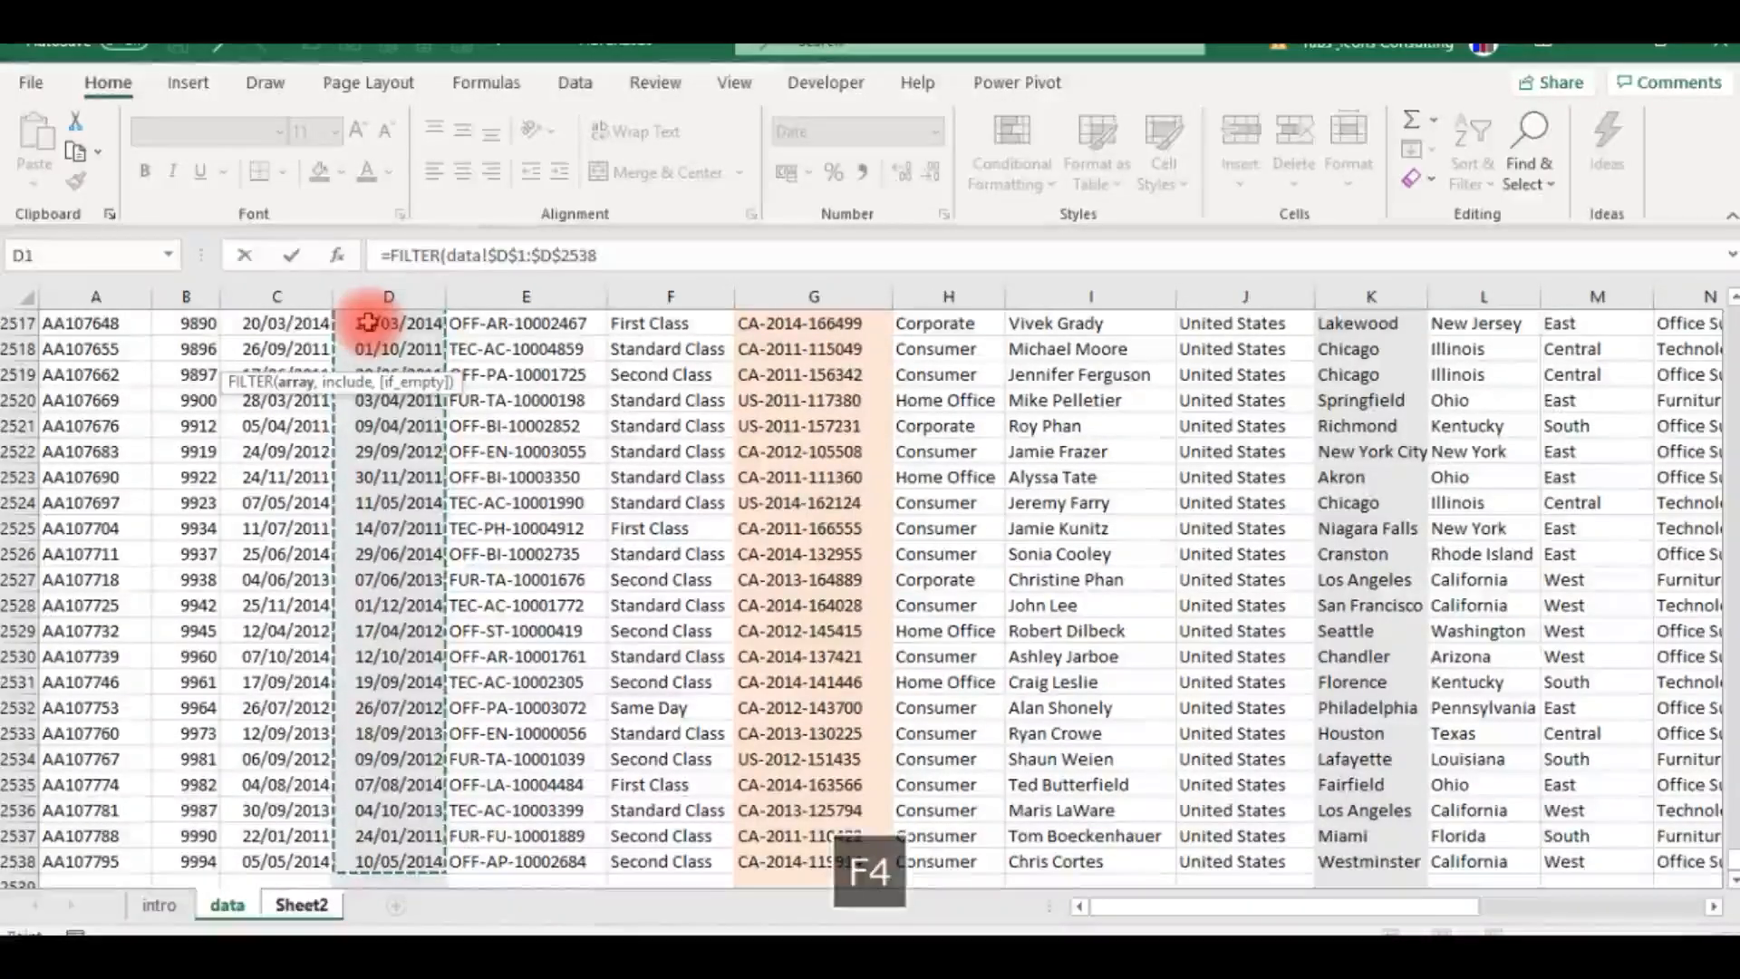
type(",")
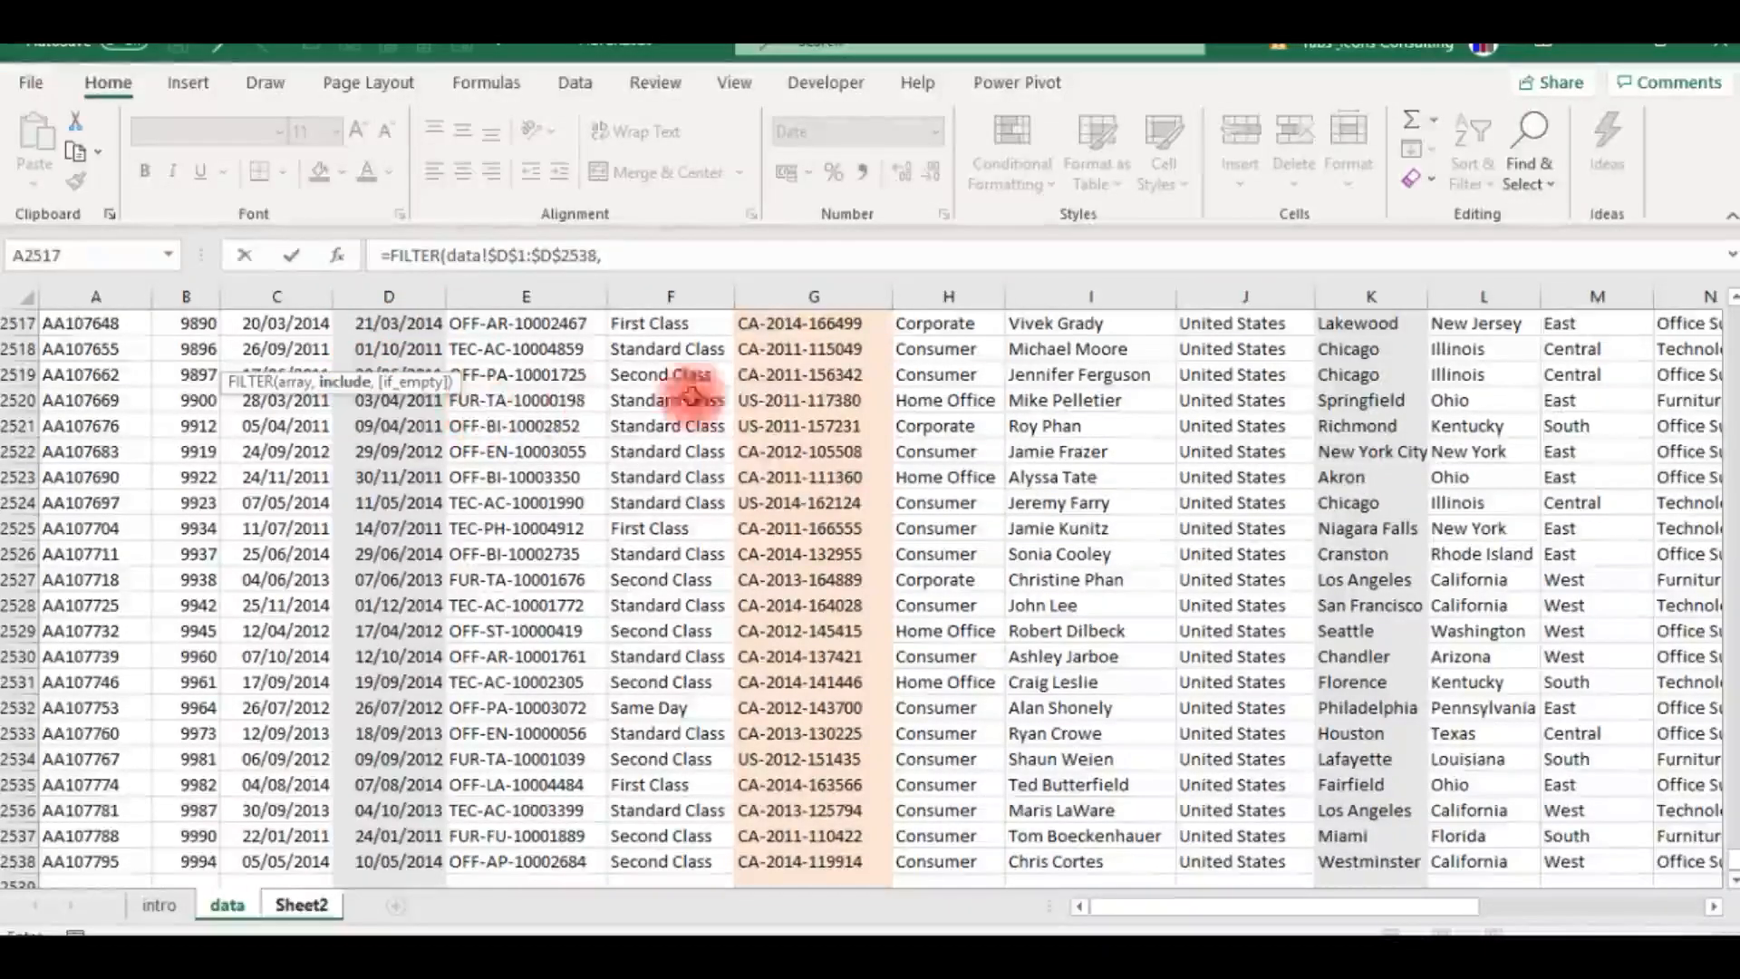
Step: Add the absolute Product code range data!$G$1:$G$2538 to the FILTER formula's include argument
left_click(791, 354)
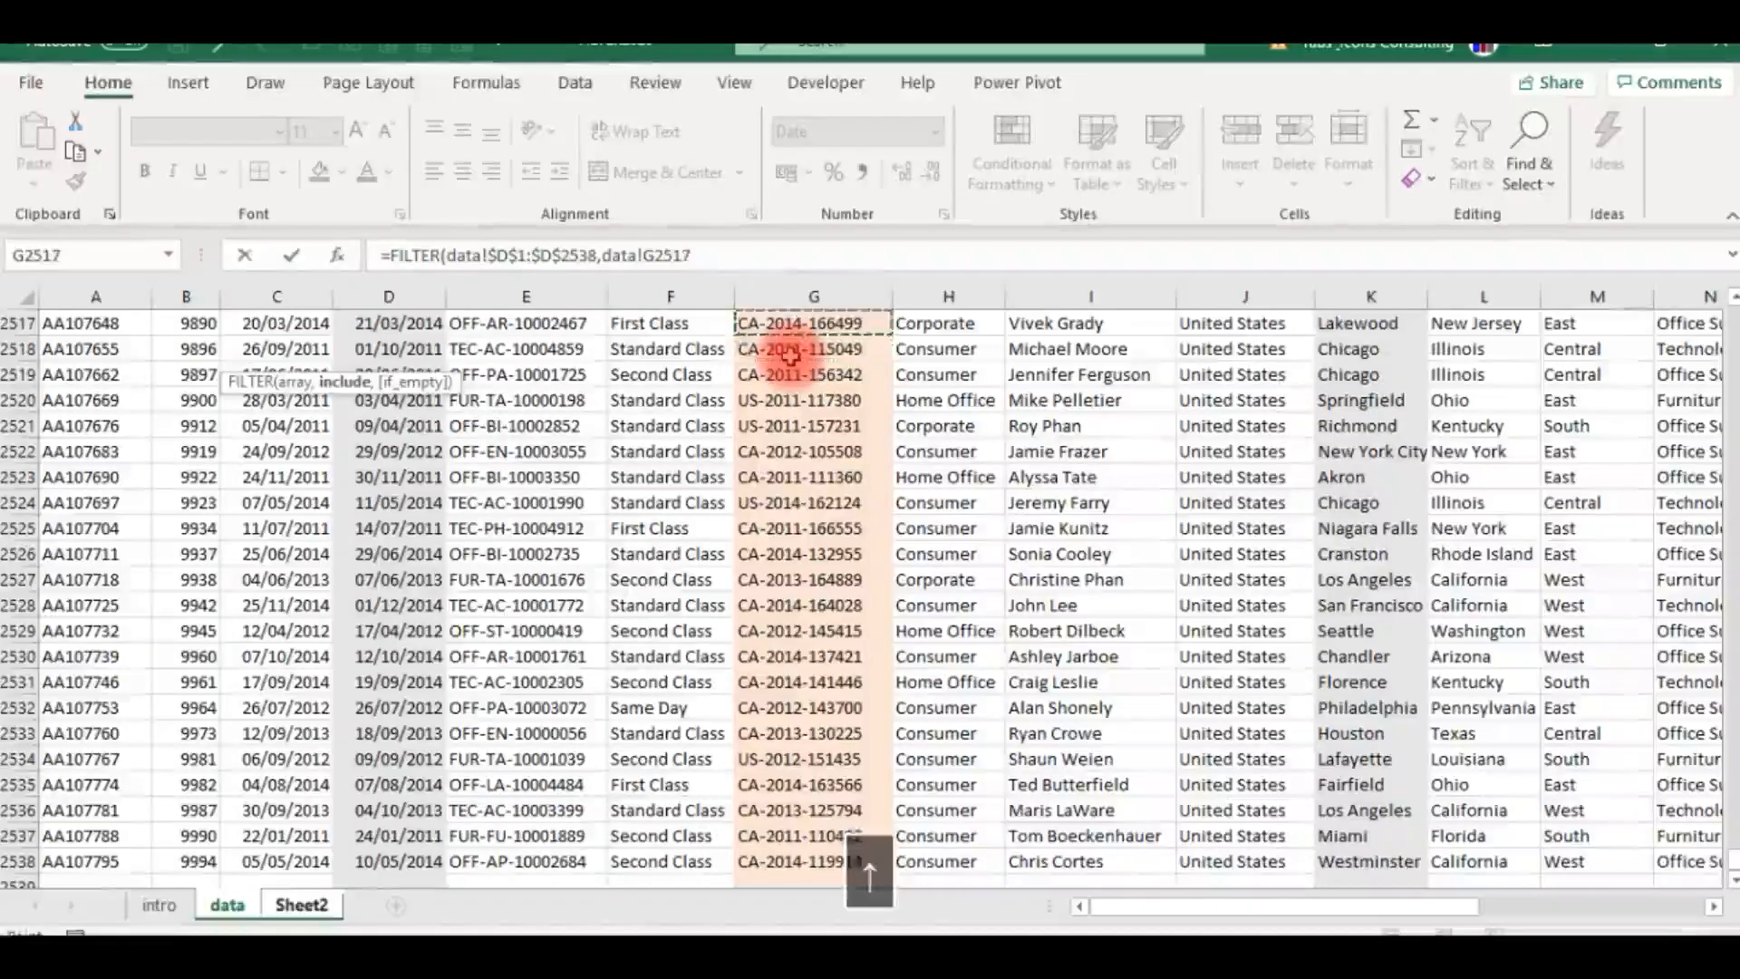
key("Up")
key("Up")
key("Up")
key("Up")
key("Up")
key("Up")
key("Up")
key("Up")
key("Up")
key("Up")
key("Up")
key("Up")
key("Up")
key("Up")
key("Up")
key("Up")
key("Up")
key("Up")
key("Up")
key("Up")
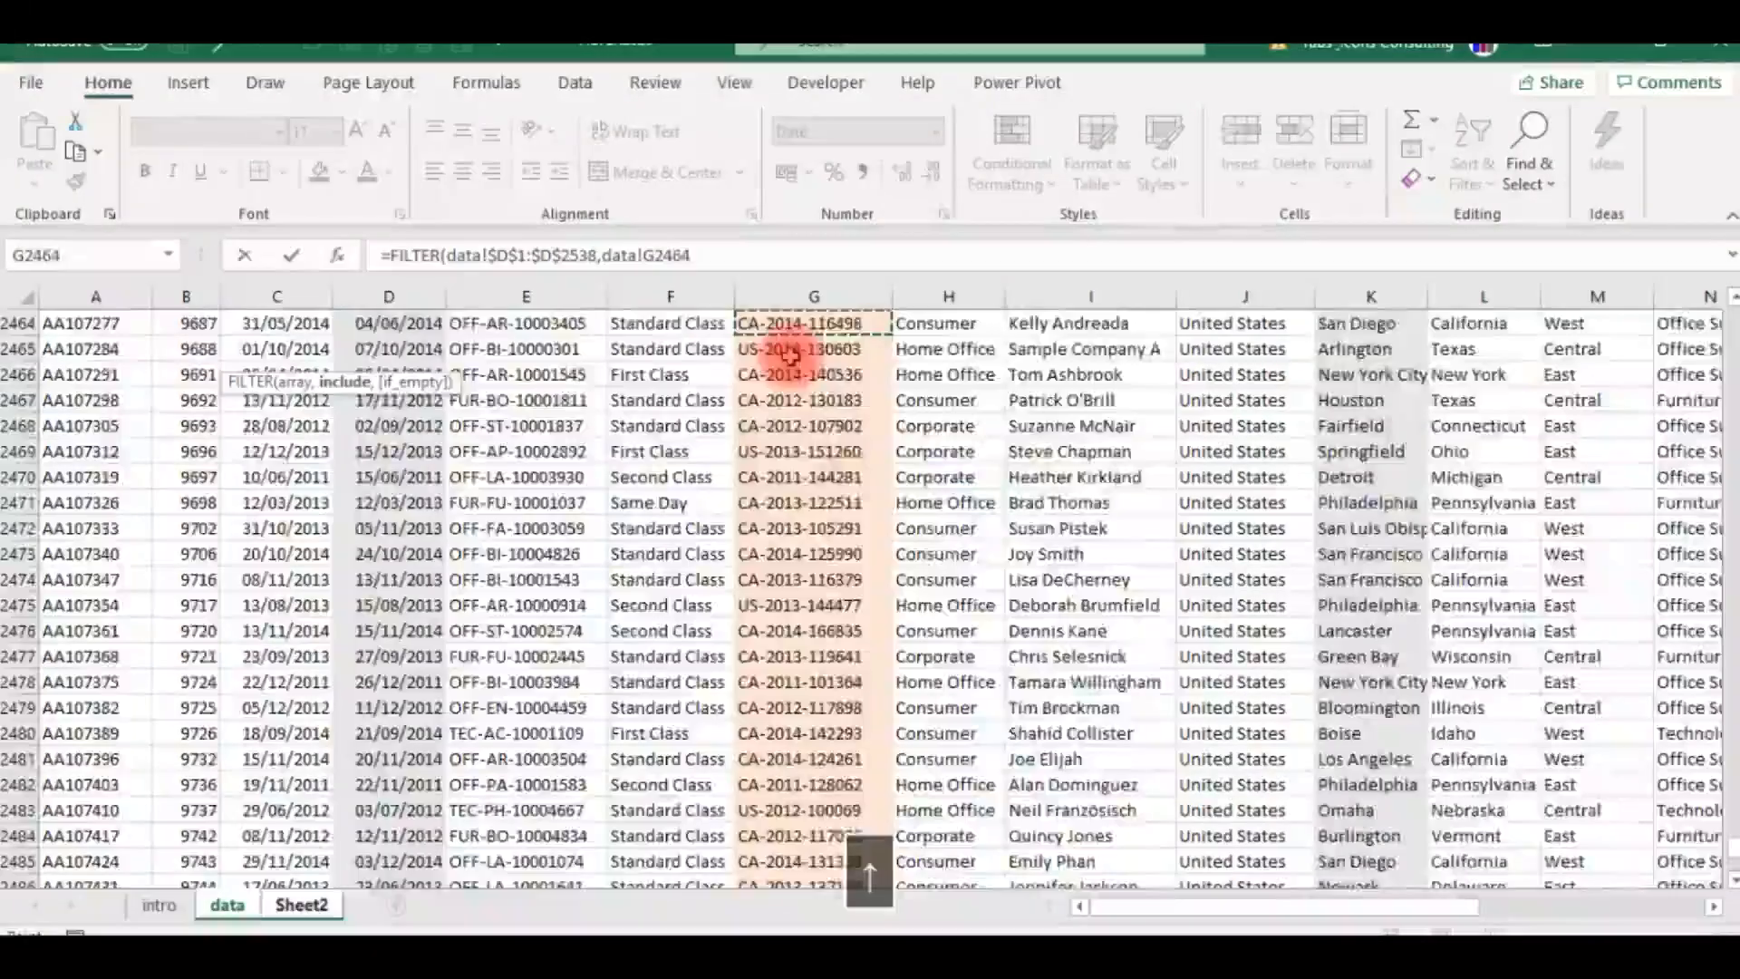
key("Up")
key("Up")
key("Up")
key("Up")
key("Up")
key("Up")
key("Up")
key("Up")
key("Up")
key("Up")
key("Up")
key("Up")
key("Up")
key("Up")
key("Up")
key("Up")
key("Up")
key("Up")
key("Up")
key("Up")
key("ctrl+Up")
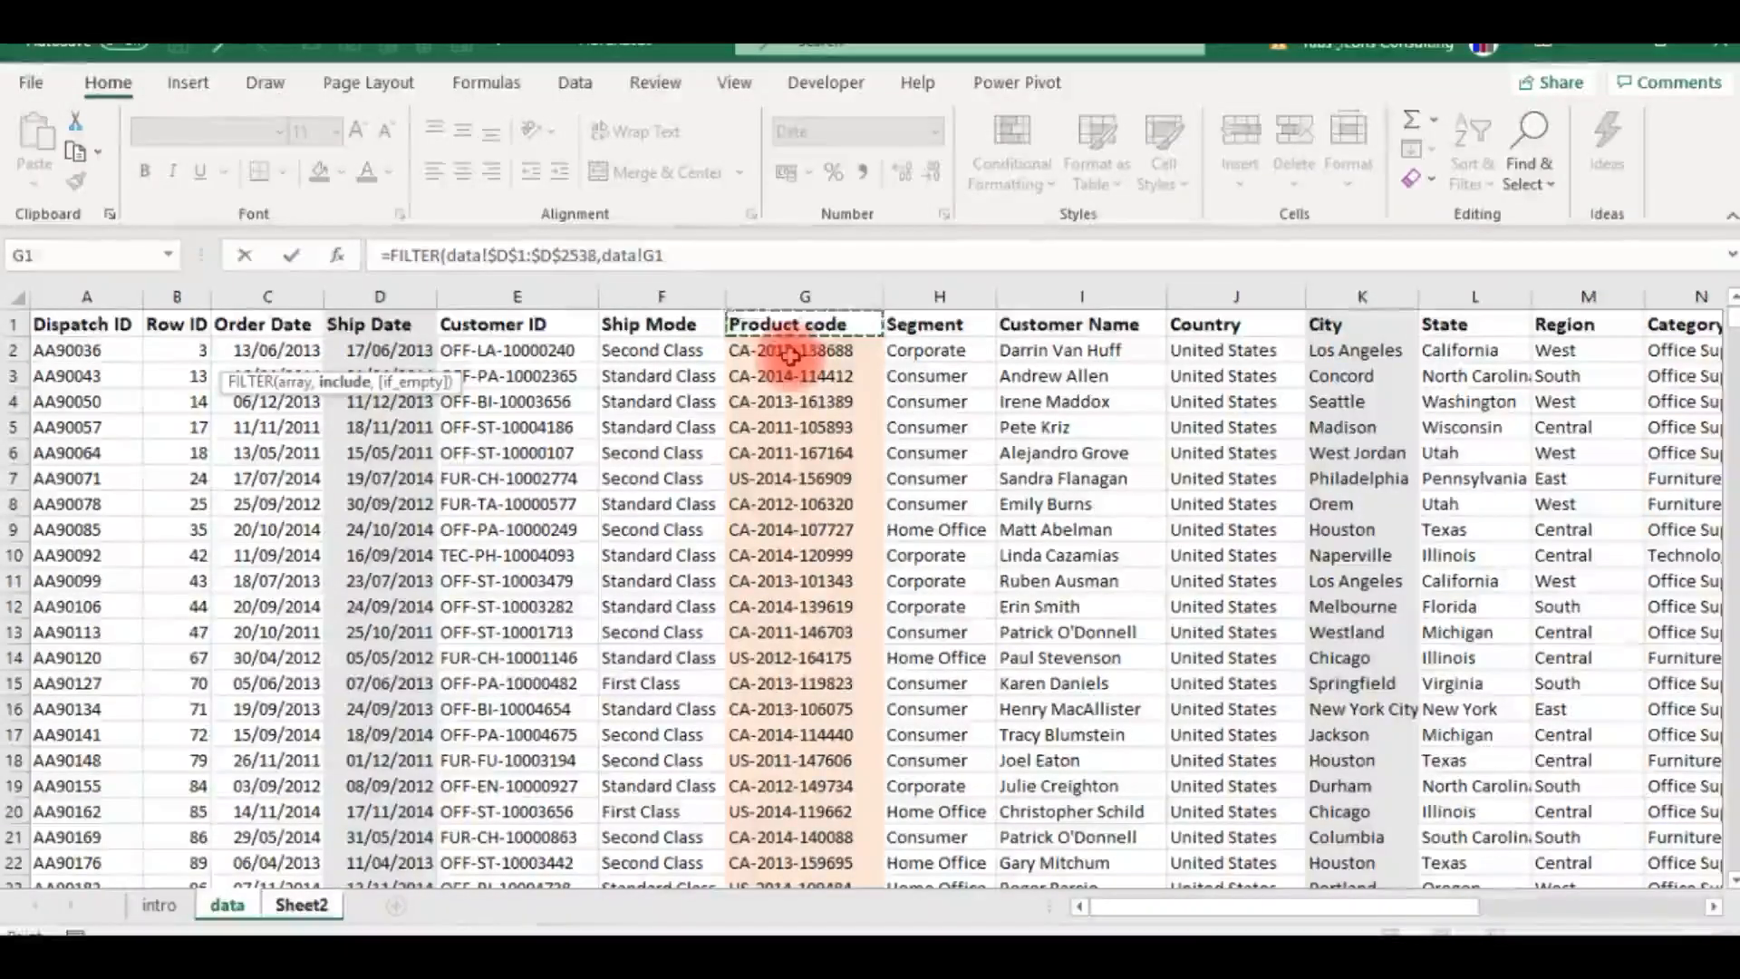
key("ctrl+shift+Down")
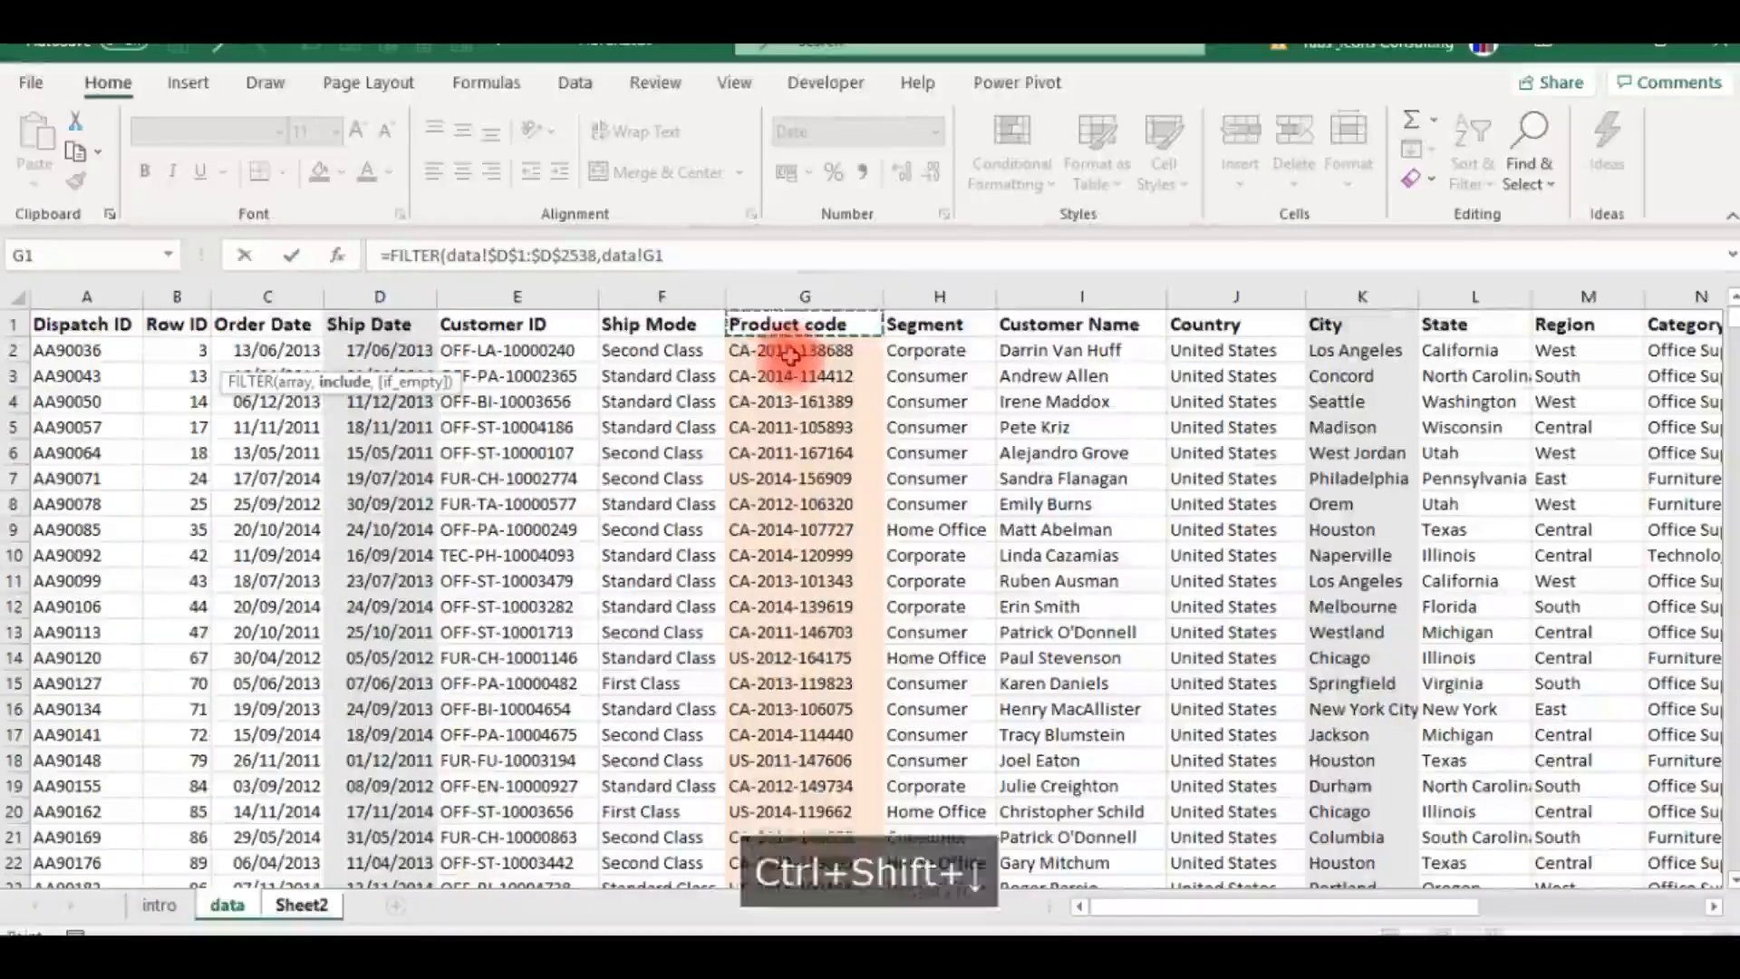
key("F4")
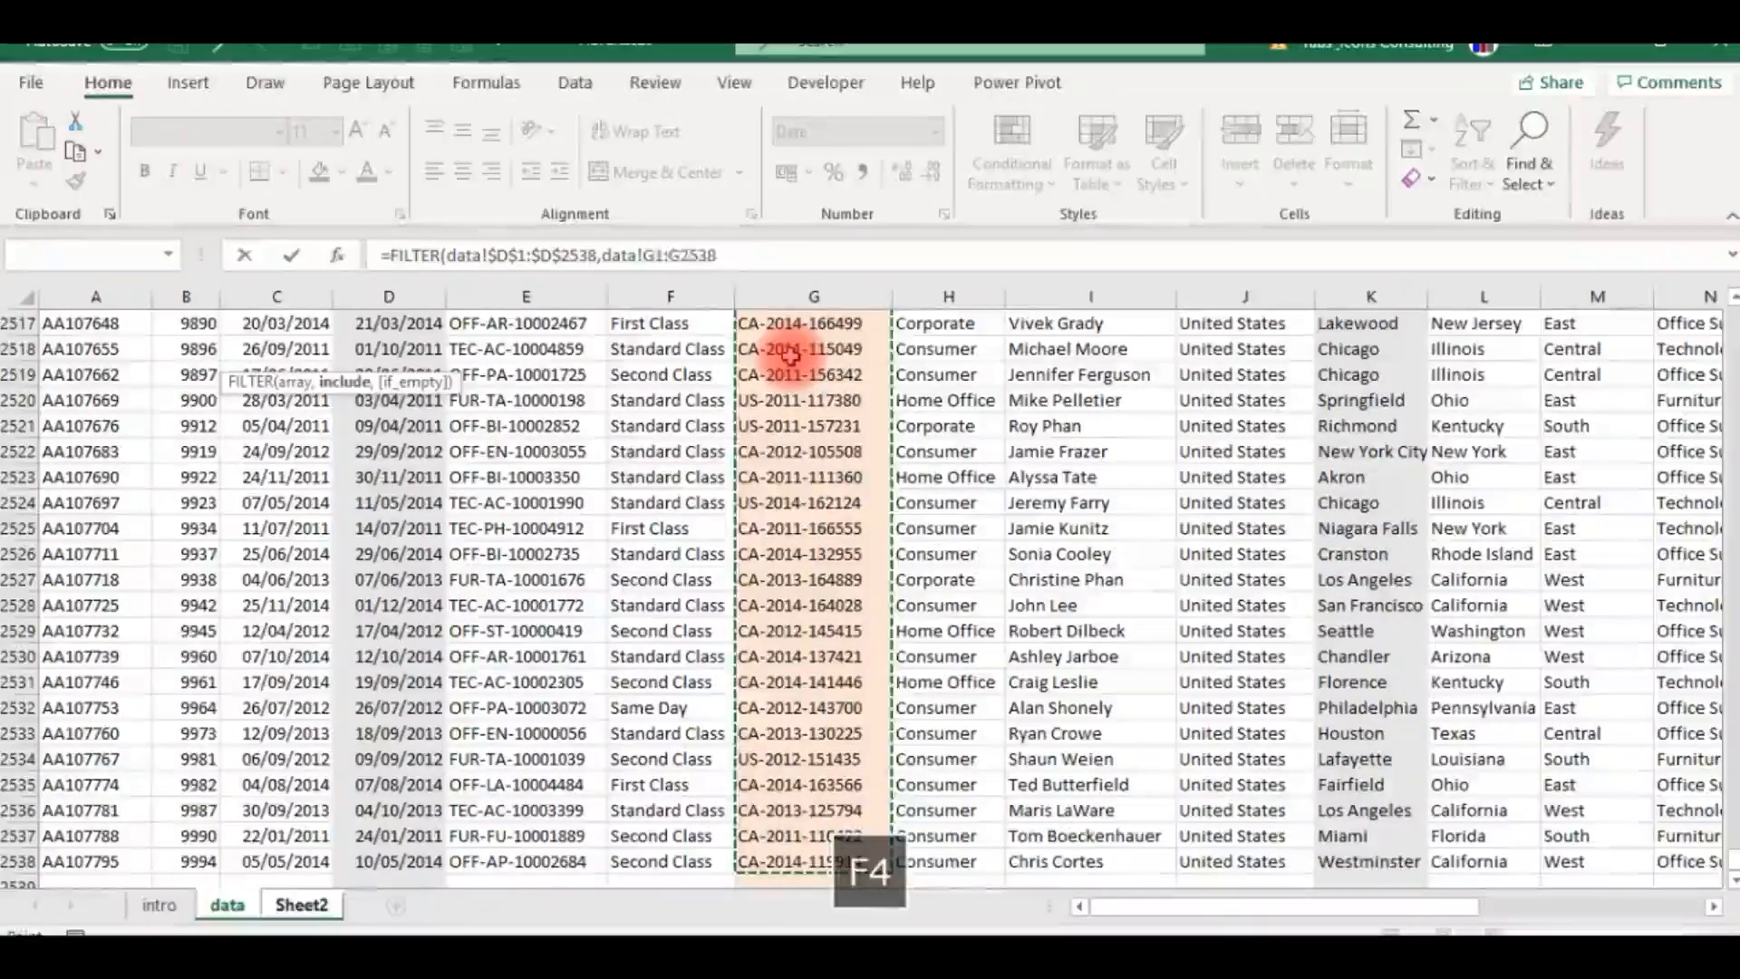
Step: Complete the include condition by equating the Product code range to Sheet2!A2, and enter the formula in B2
type("=")
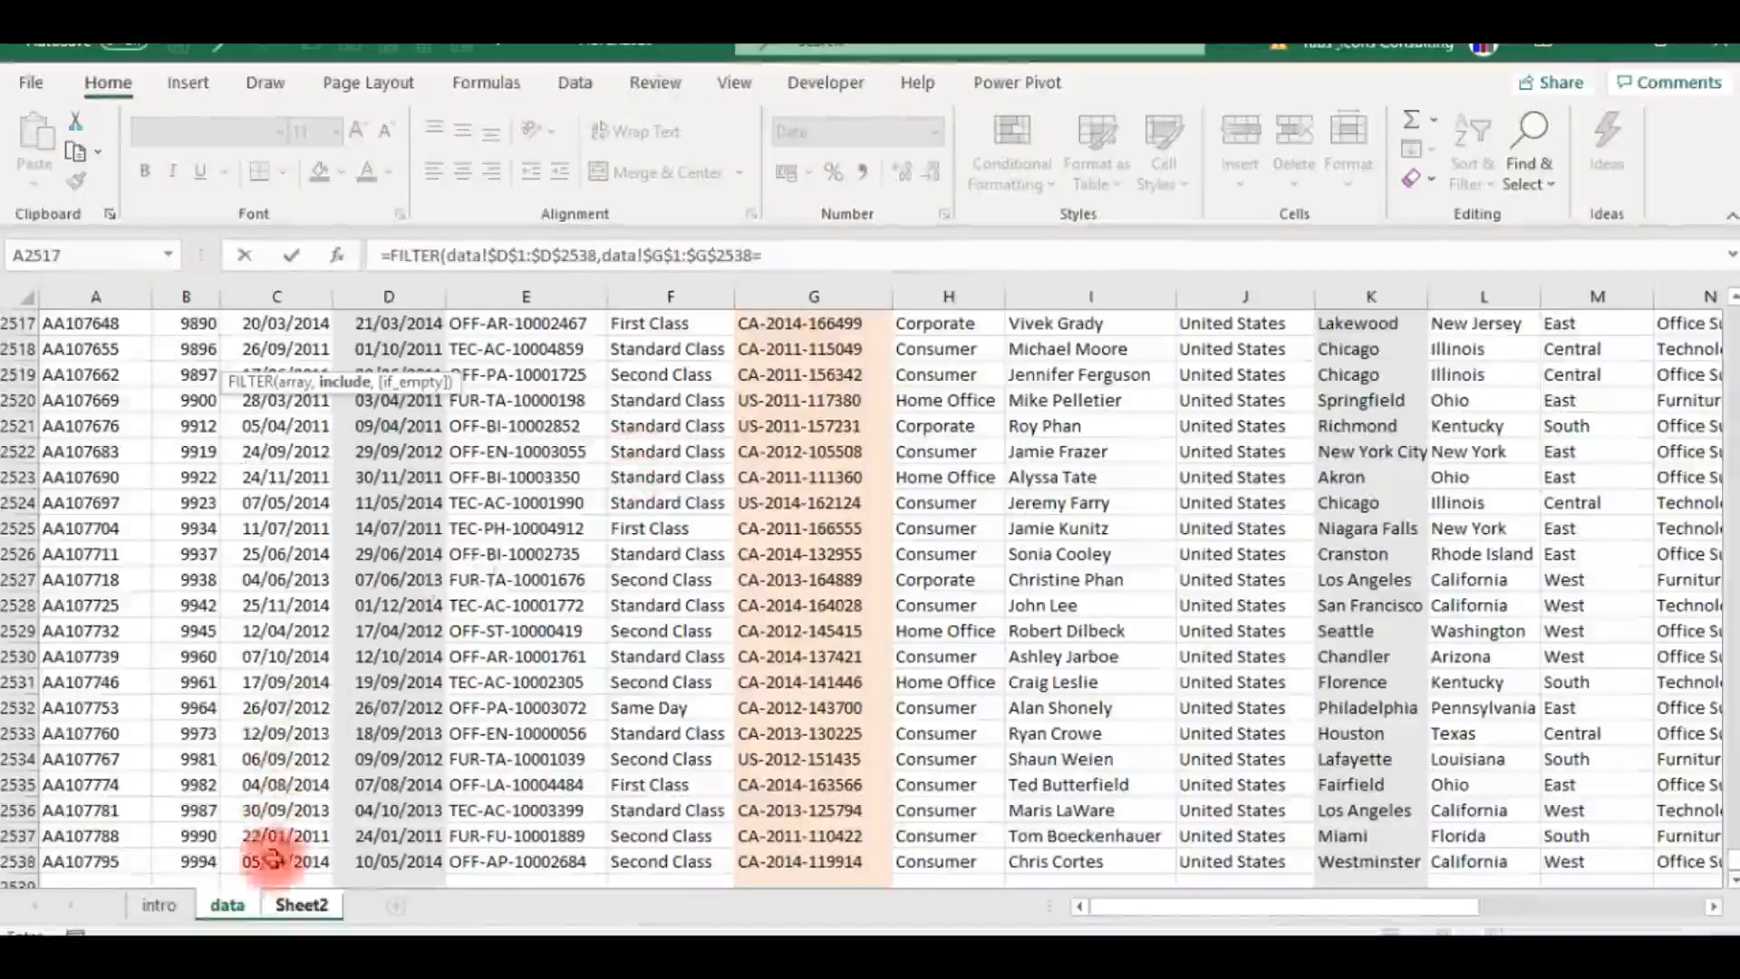
left_click(299, 906)
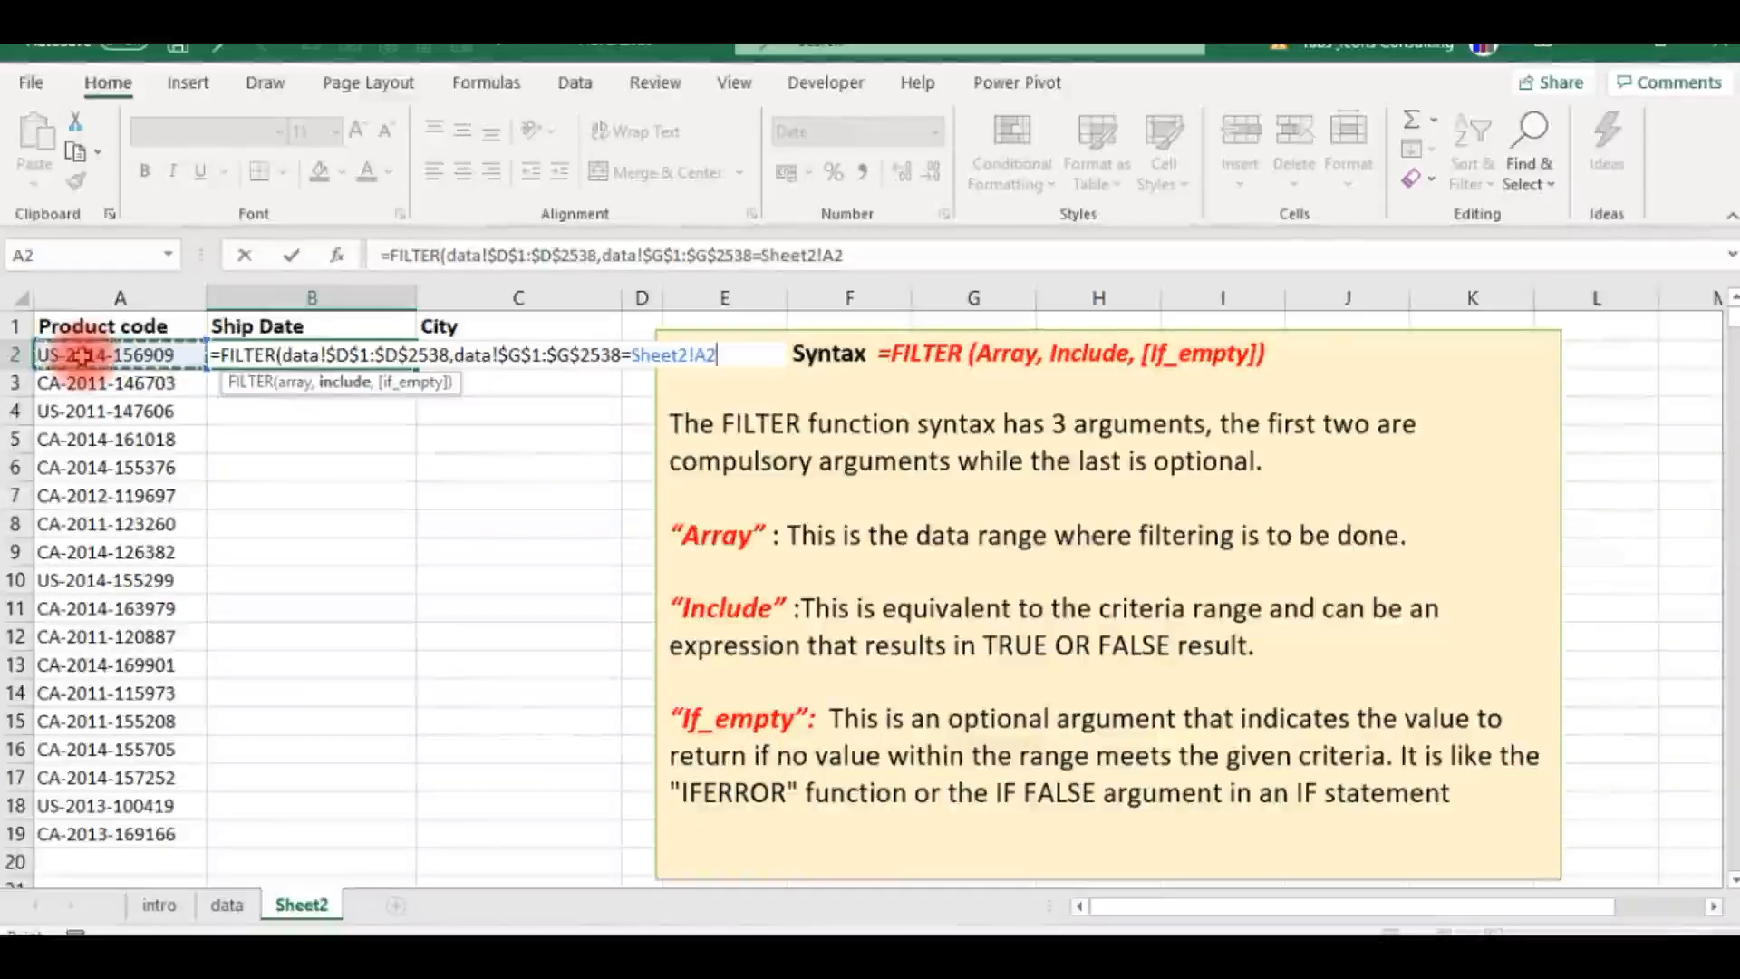
key("Return")
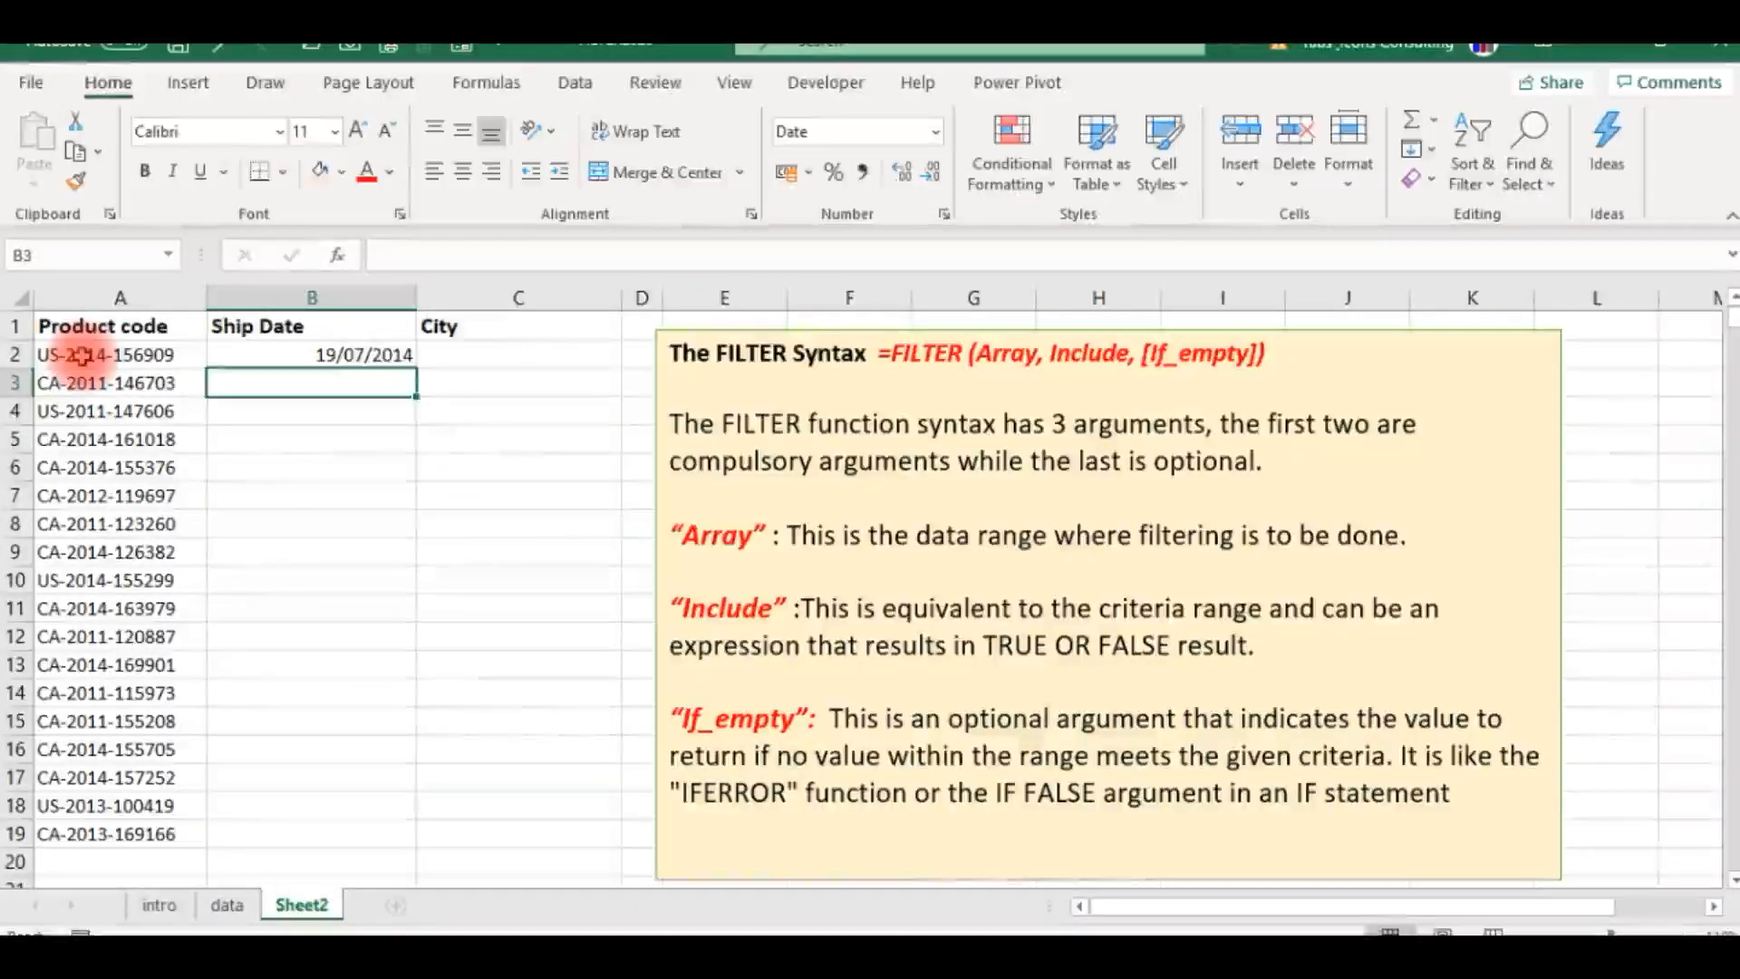
Step: Fill the Ship Date formula from B2 down to B19 and narrow column B
key("Up")
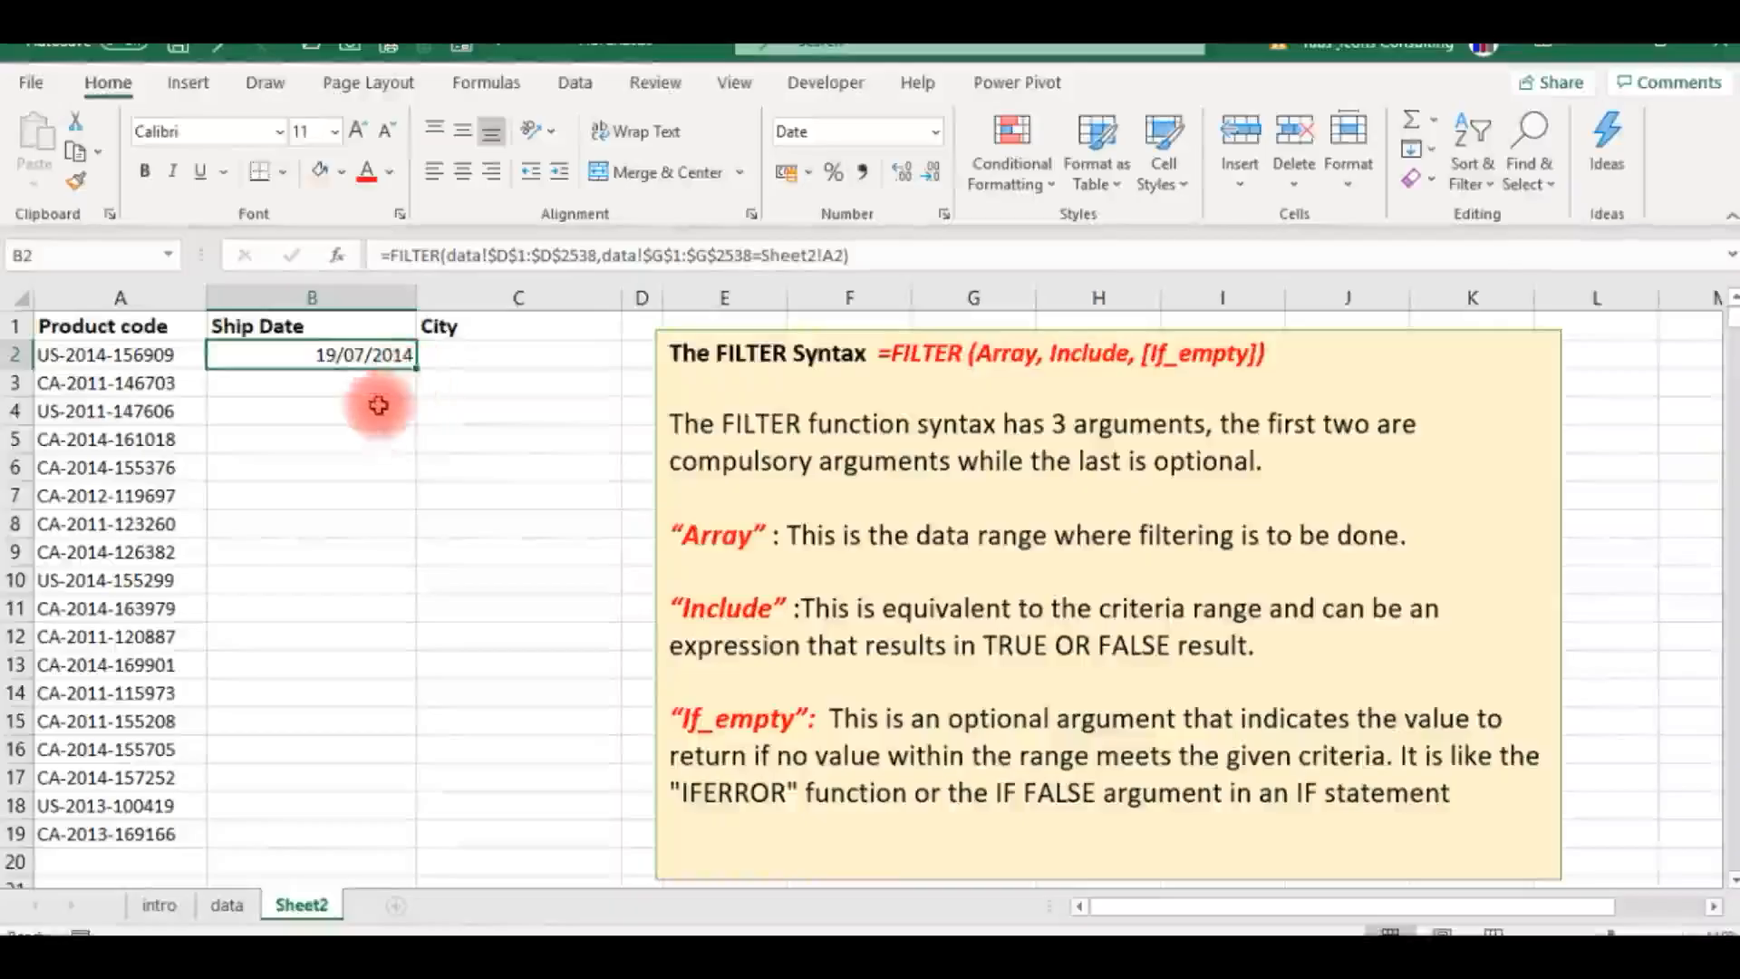
double_click(415, 367)
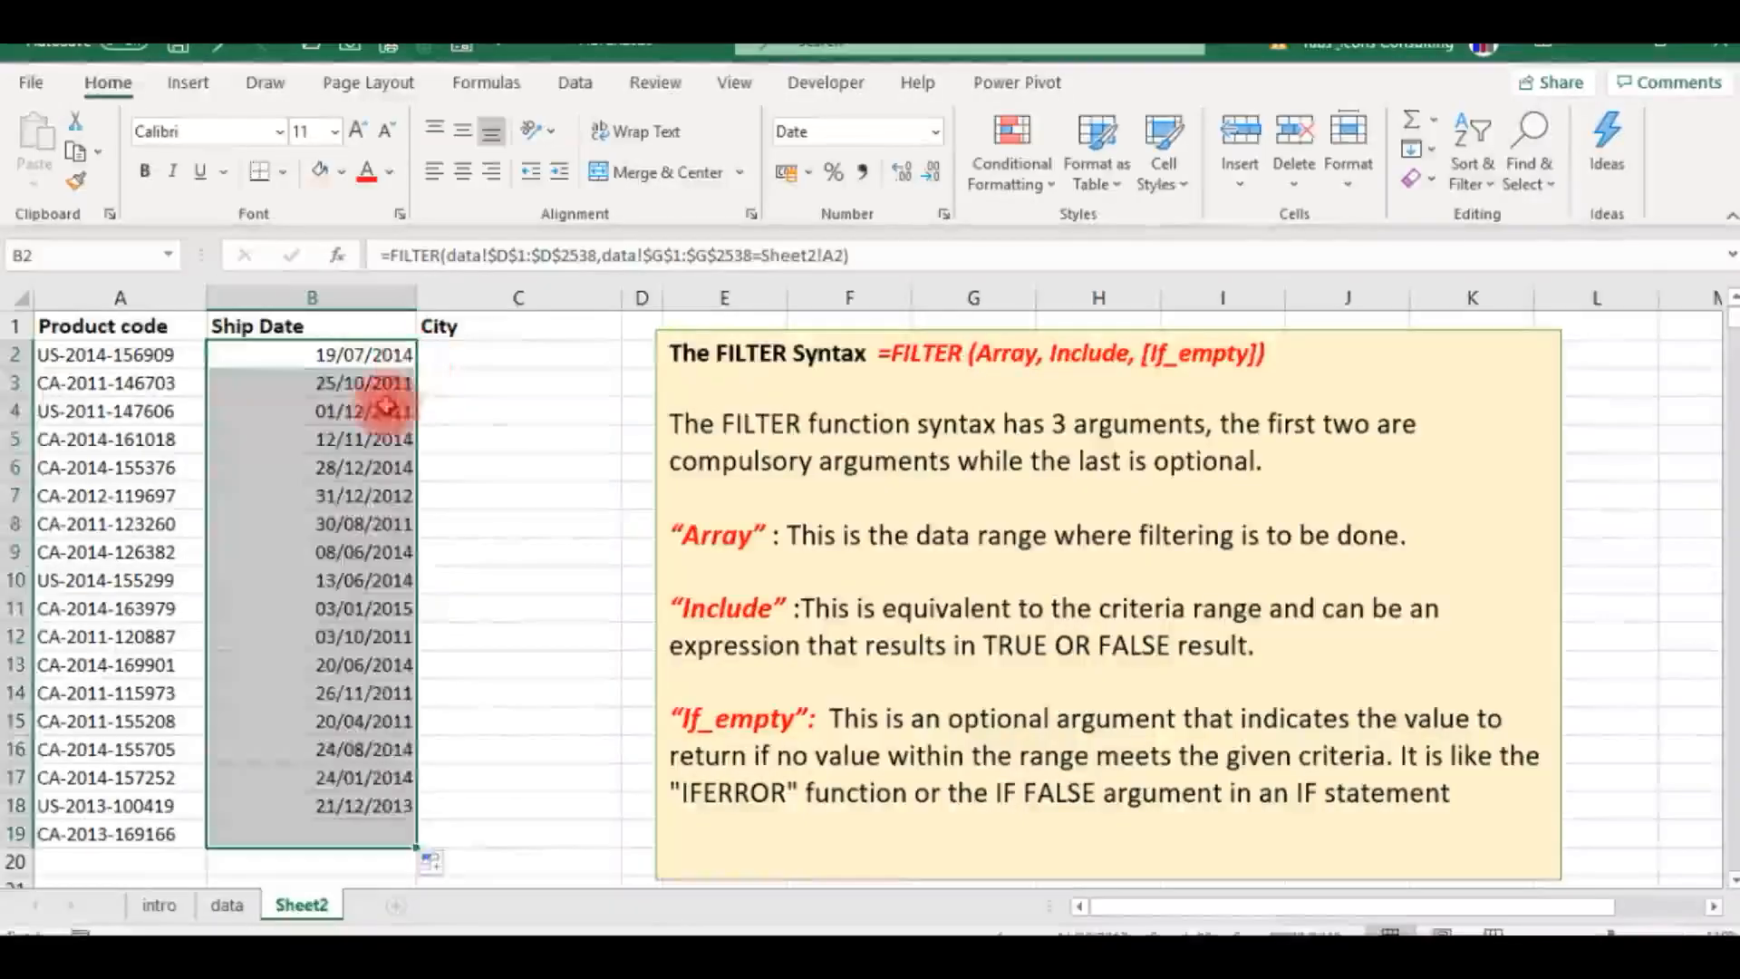
left_click(399, 413)
left_click_drag(410, 294, 360, 303)
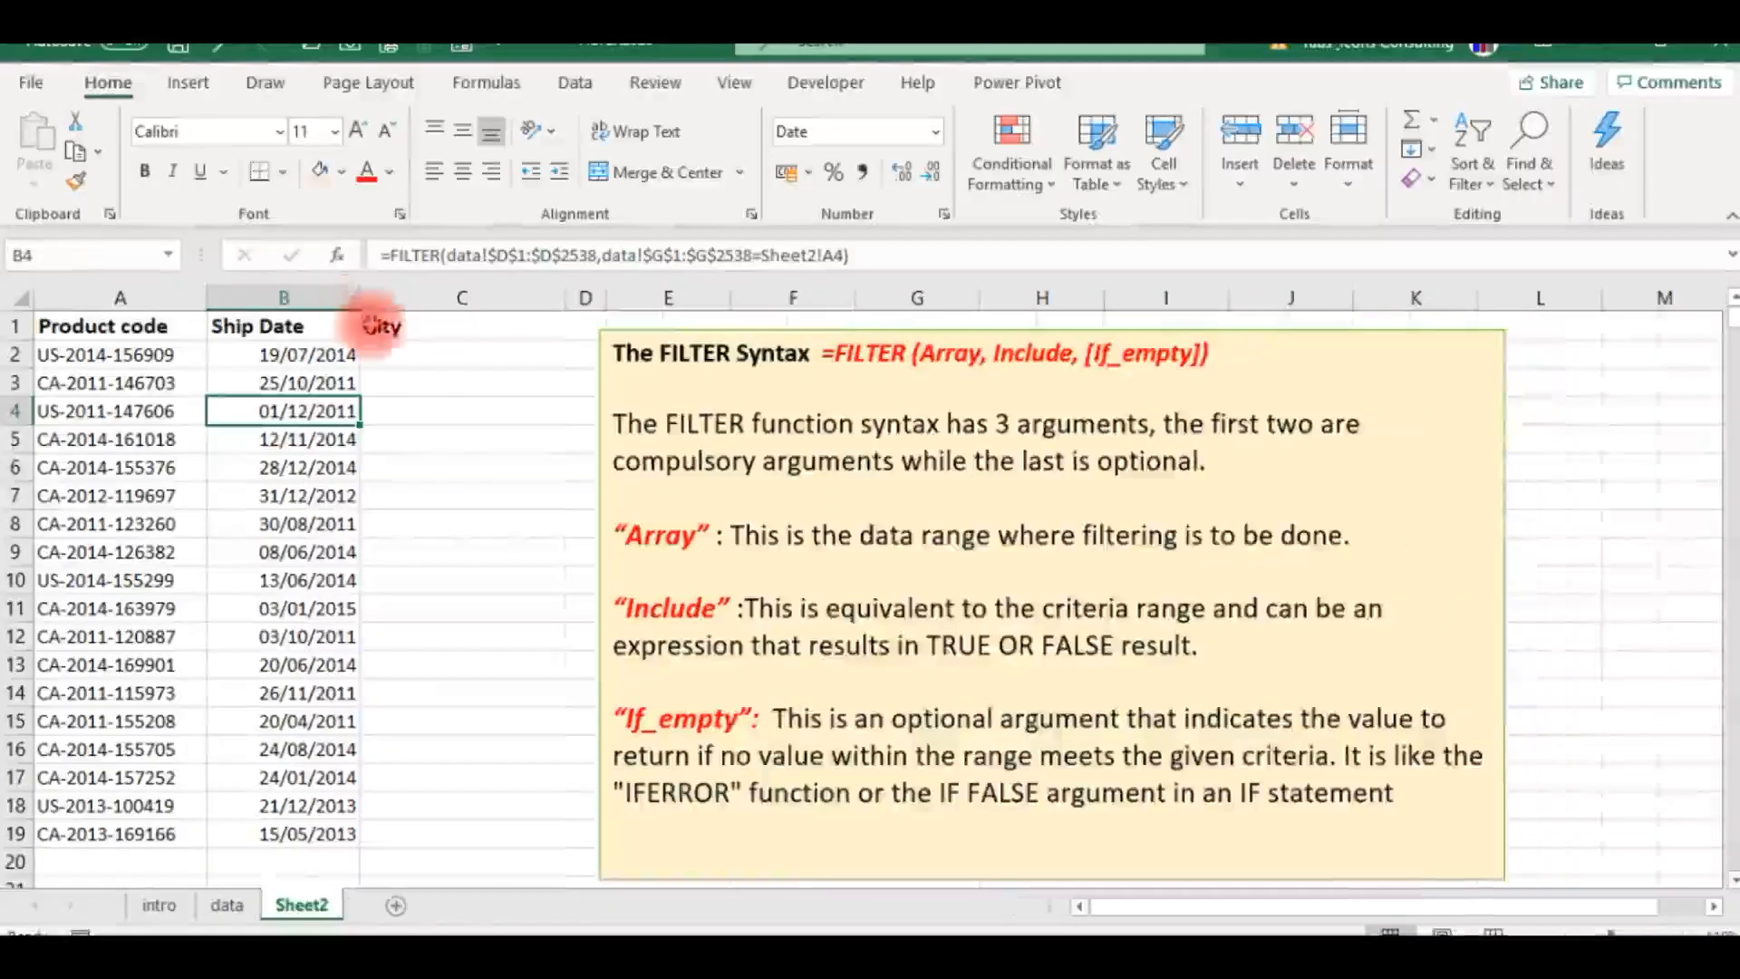
Step: In Sheet2 cell C2, begin a FILTER formula with the absolute City range data!$K$1:$K$2538 as its array argument
left_click(397, 349)
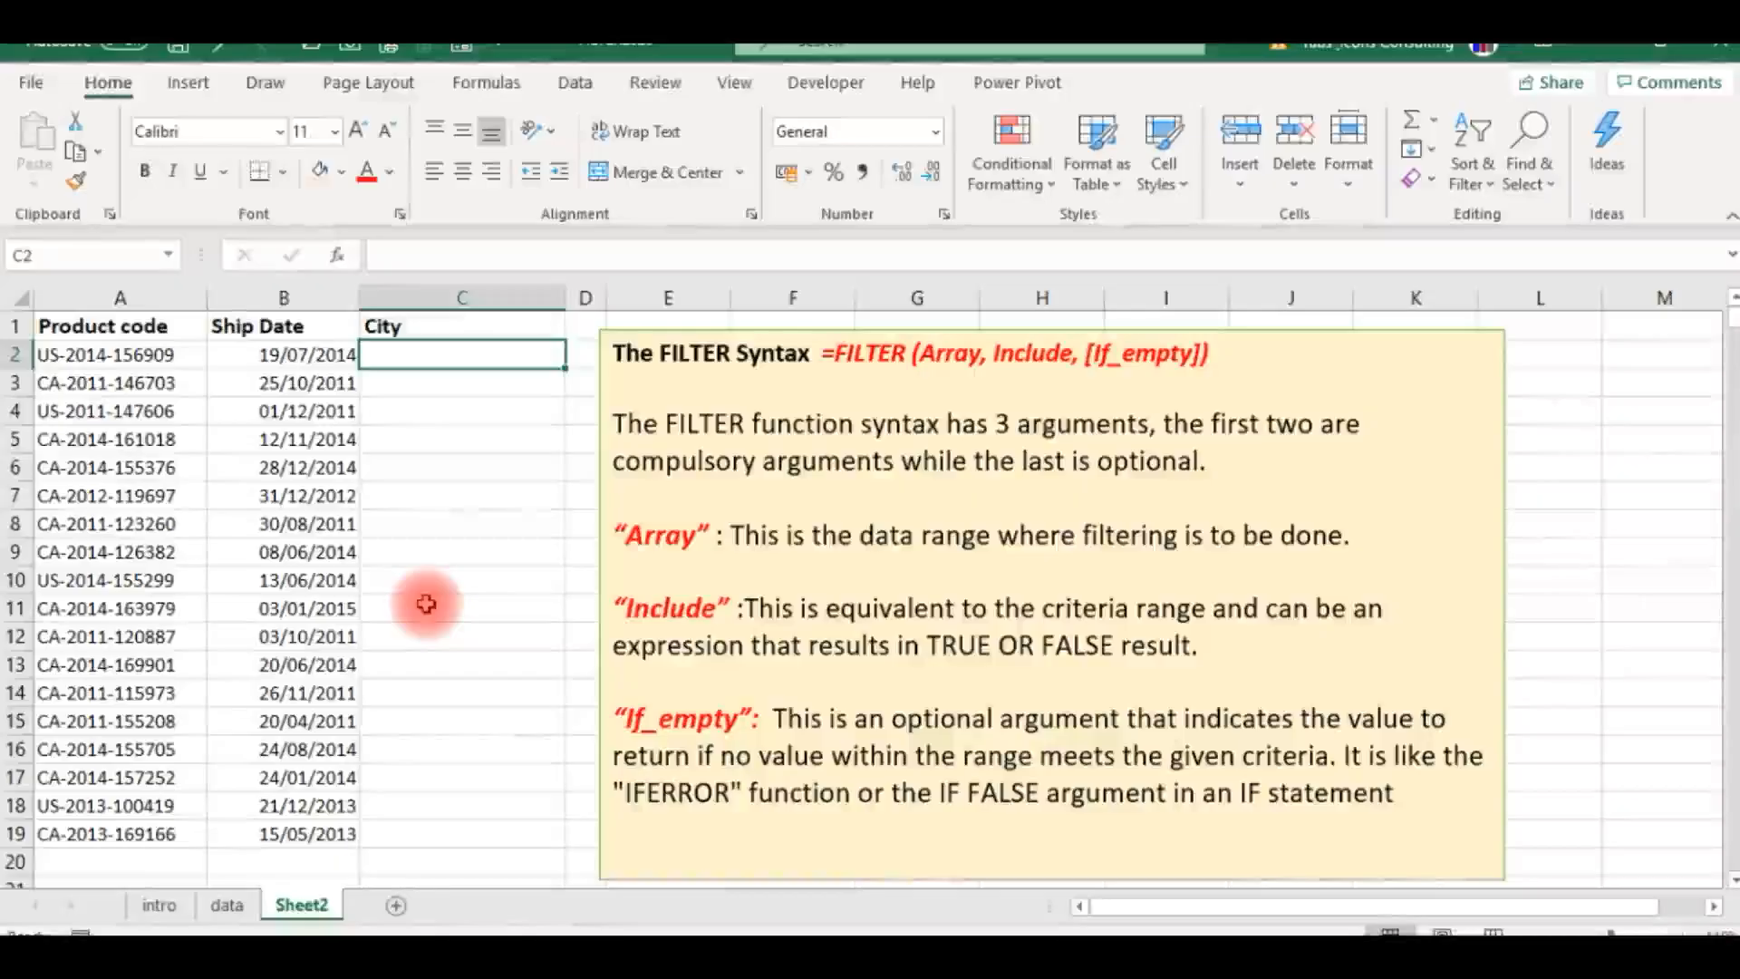
type("=fil")
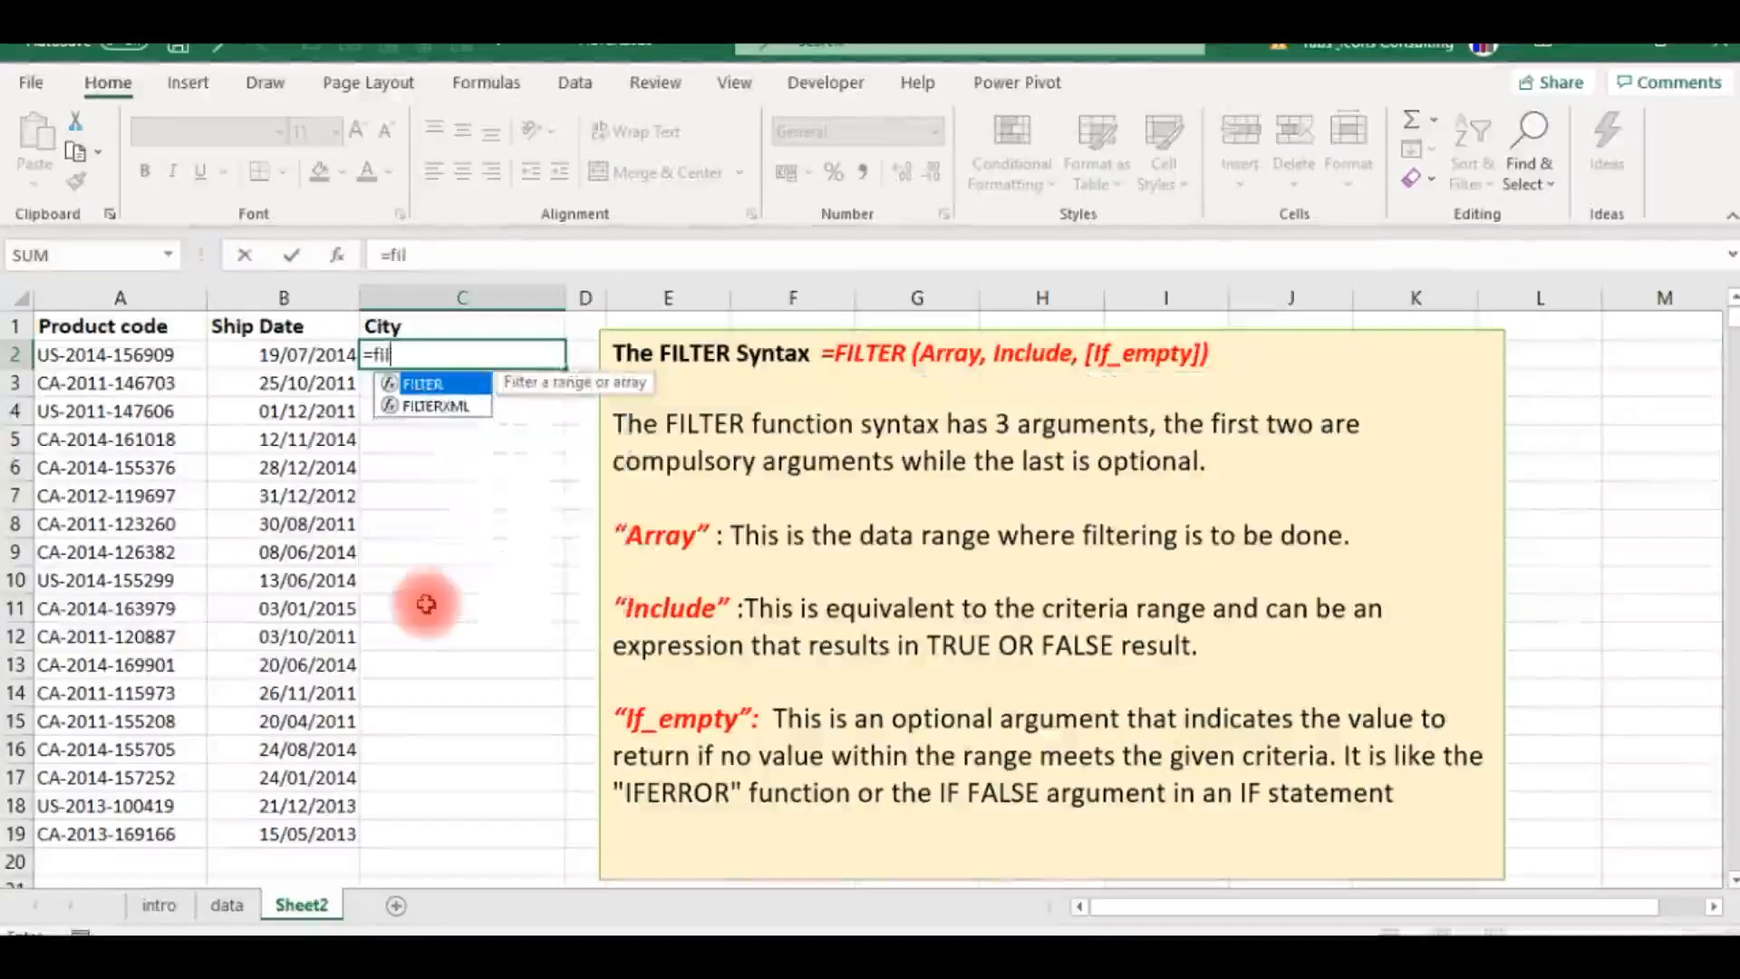
key("Tab")
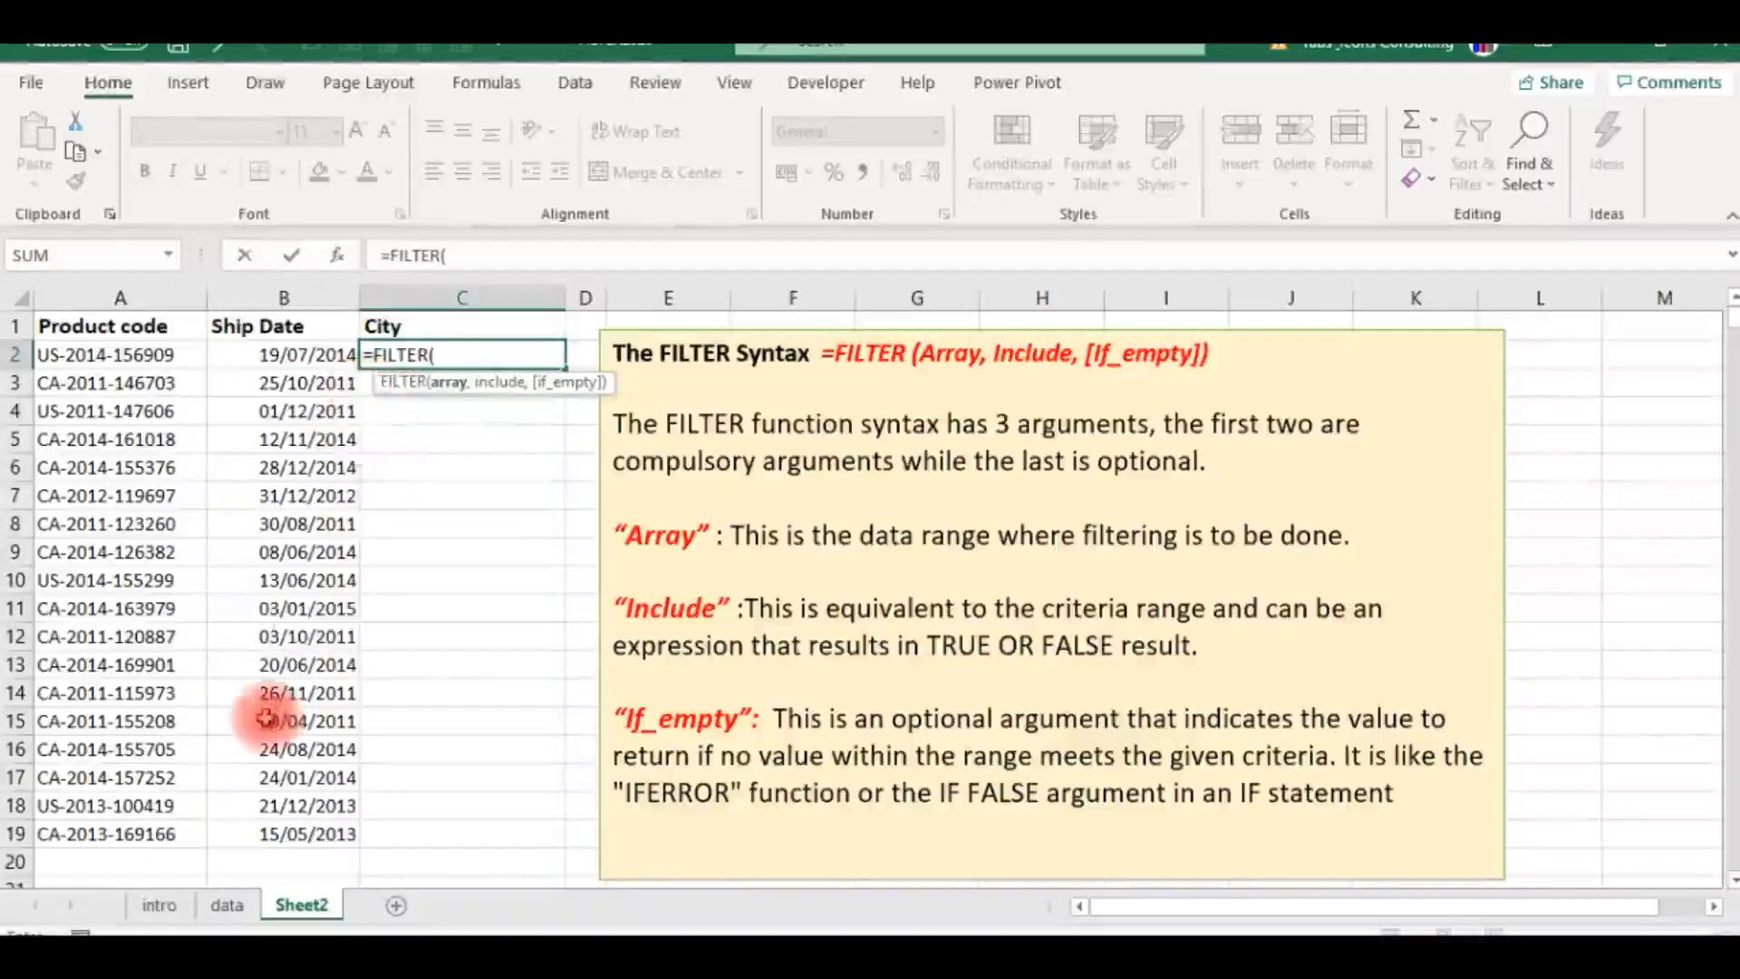
left_click(227, 907)
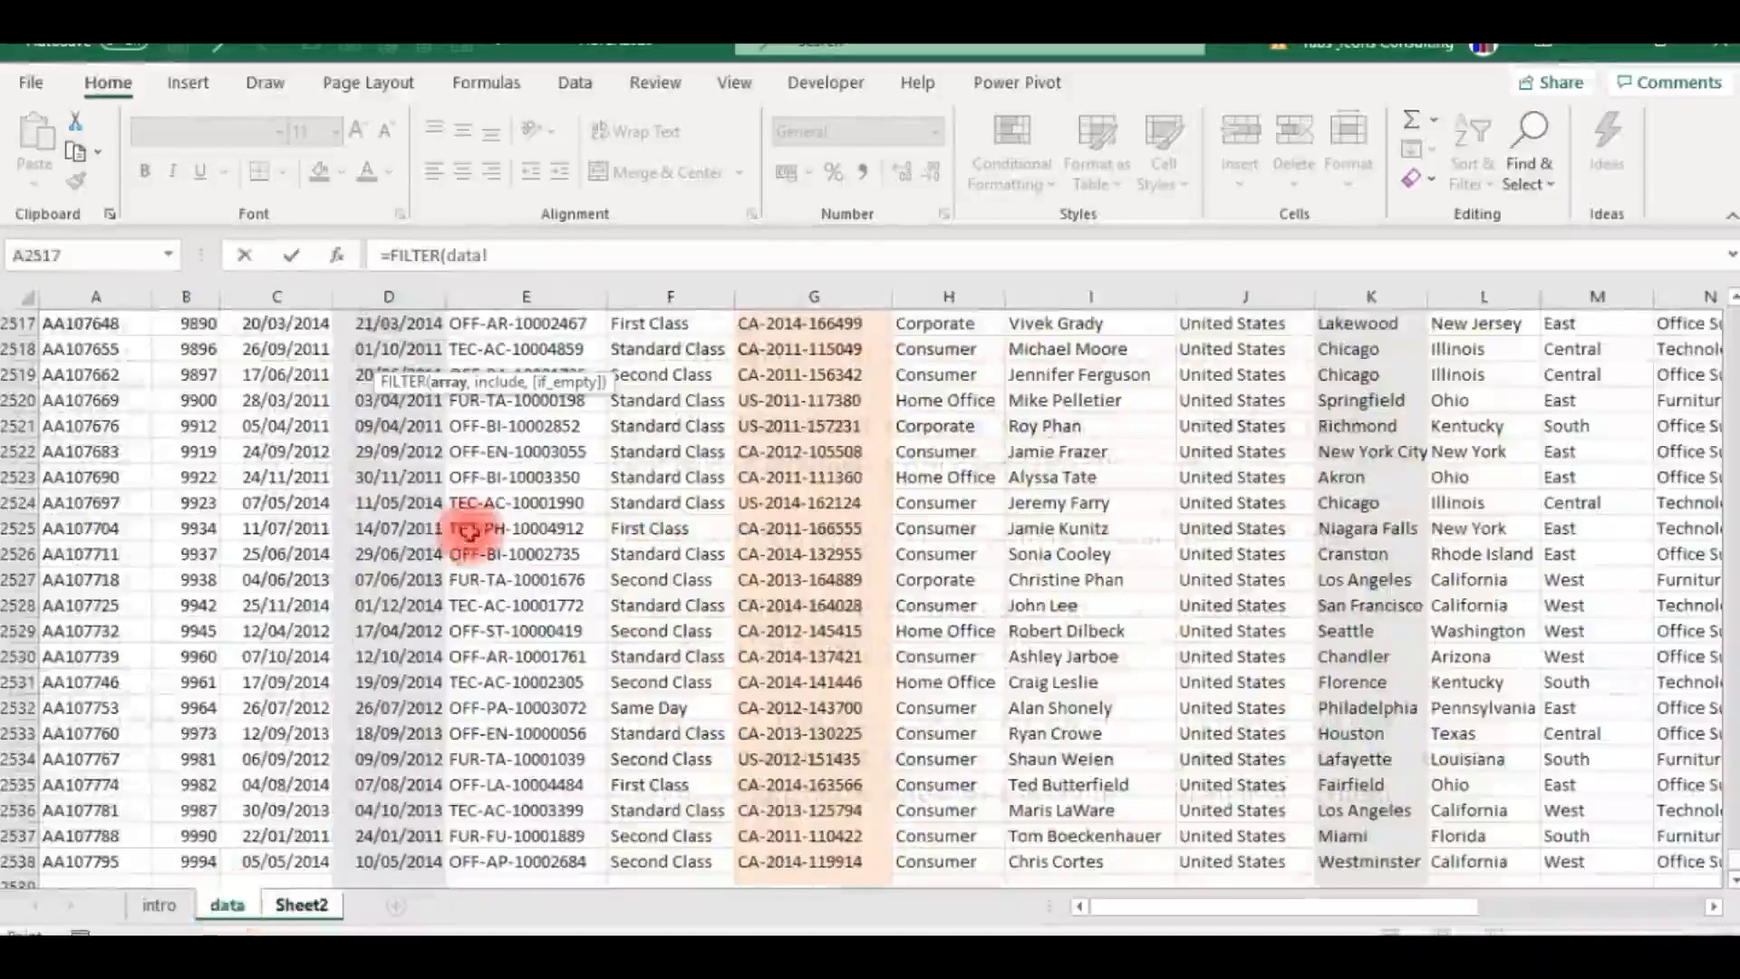
left_click(666, 502)
key("ctrl+Up")
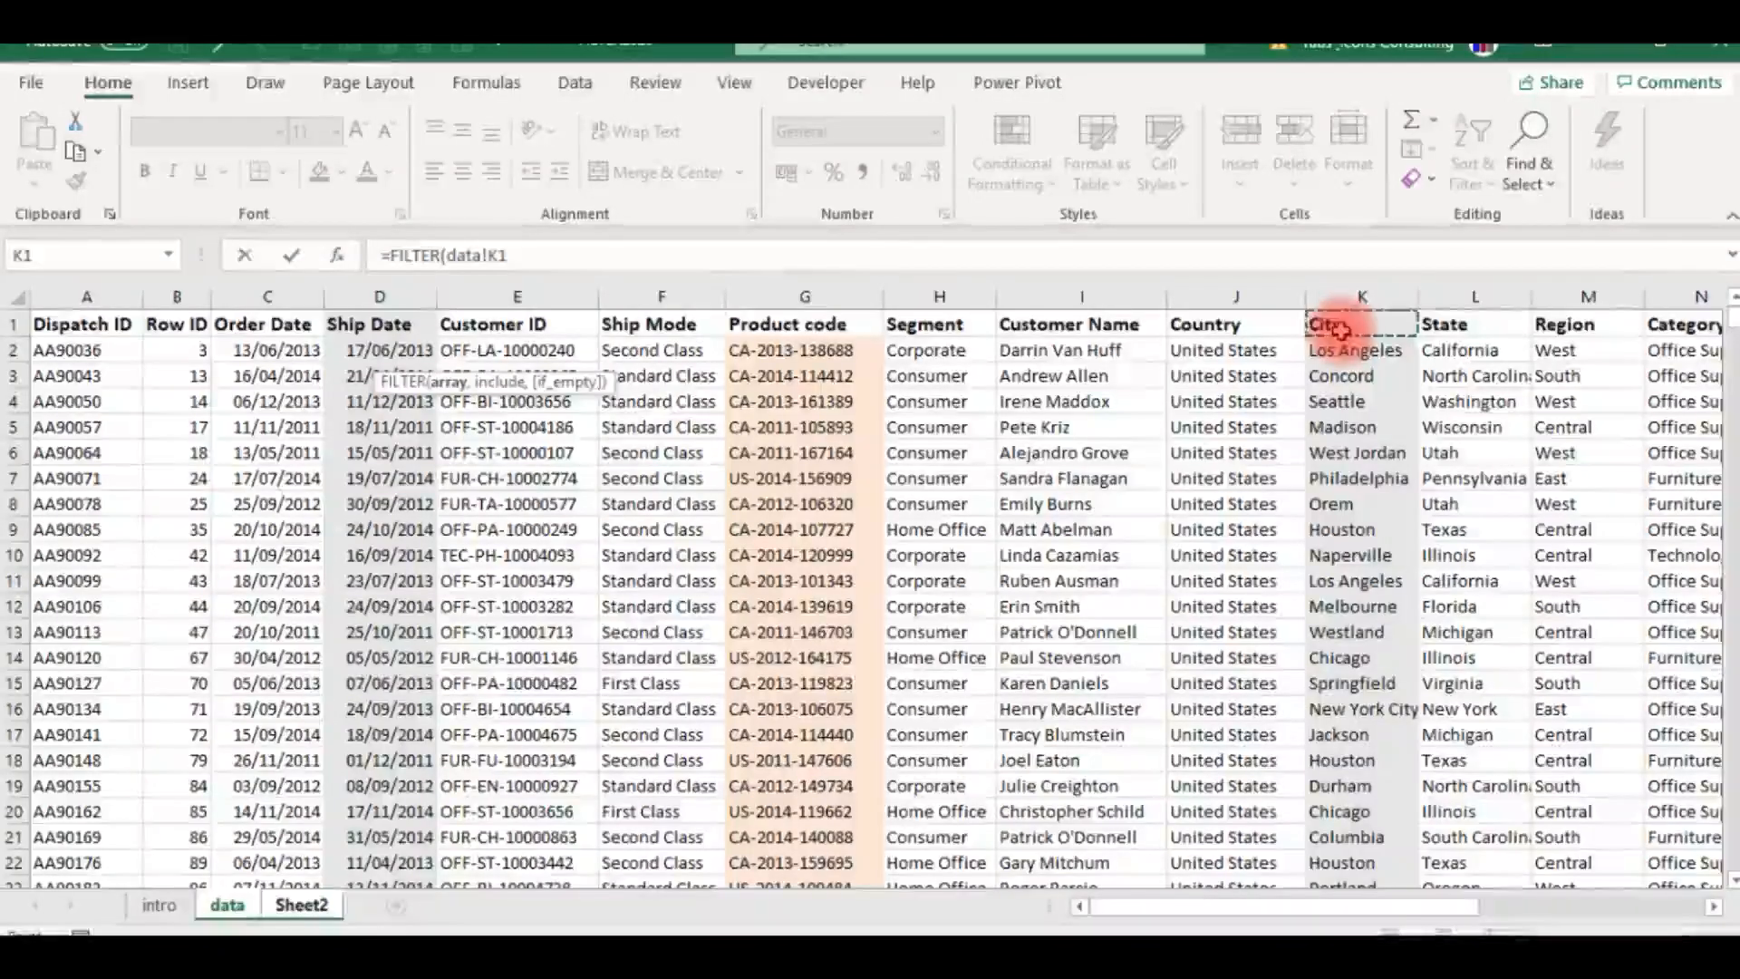
key("ctrl+shift+Down")
key("F4")
type(",")
Step: Set the City formula's include condition to data!$G$1:$G$2538=Sheet2!A2 and enter it in C2
left_click(789, 348)
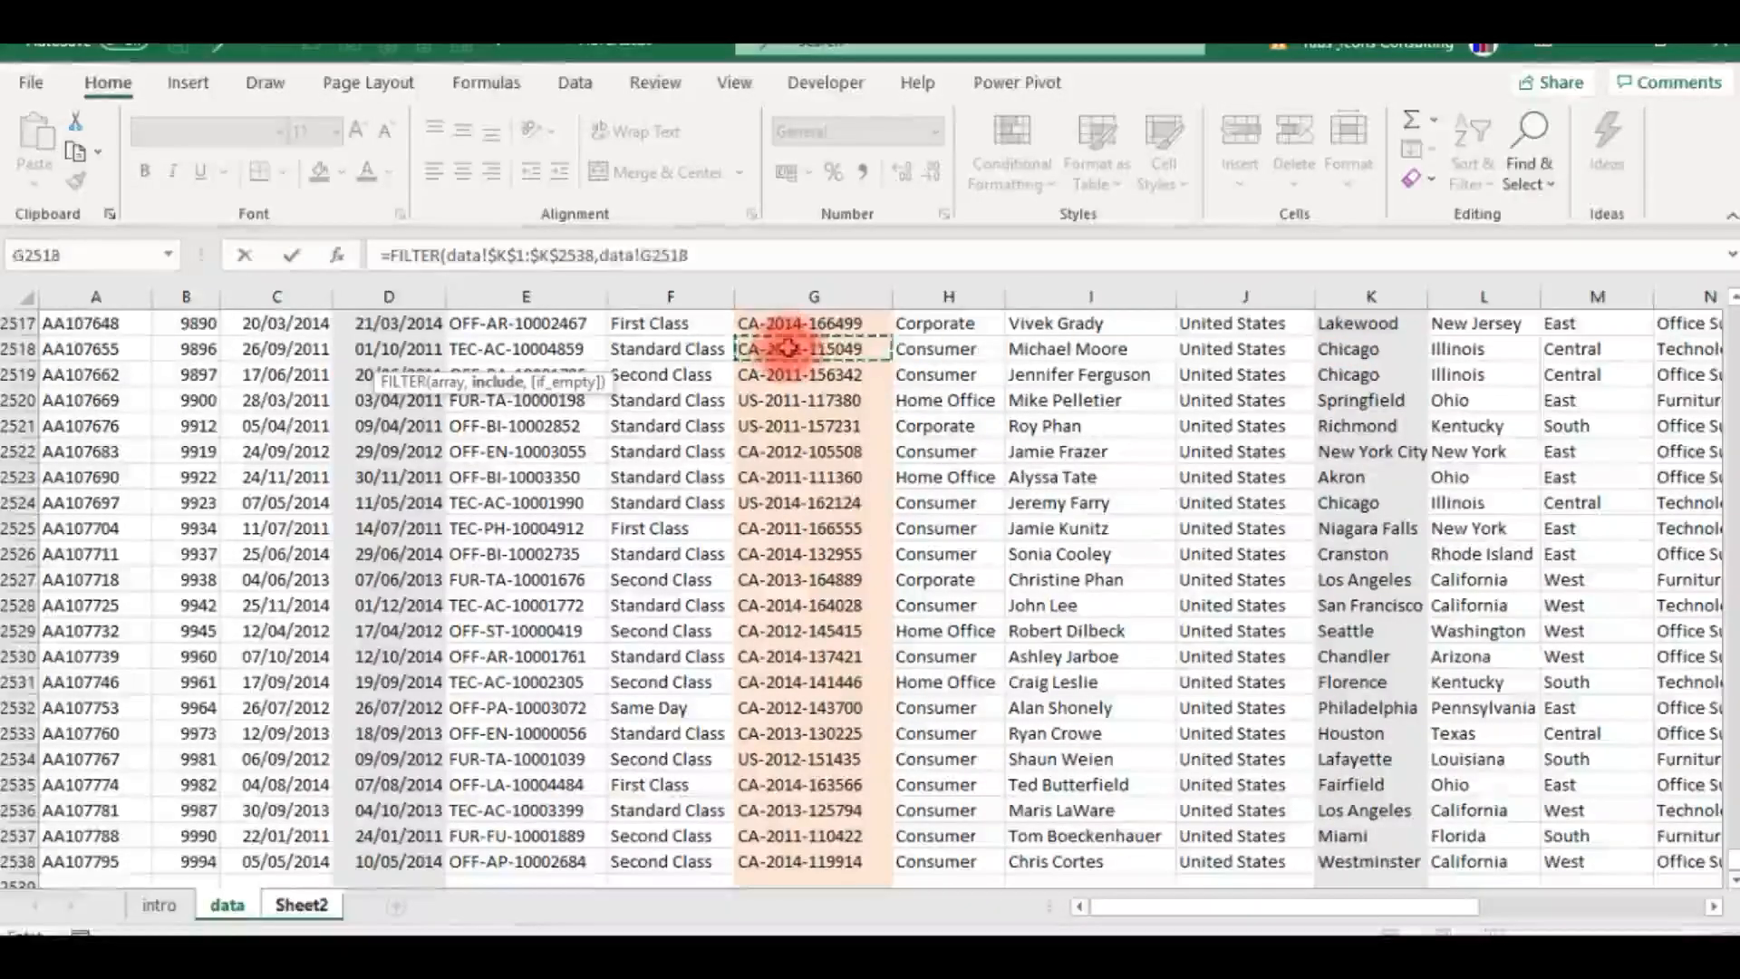
key("ctrl+Up")
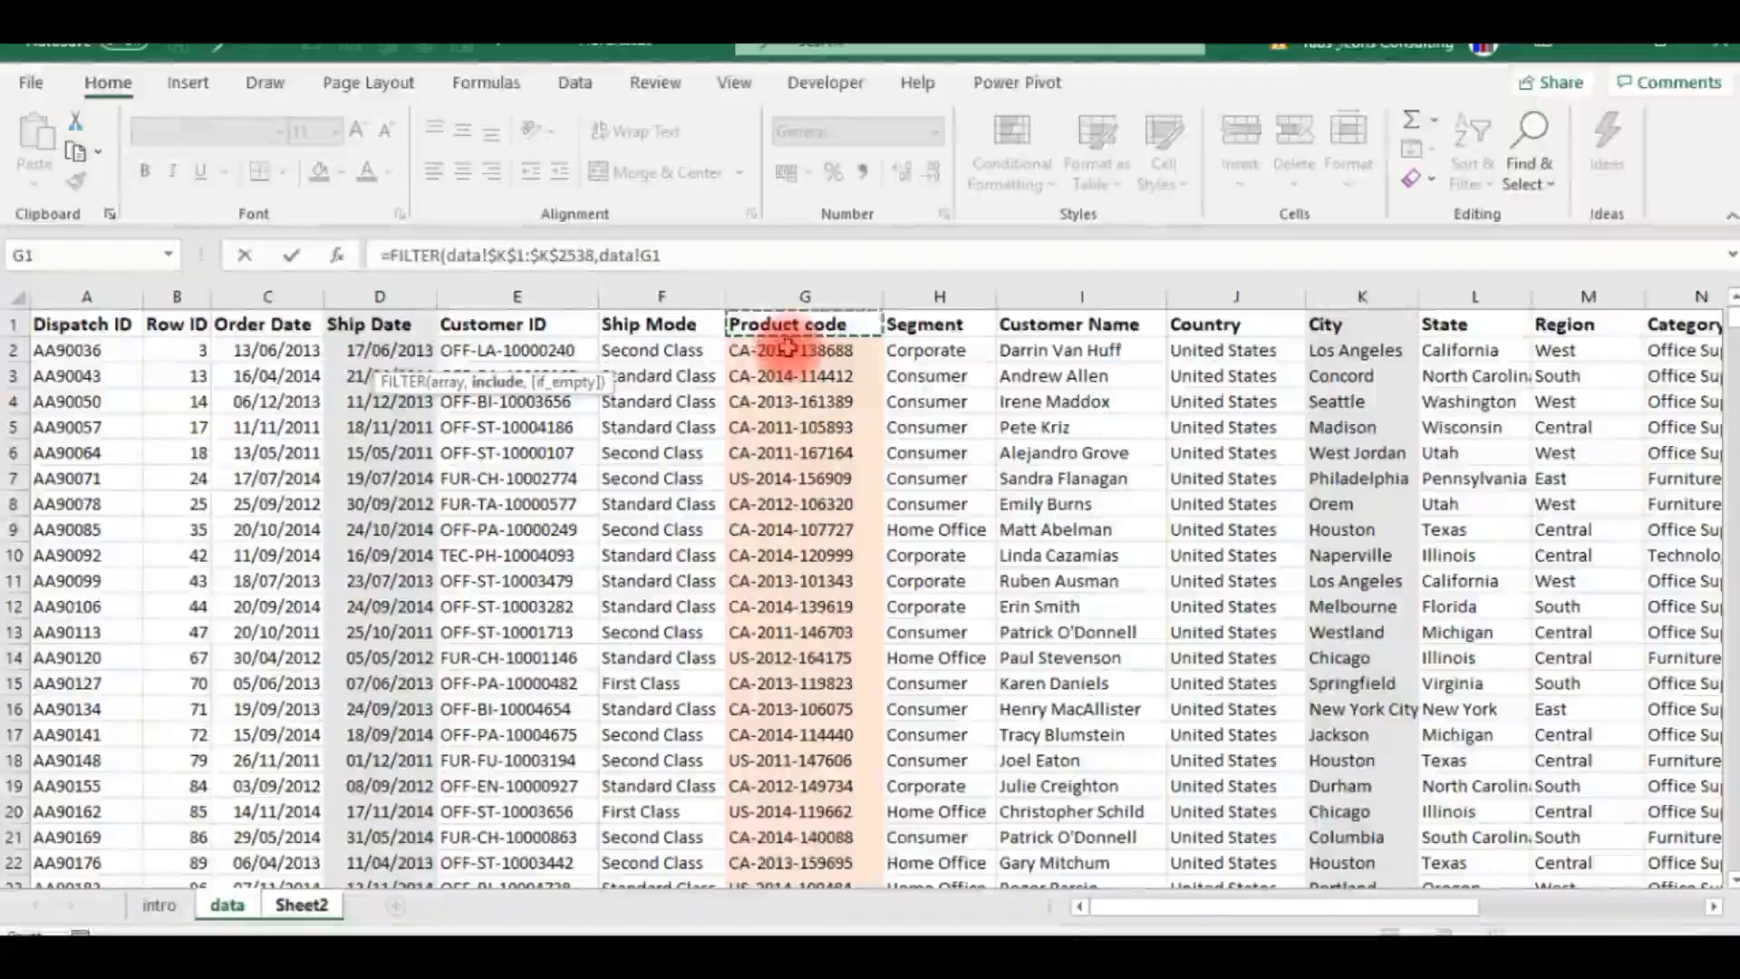
key("ctrl+shift+Down")
key("F4")
type("=")
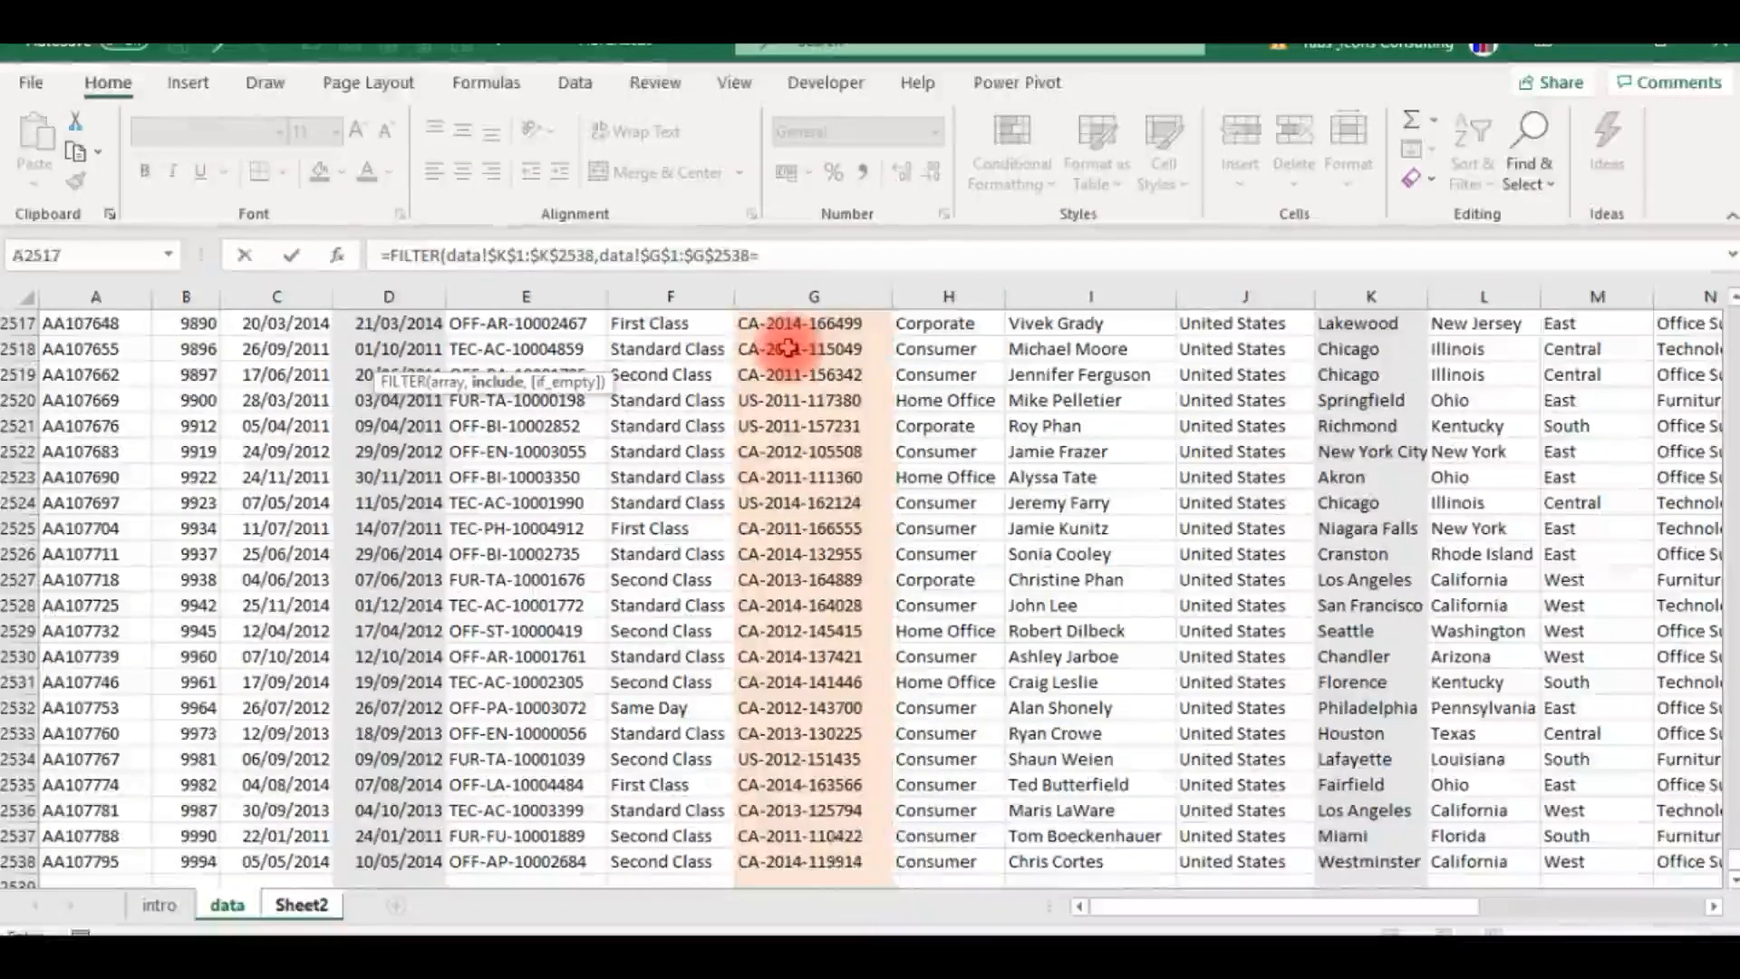
left_click(304, 904)
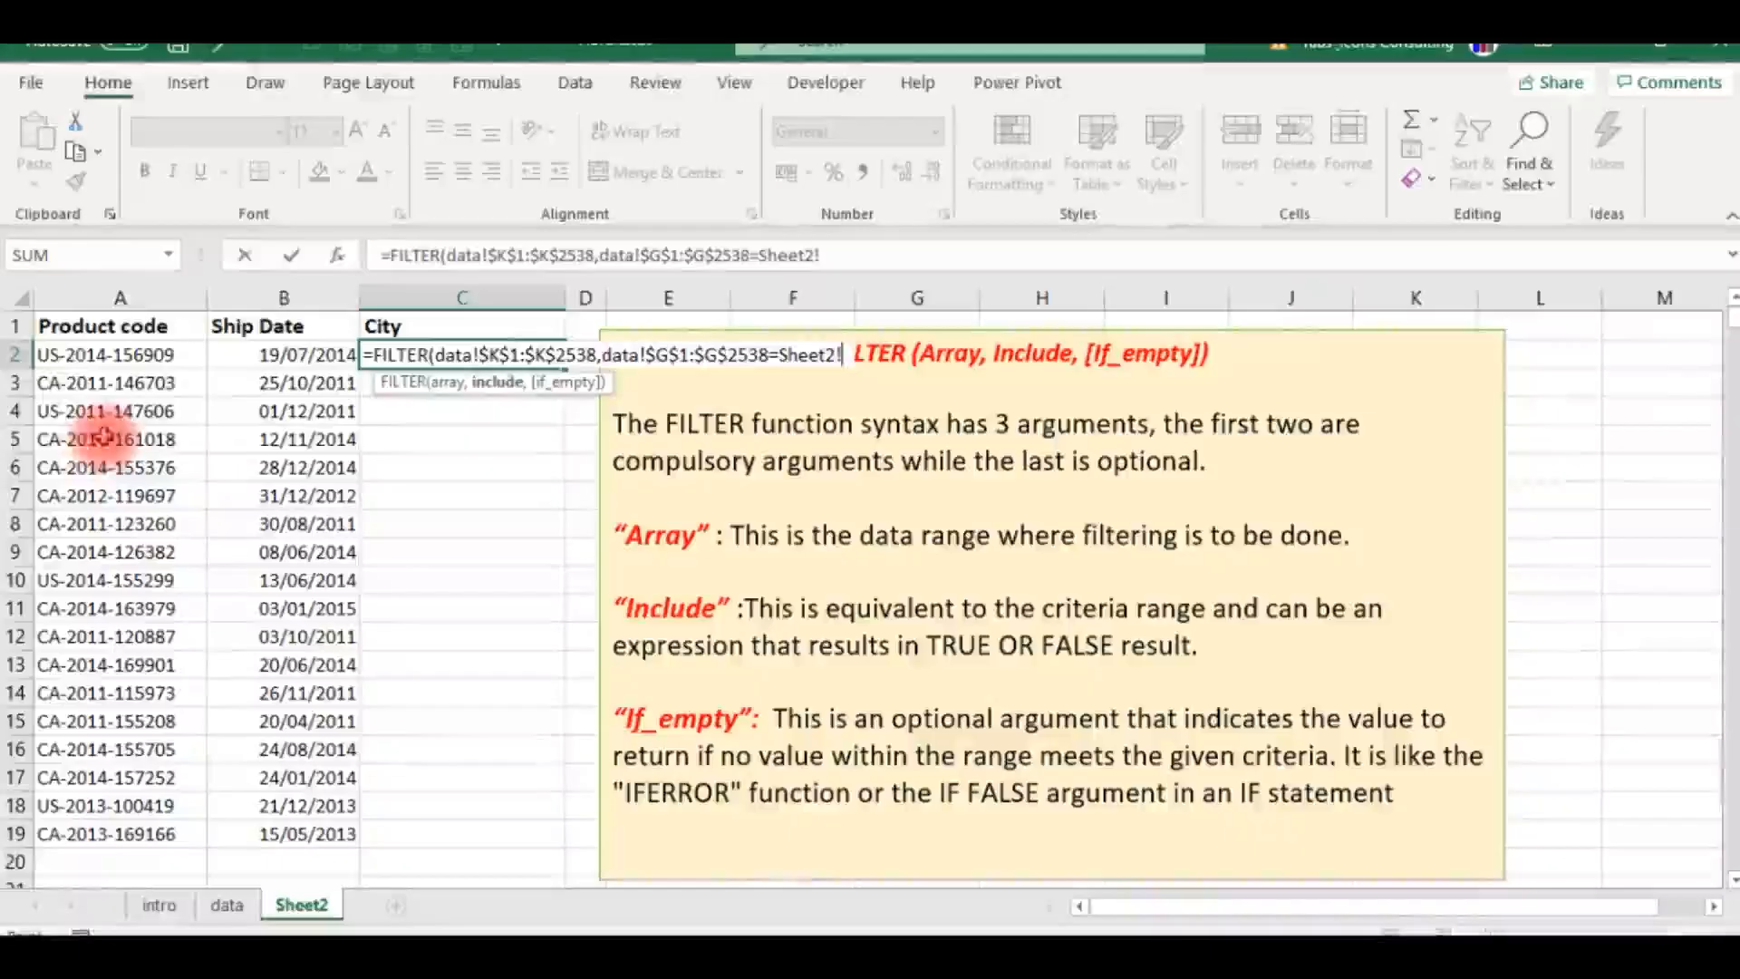
left_click(83, 354)
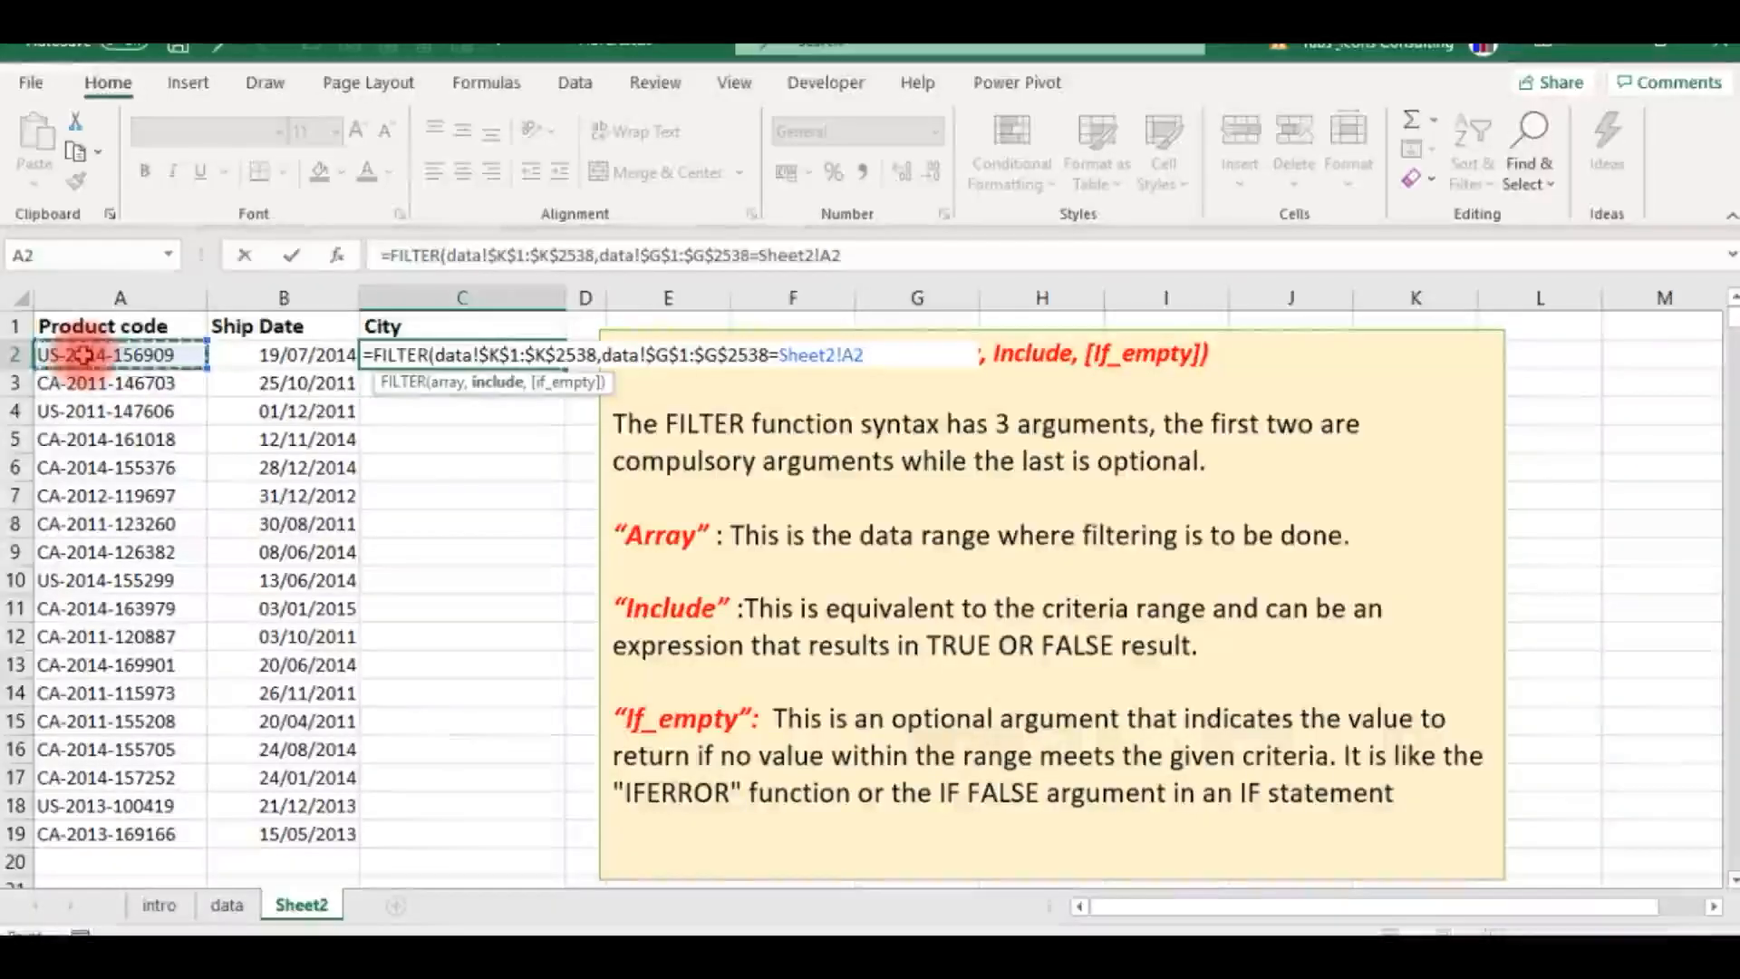
key("Return")
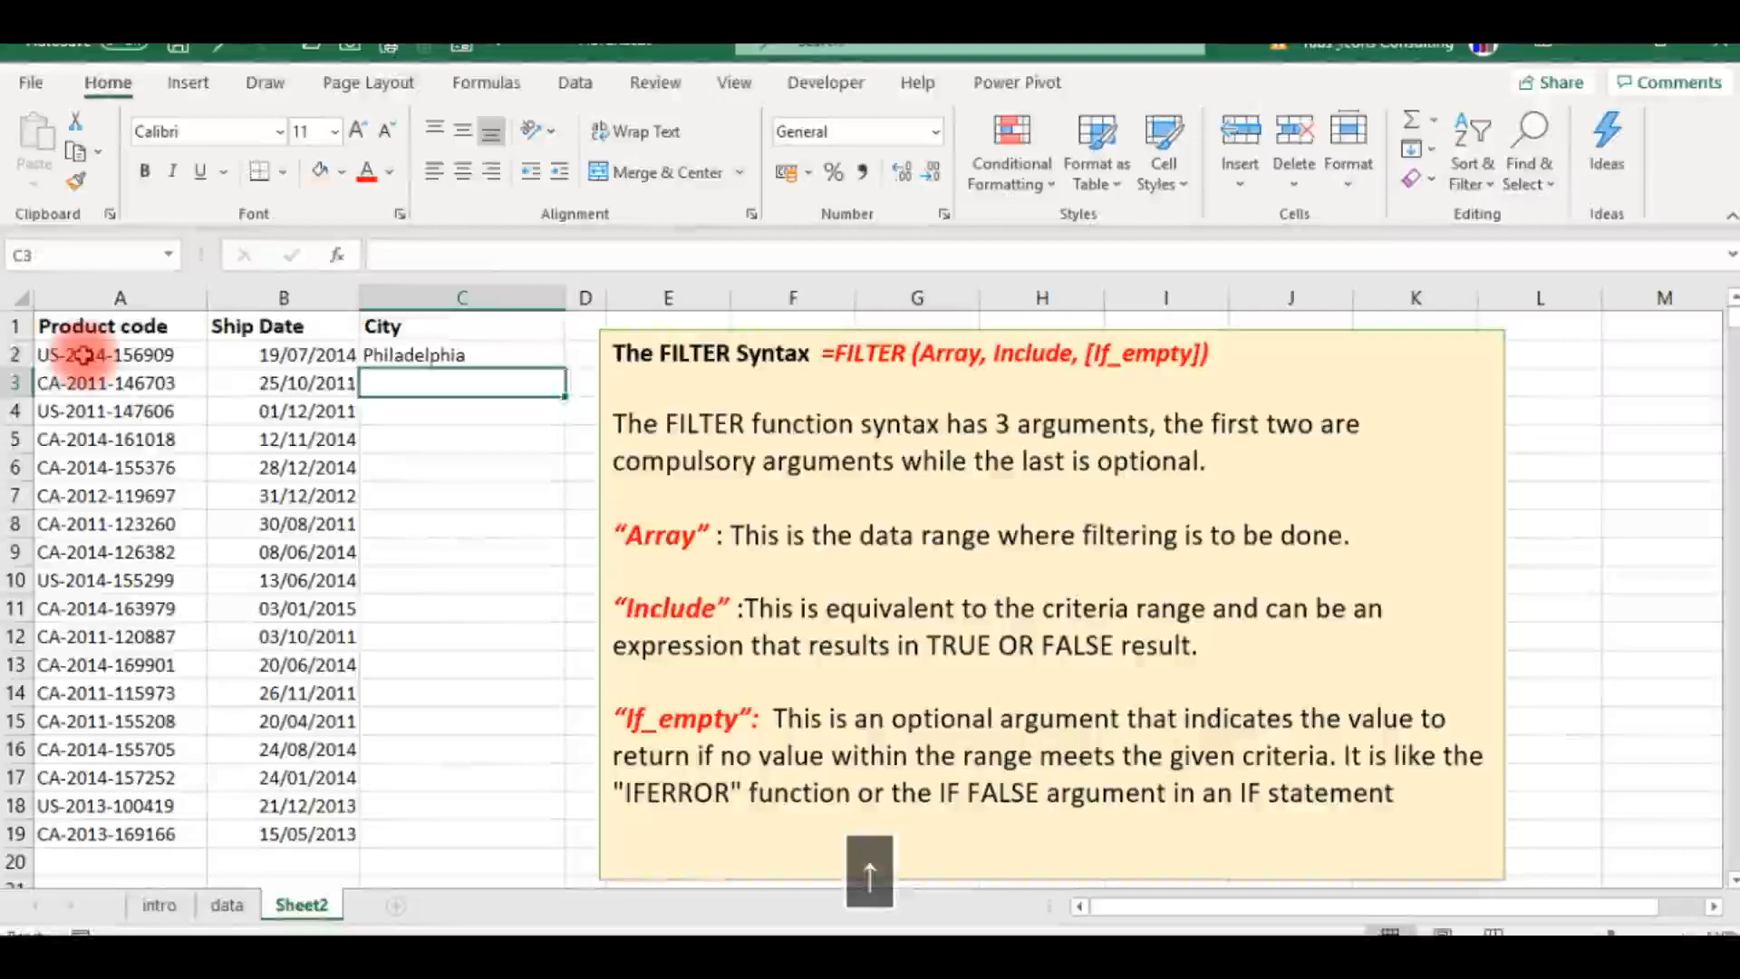
Step: Fill the City formula from C2 down through C19
key("Up")
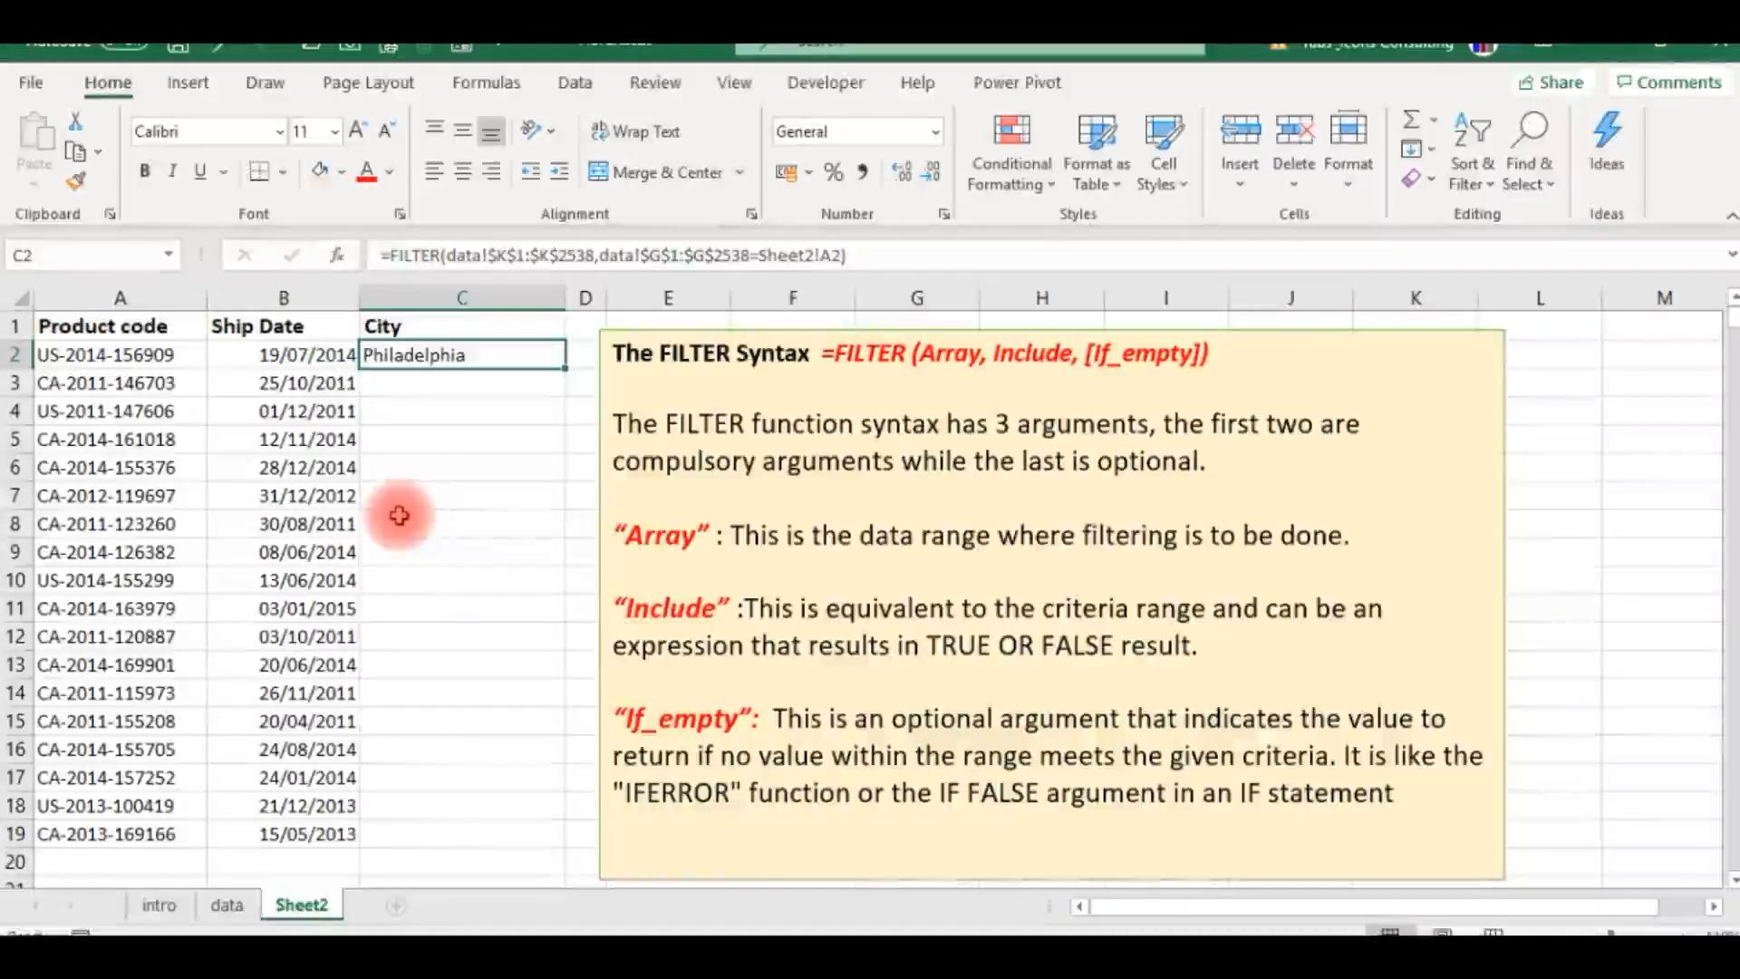
key("shift+Down")
key("shift+Down")
key("shift+Down")
key("shift+Down")
key("shift+Down")
key("shift+Down")
key("shift+Down")
key("shift+Down")
key("shift+Down")
key("shift+Down")
key("shift+Down")
key("shift+Down")
key("shift+Down")
key("shift+Down")
key("shift+Down")
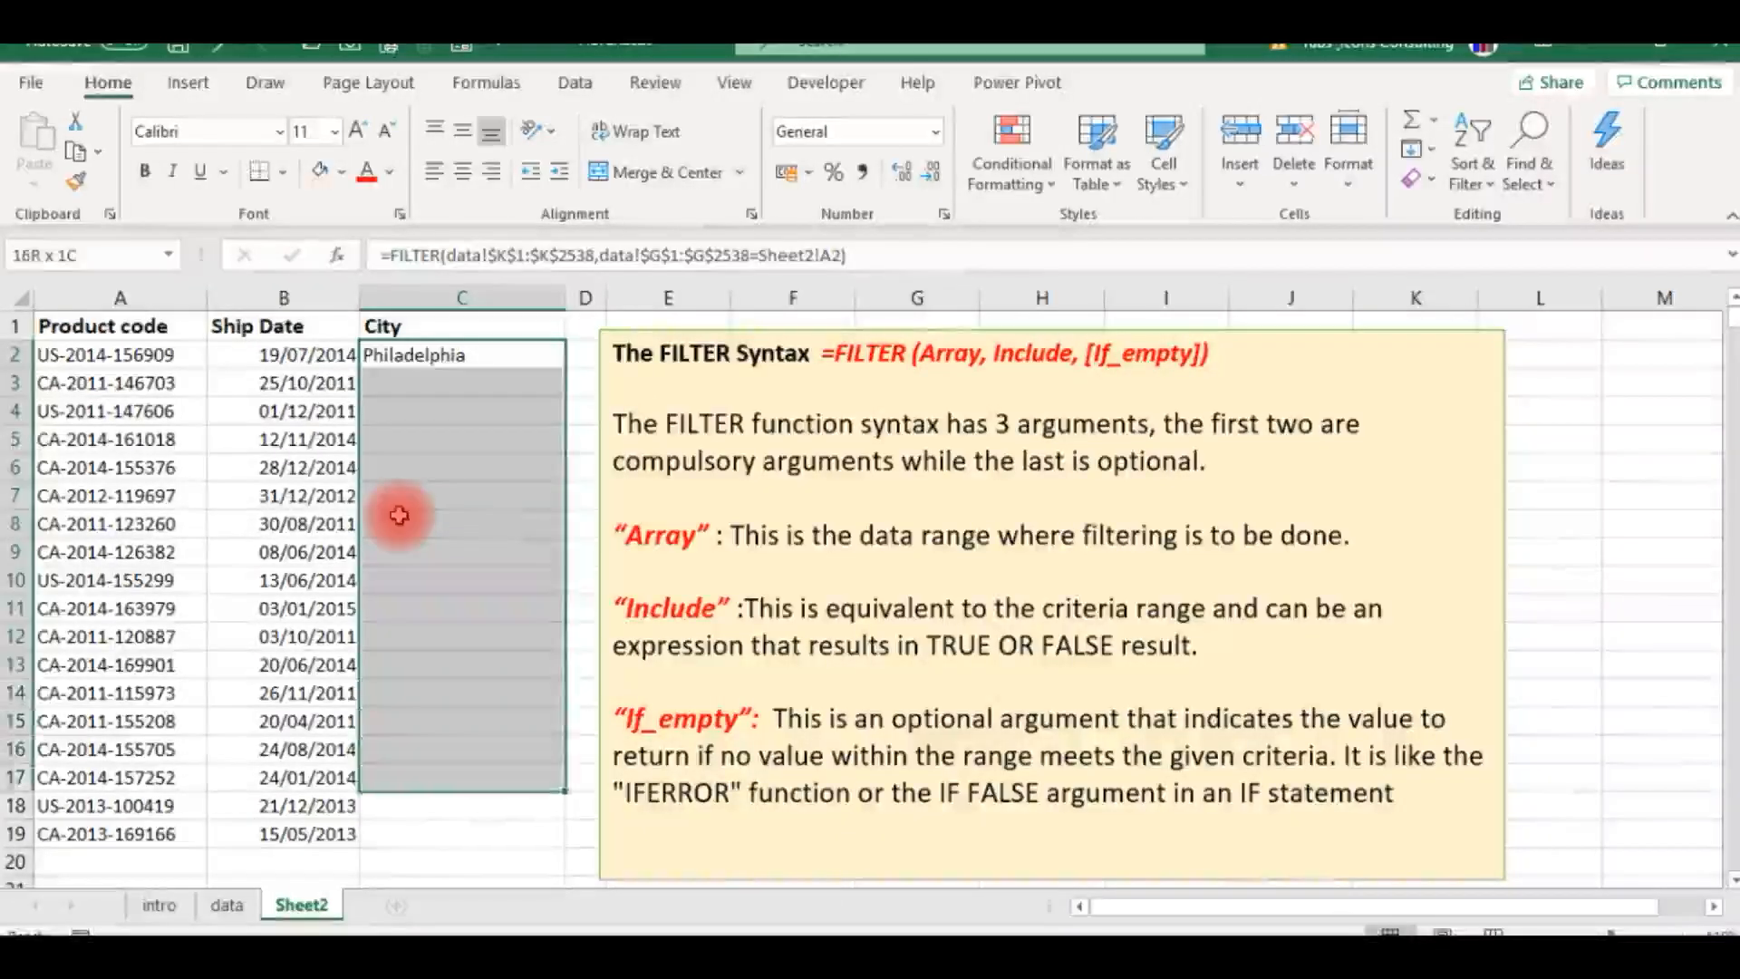
key("shift+Down")
key("shift+Down")
key("ctrl+d")
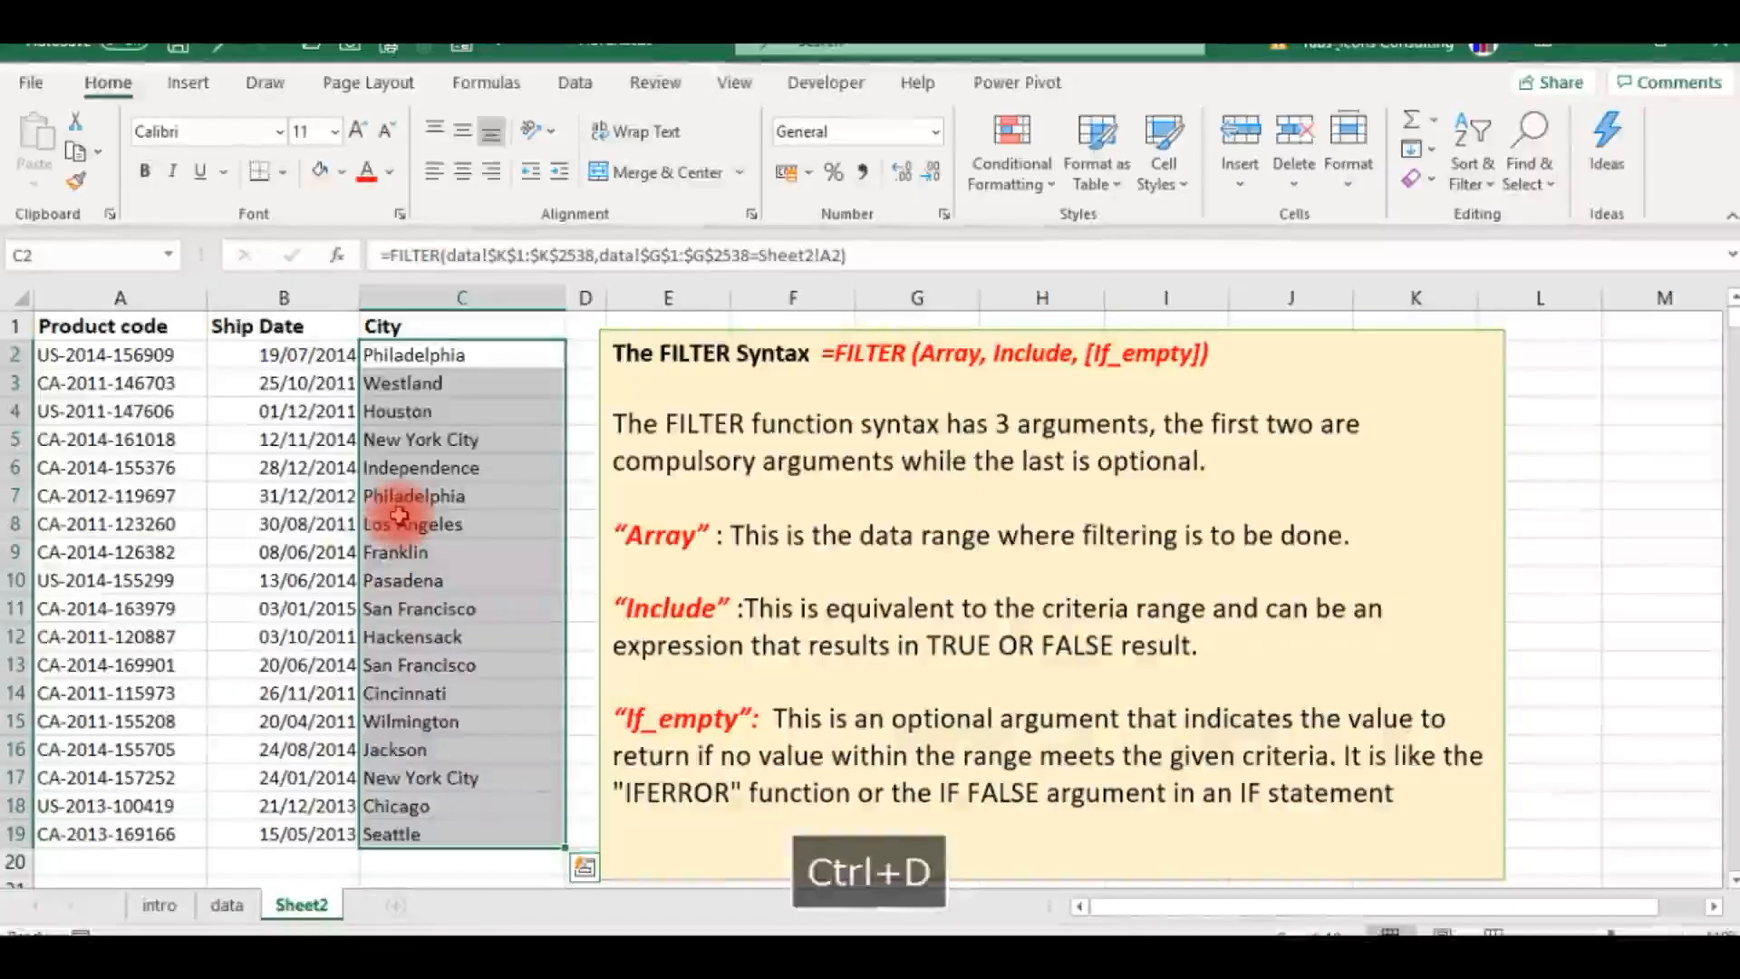
left_click(414, 497)
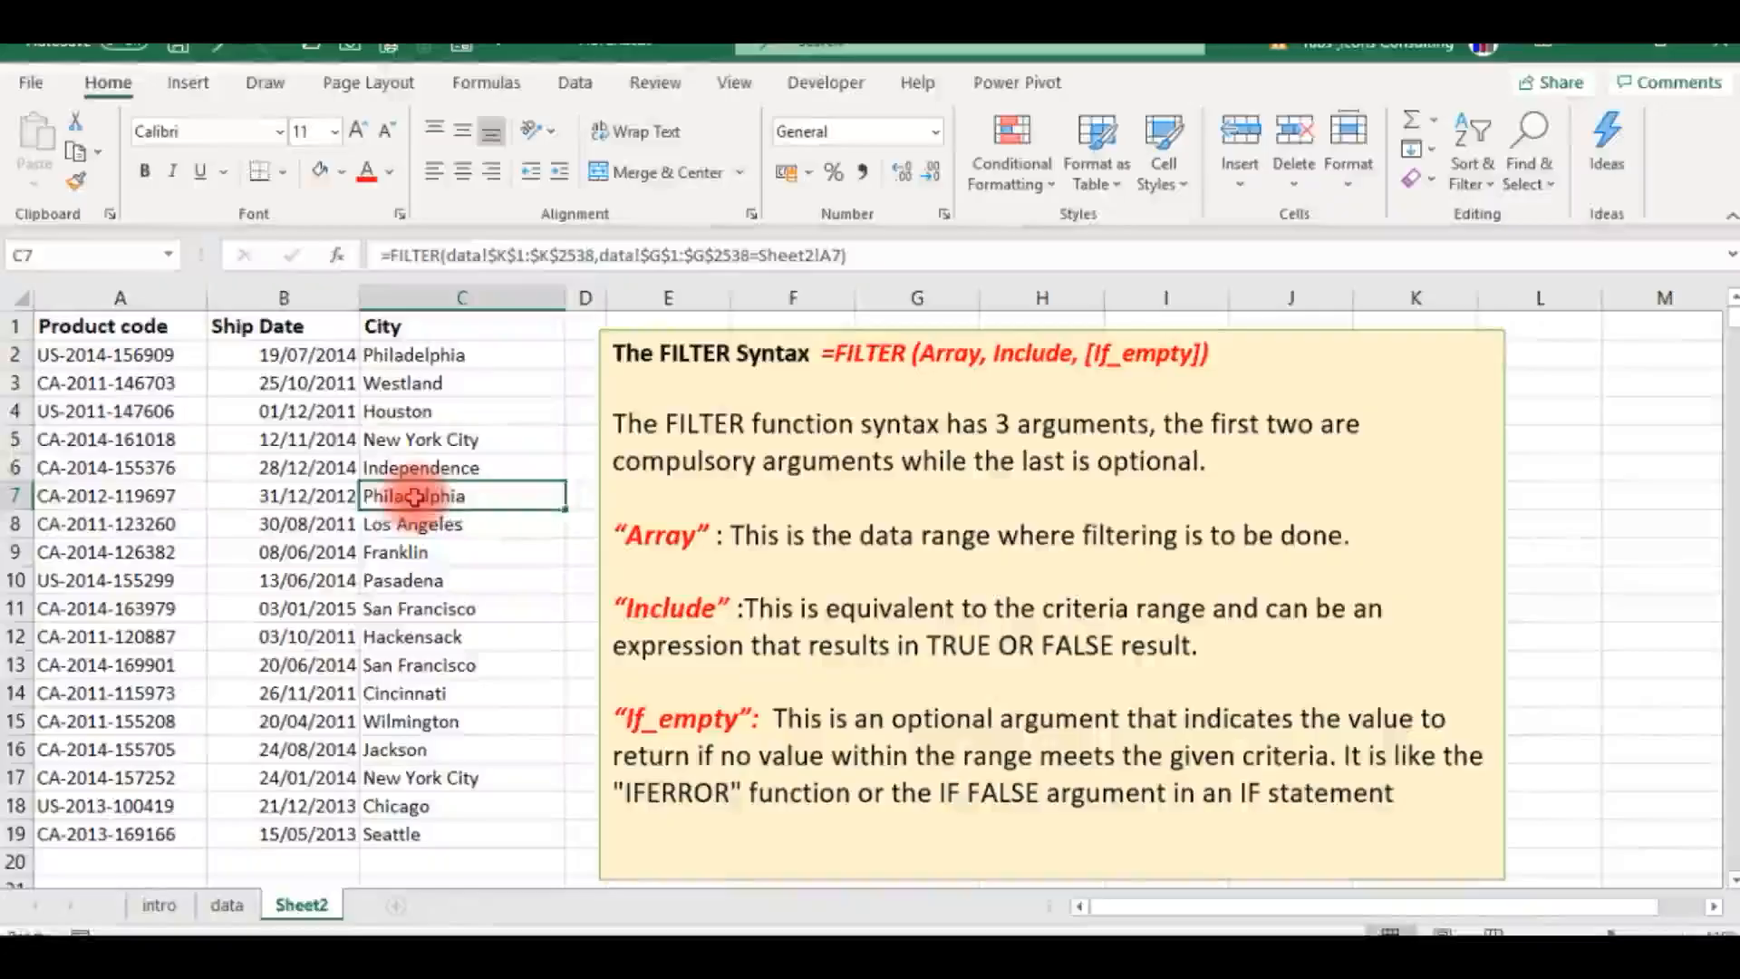
key("Up")
key("Up")
key("Up")
key("Up")
key("Up")
key("Left")
key("Left")
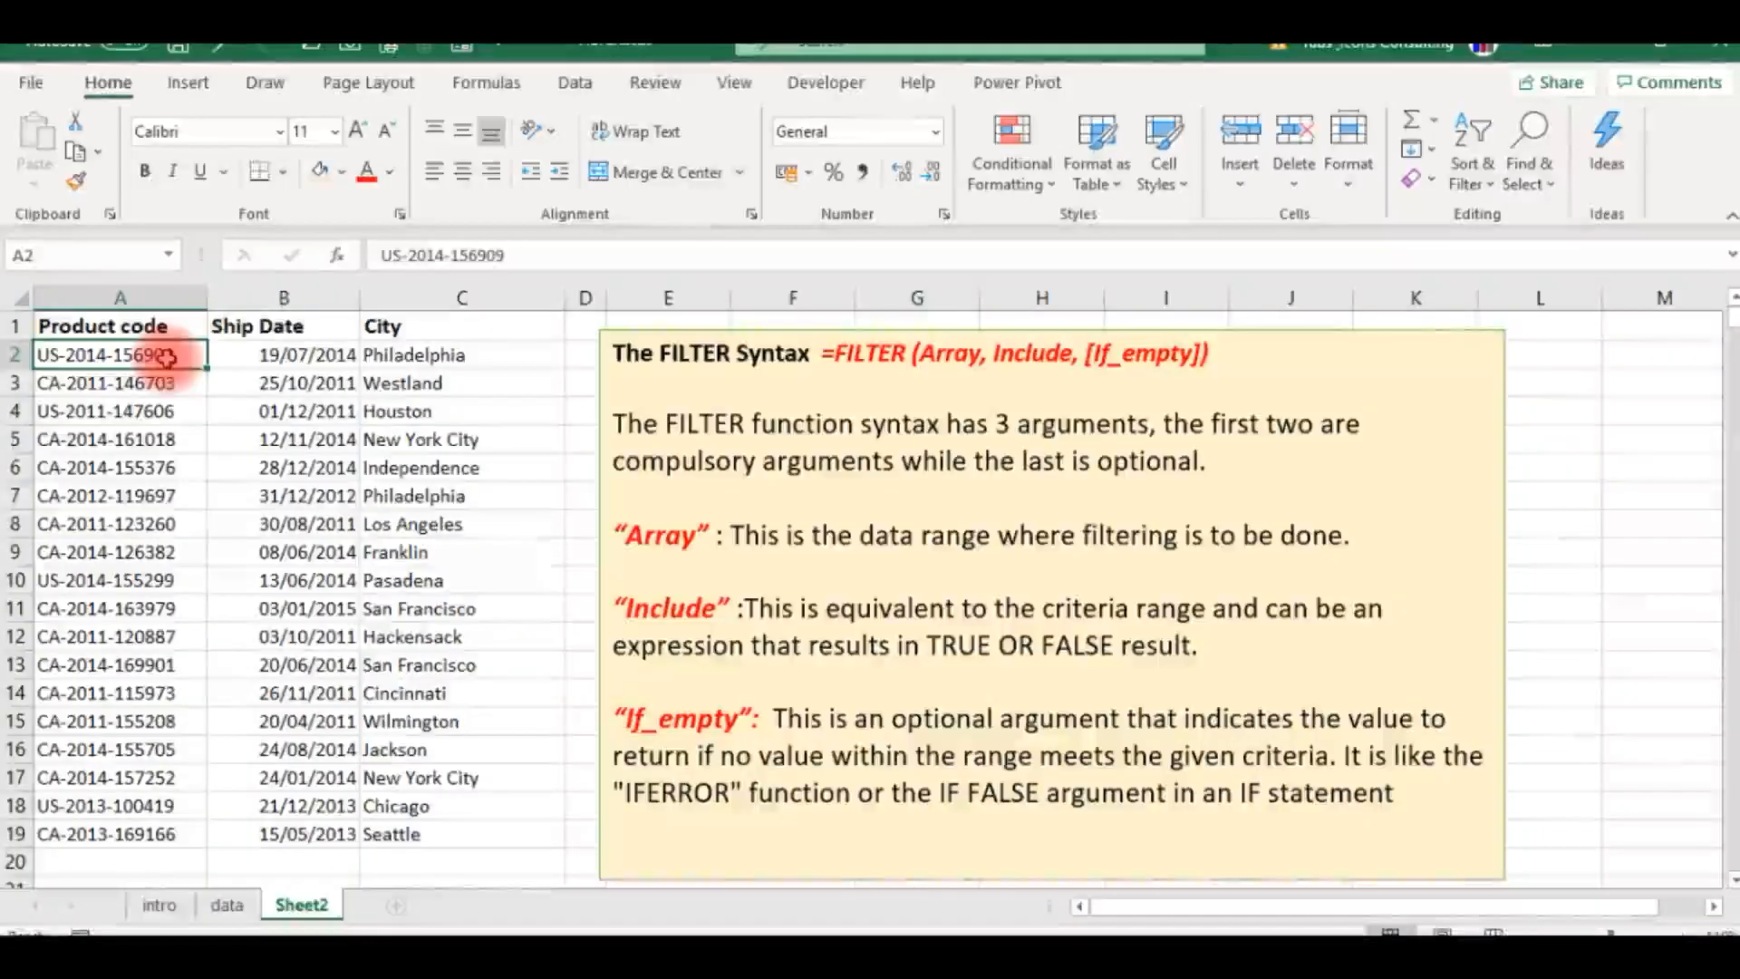
left_click(528, 256)
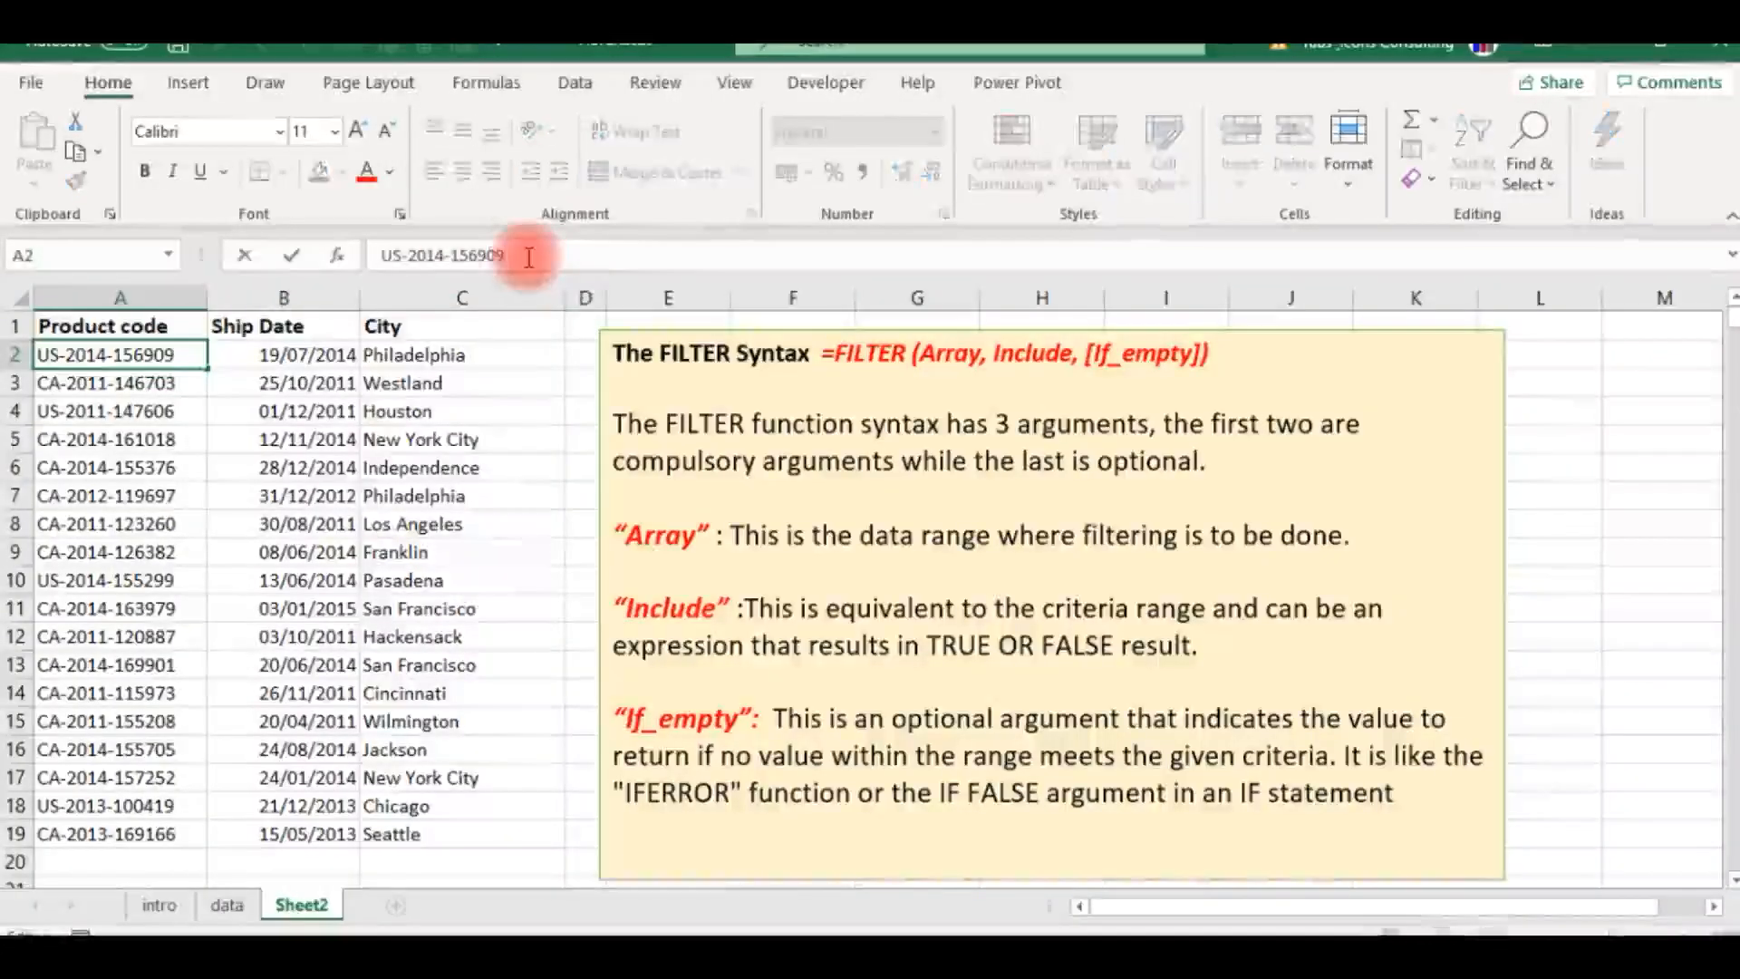
type("1")
key("Return")
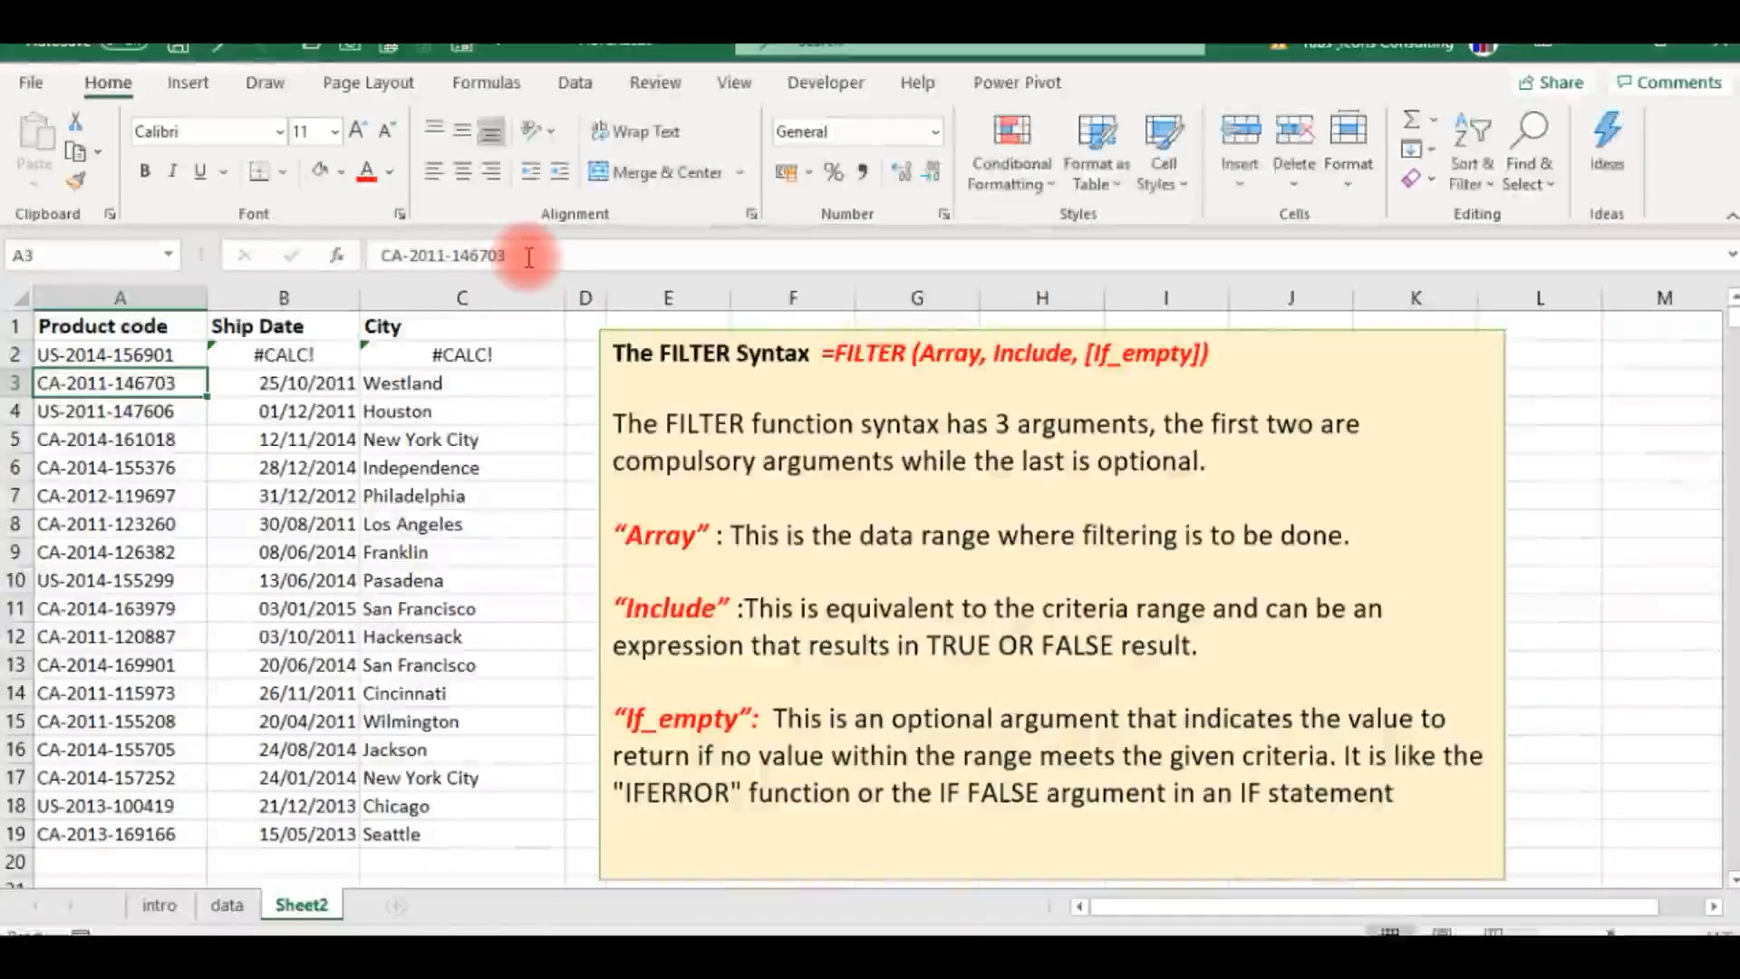
Step: Examine how the Ship Date and City formulas in row 2 respond to the altered product code in A2
key("Up")
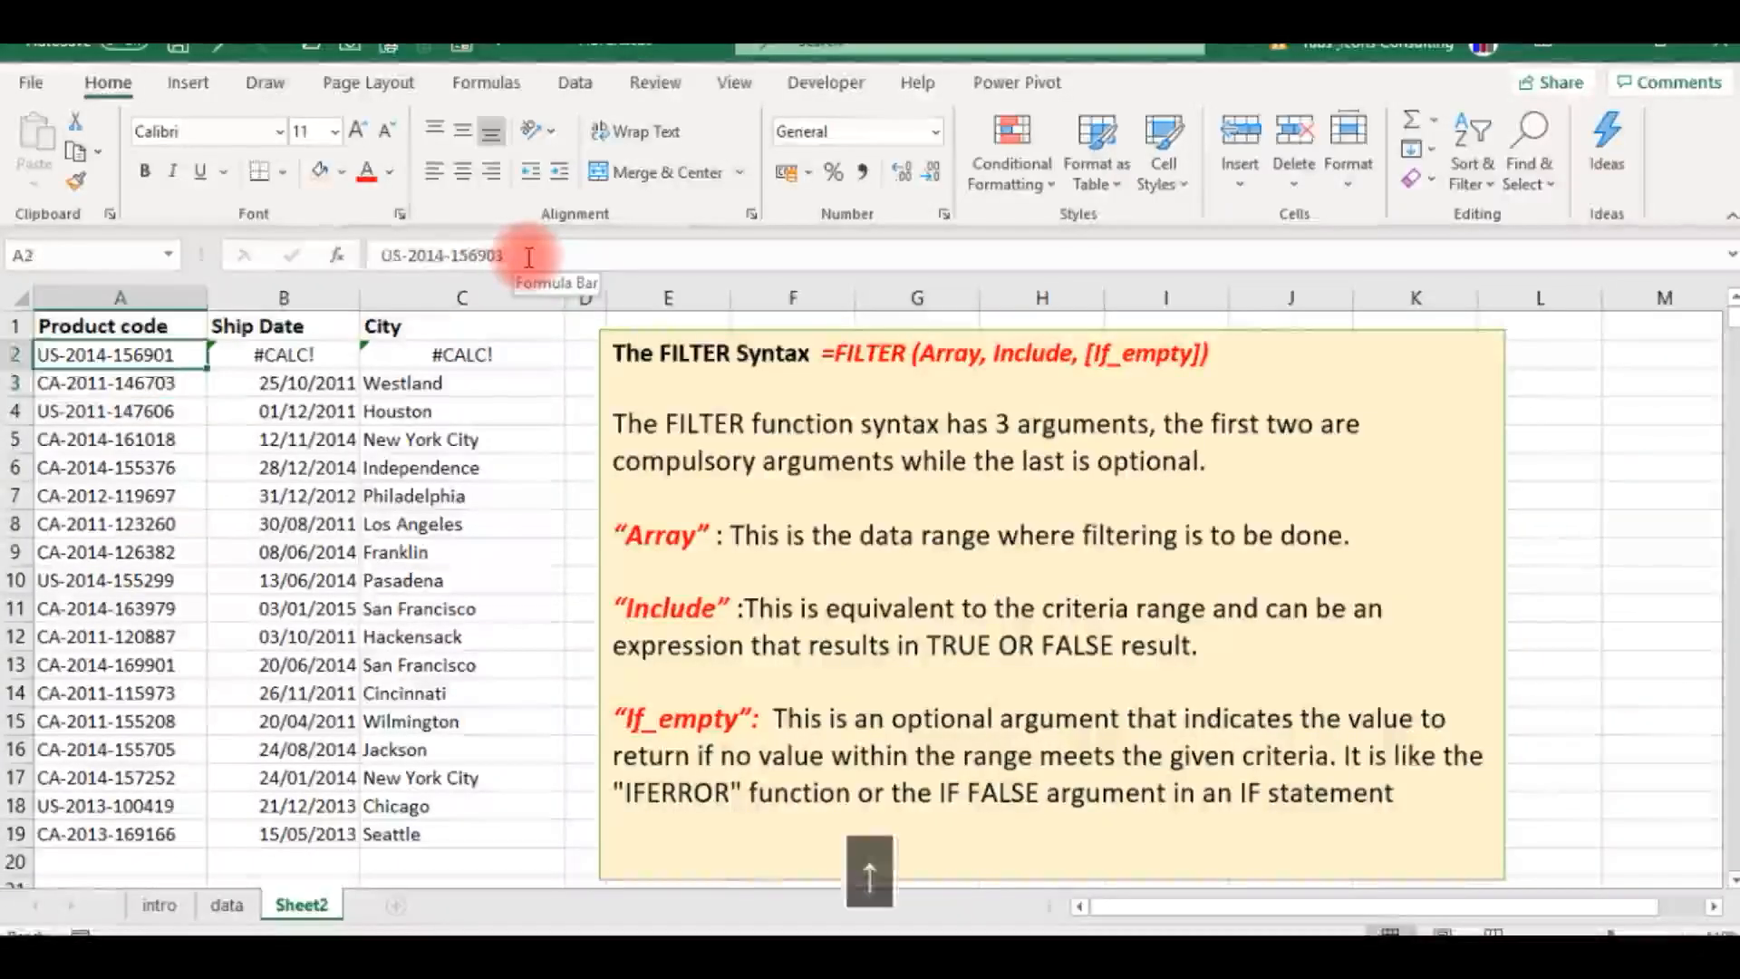
key("Right")
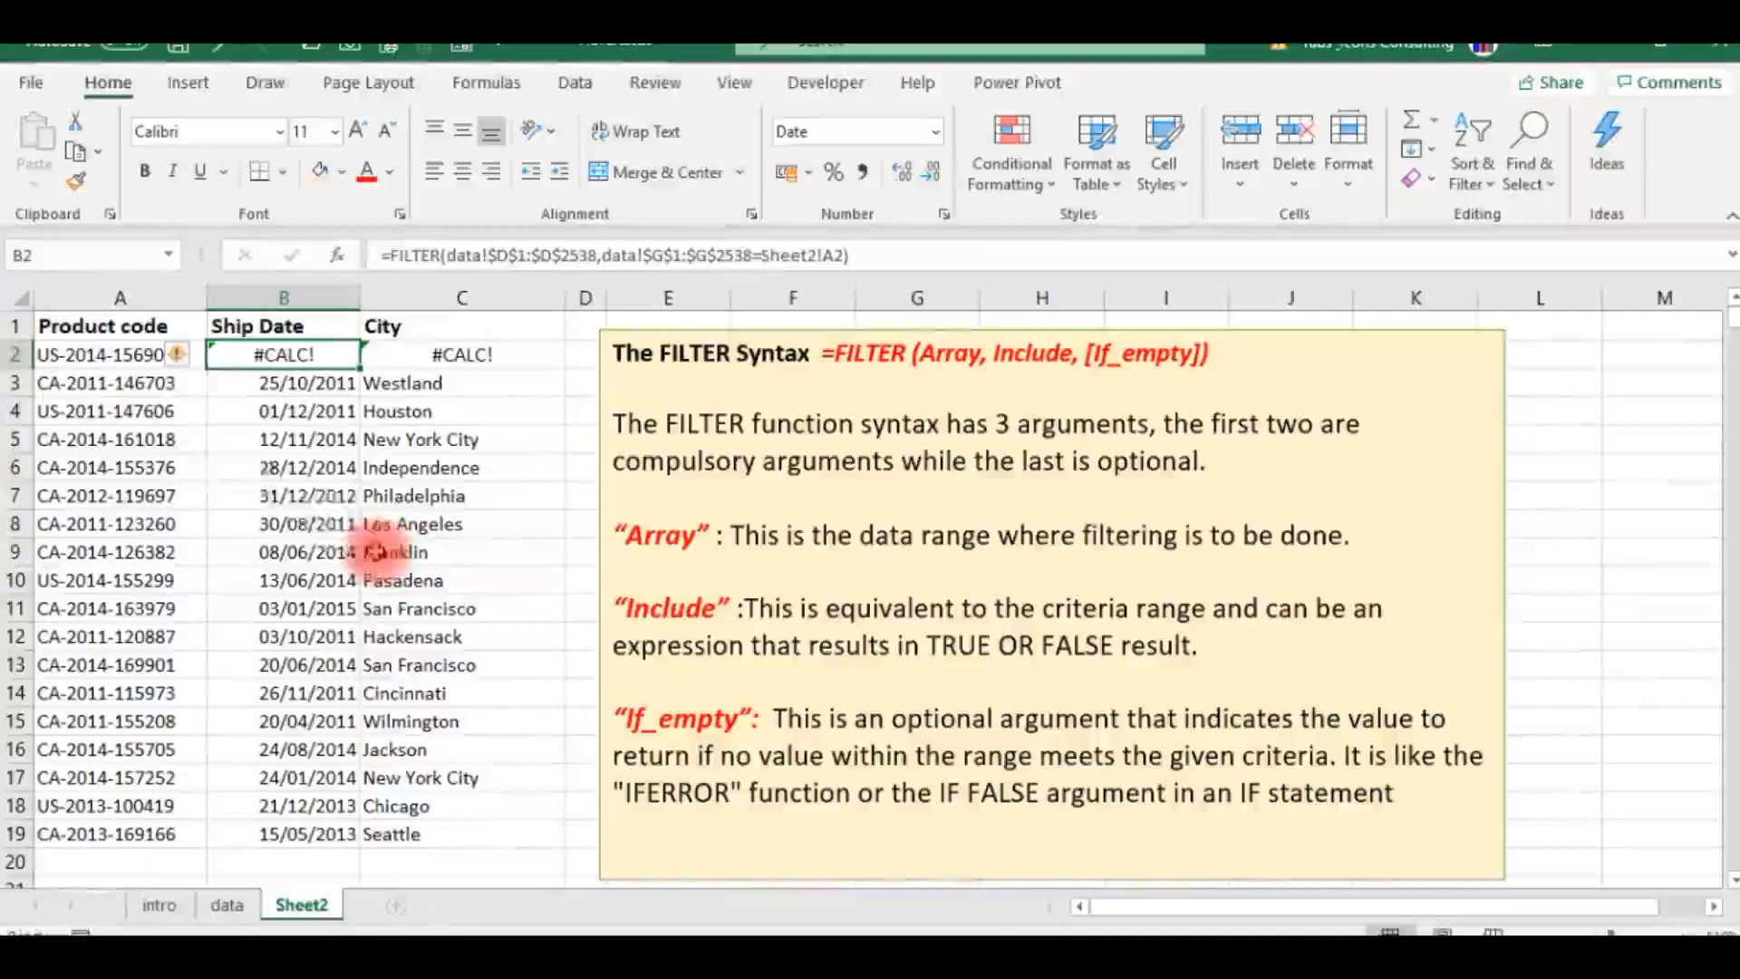
left_click(124, 356)
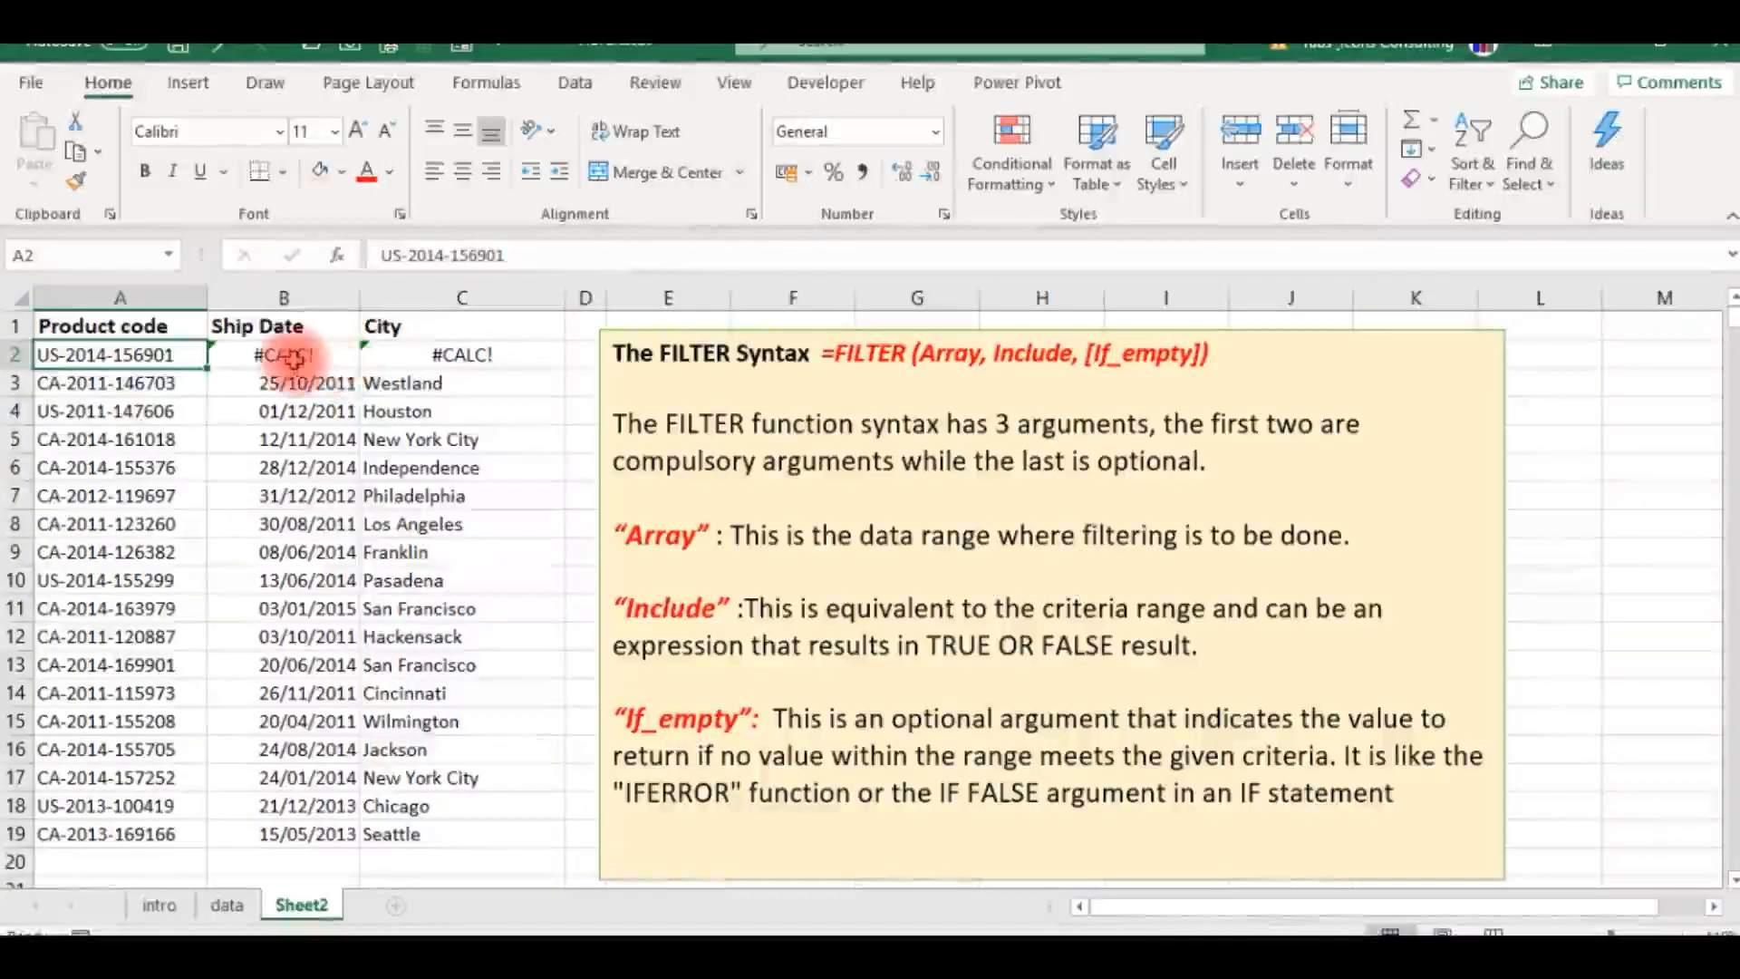
left_click(280, 357)
left_click(430, 373)
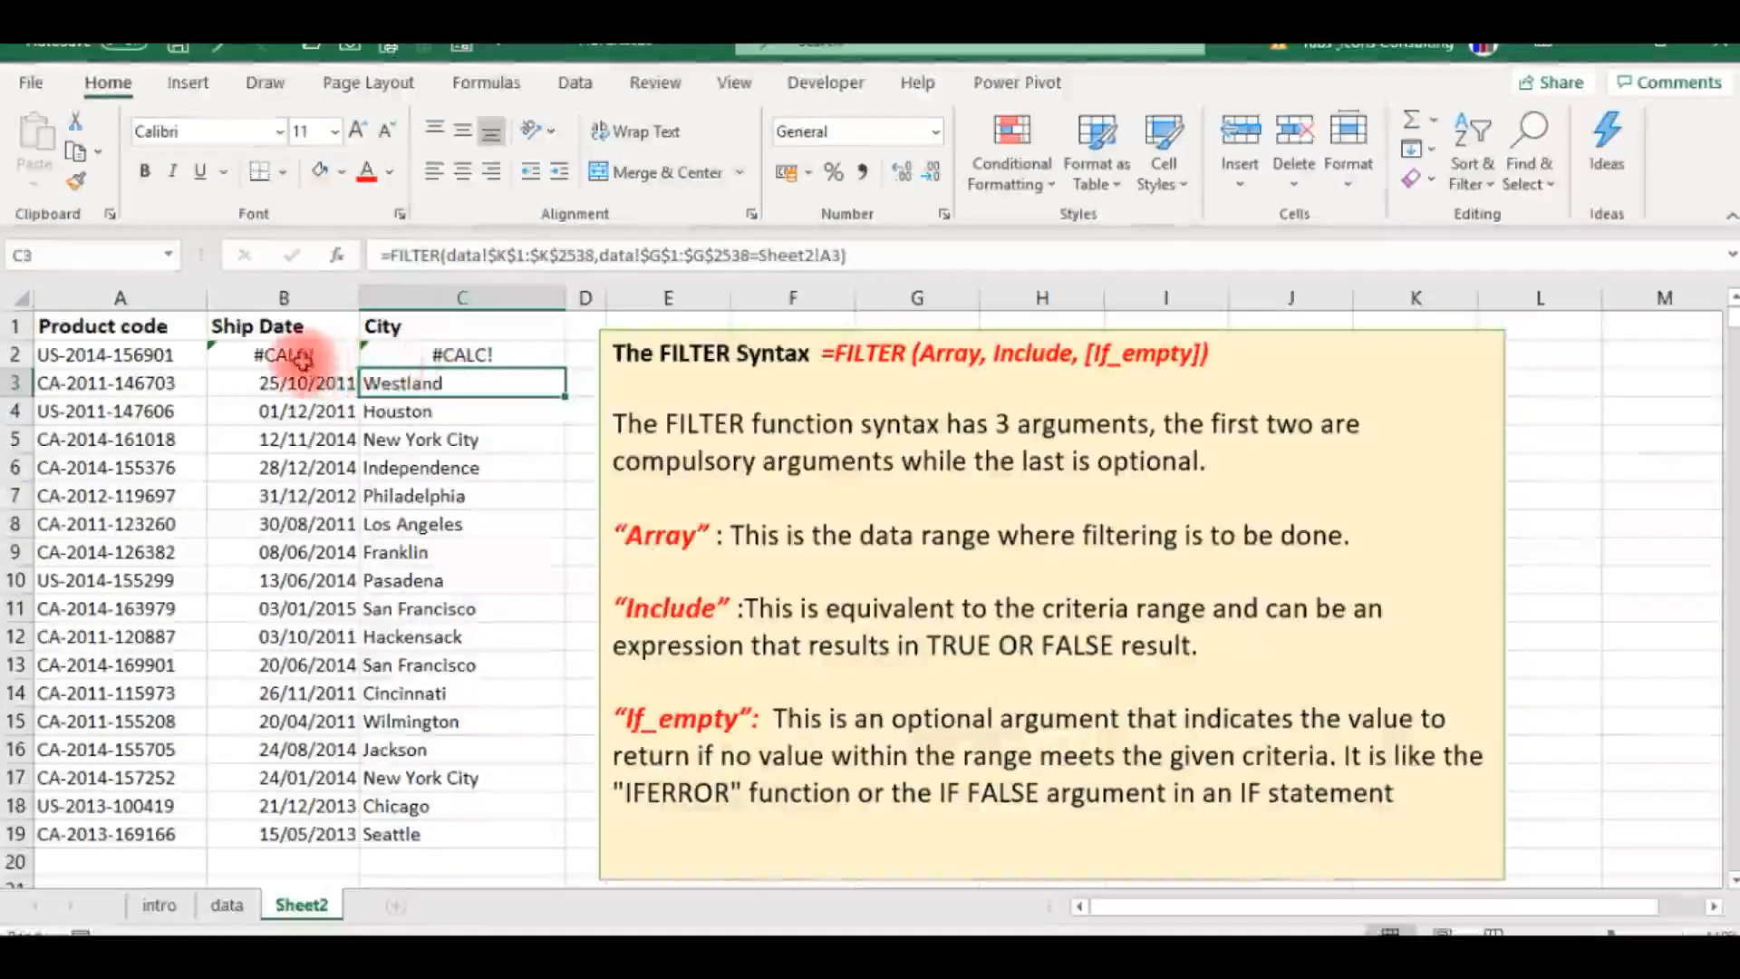
left_click(301, 358)
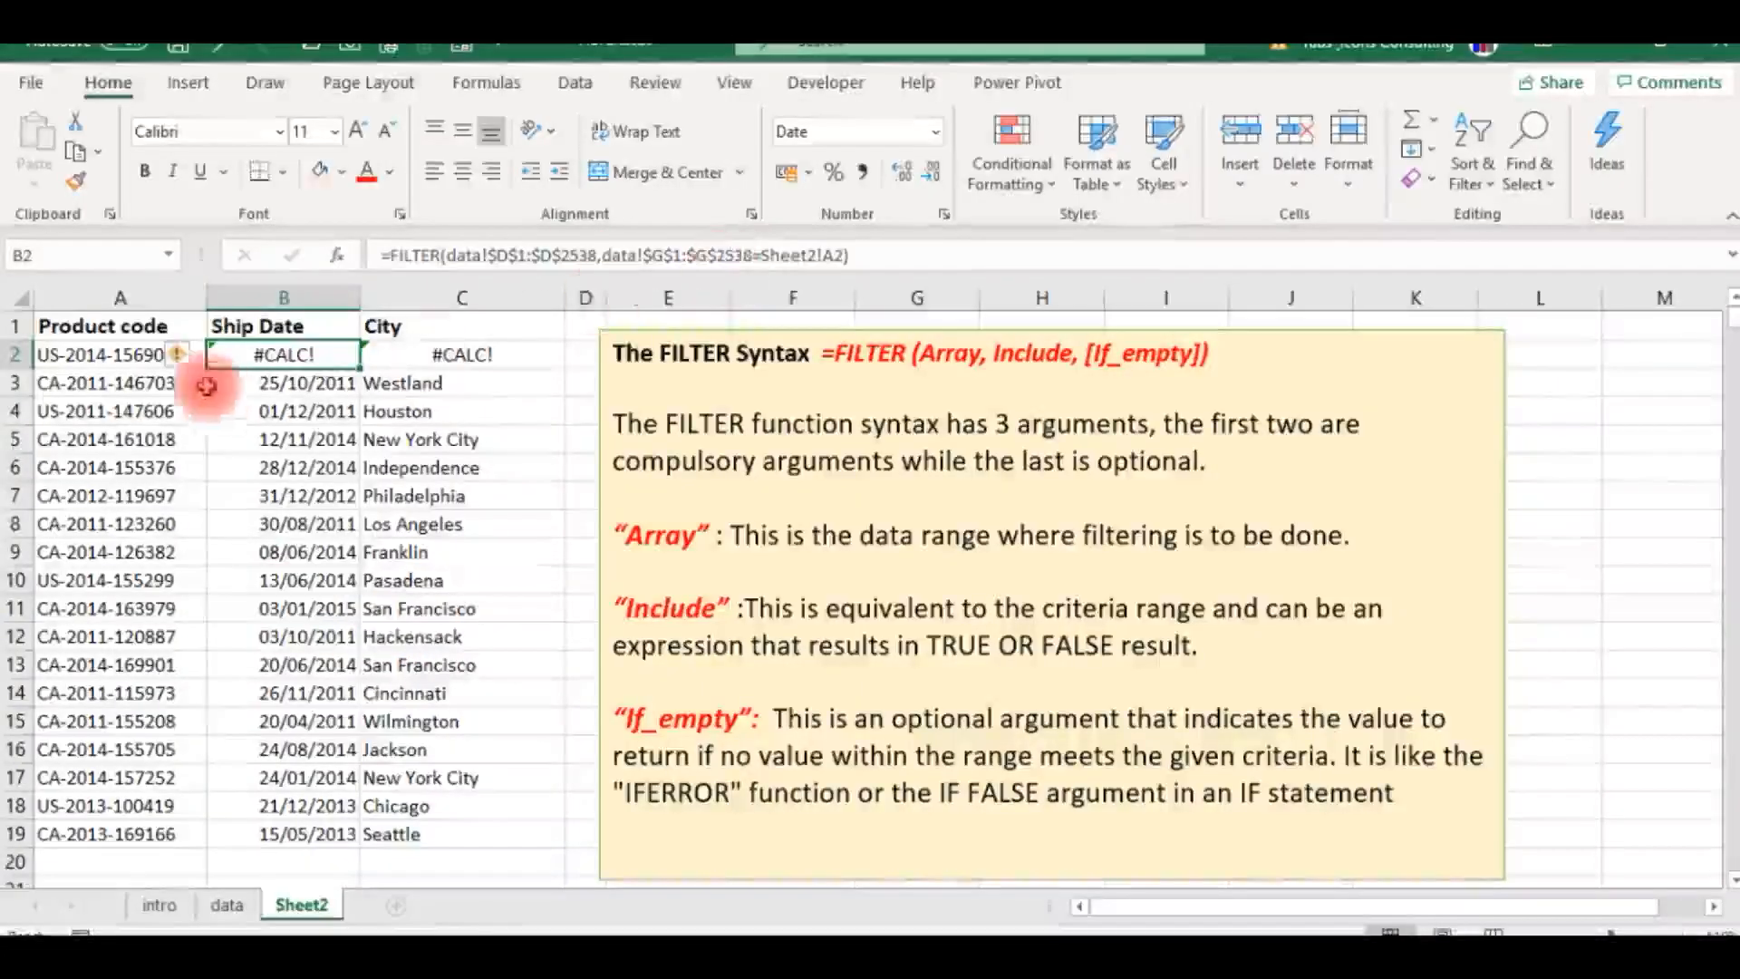
left_click(141, 353)
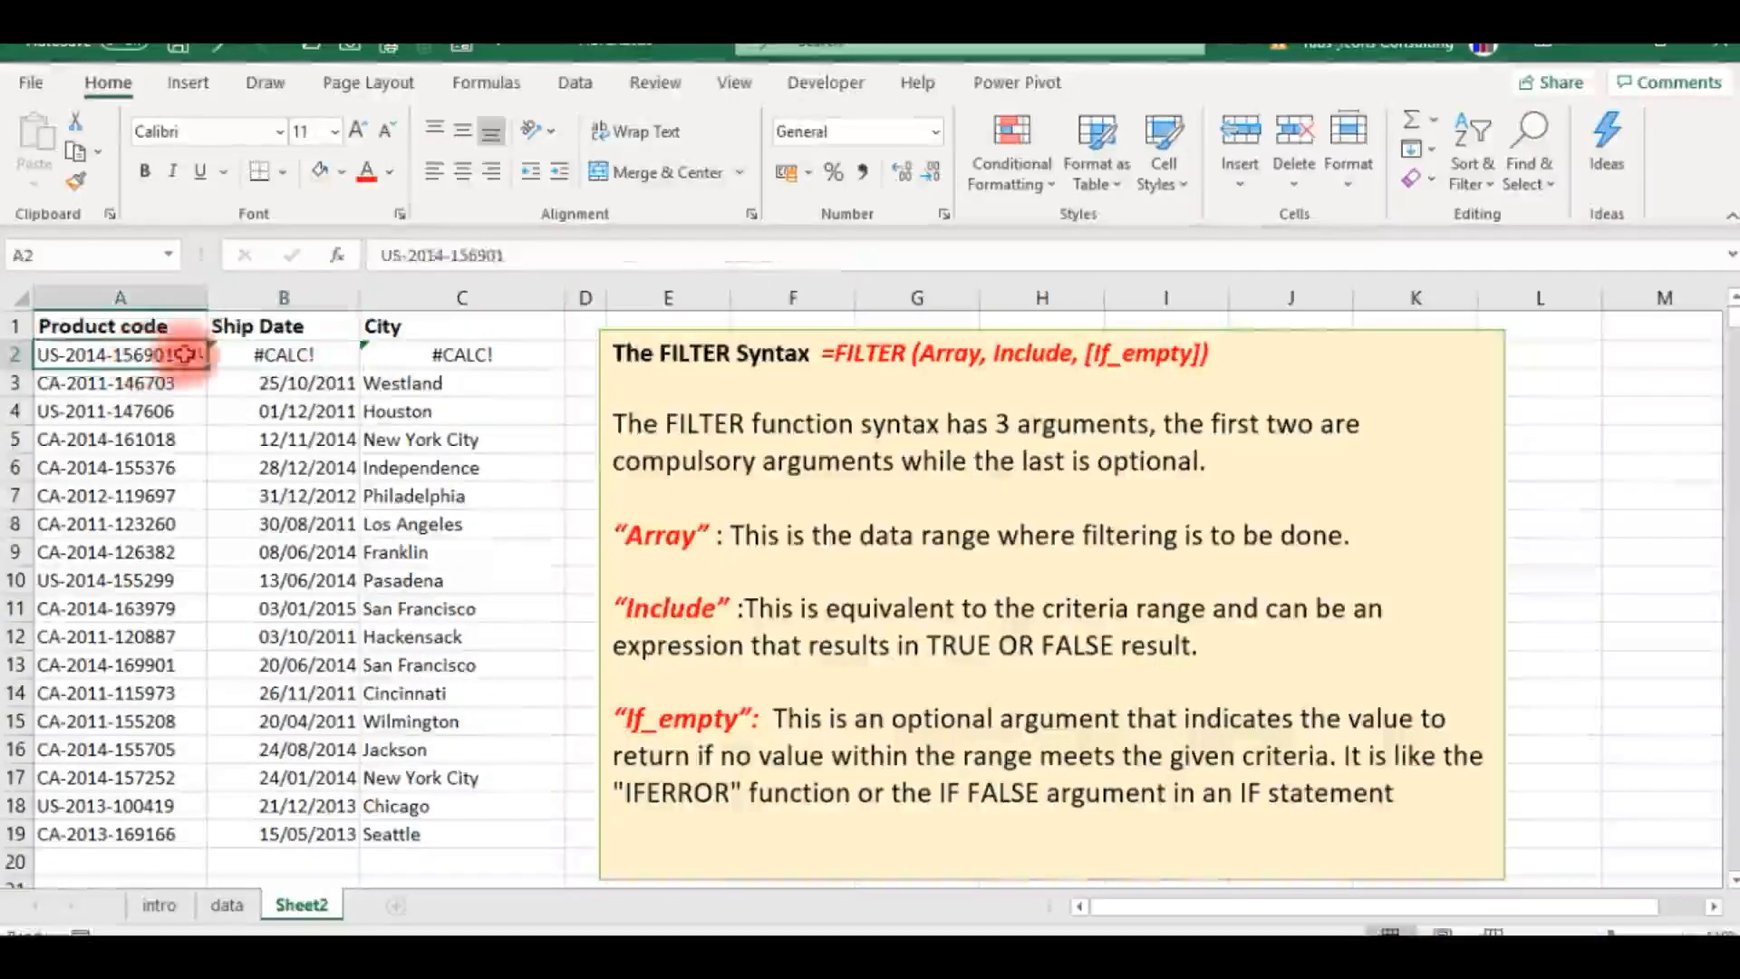
left_click(512, 256)
key("BackSpace")
type("9")
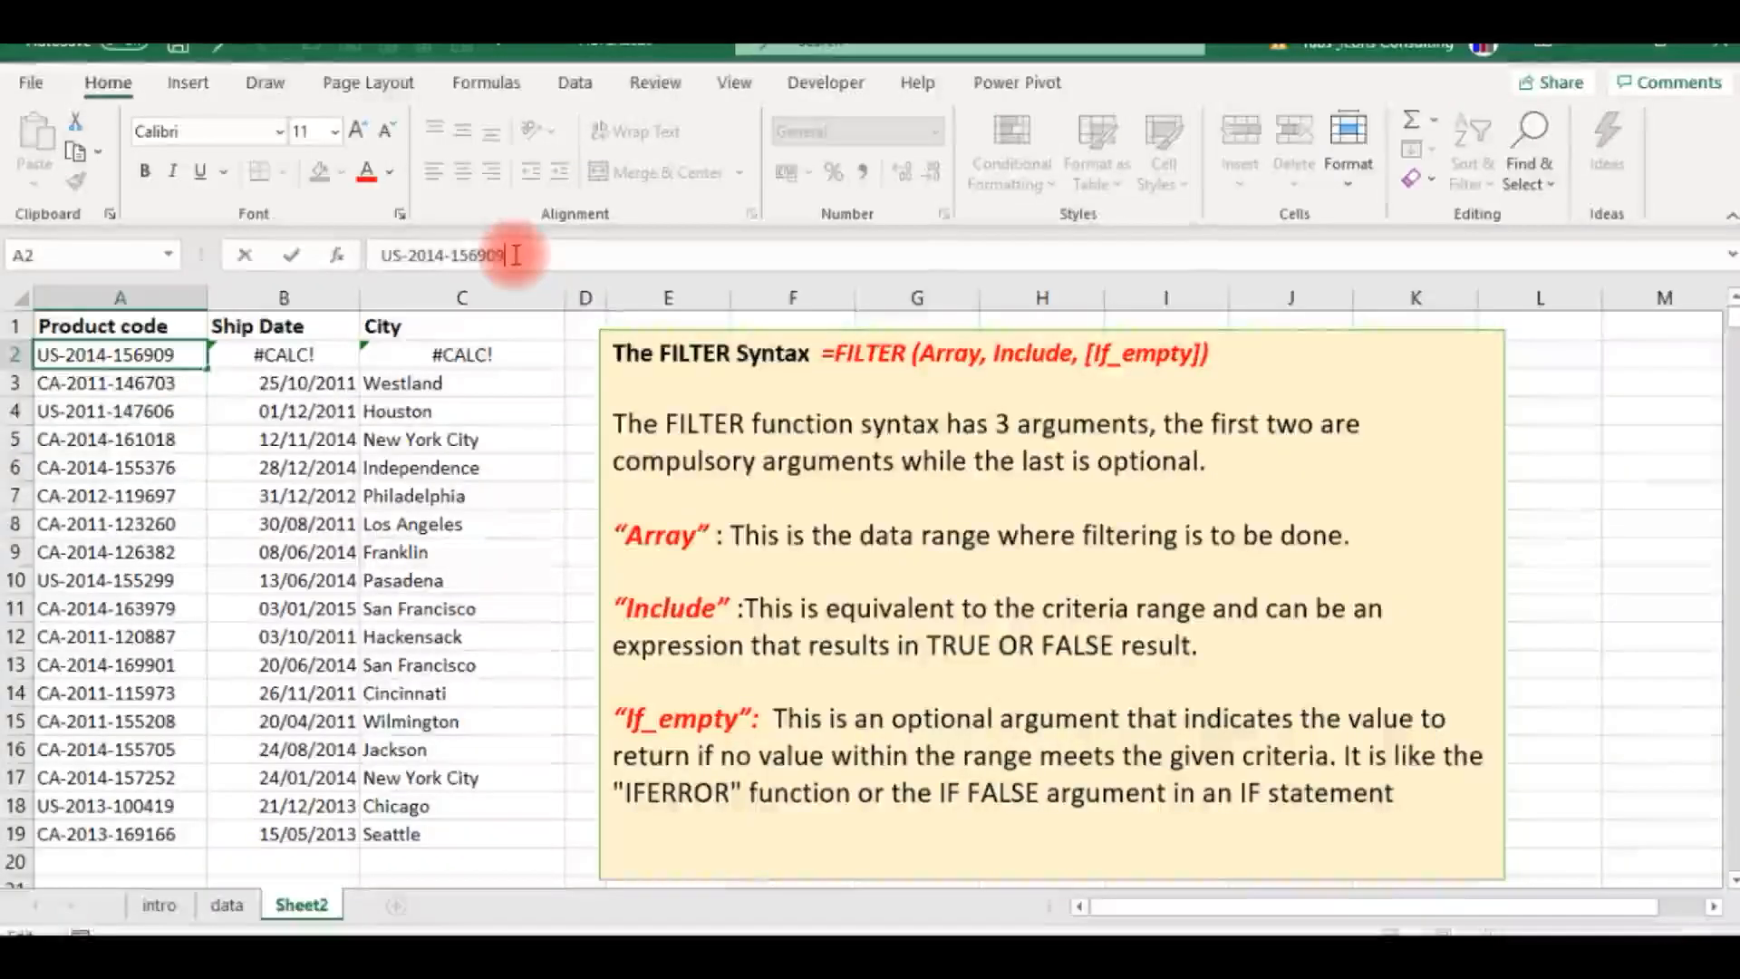
key("Return")
Step: Add "code not found" as the if_empty argument of the Ship Date FILTER formula in B2
key("Up")
key("Right")
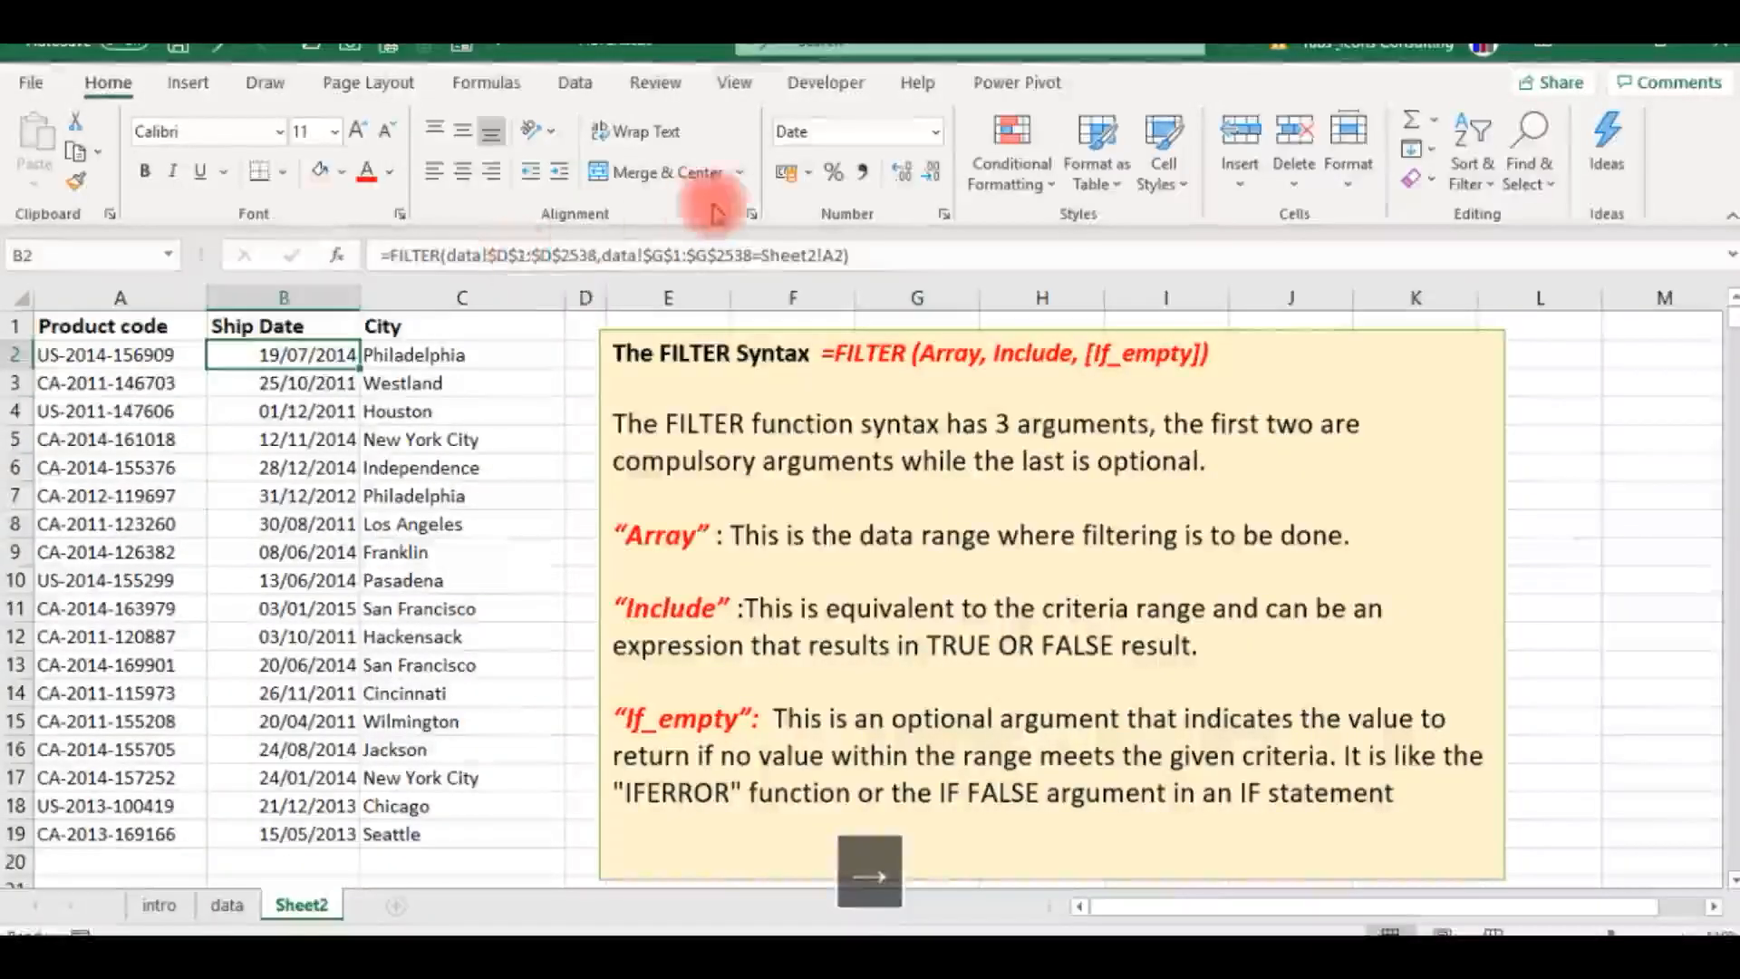
left_click(868, 262)
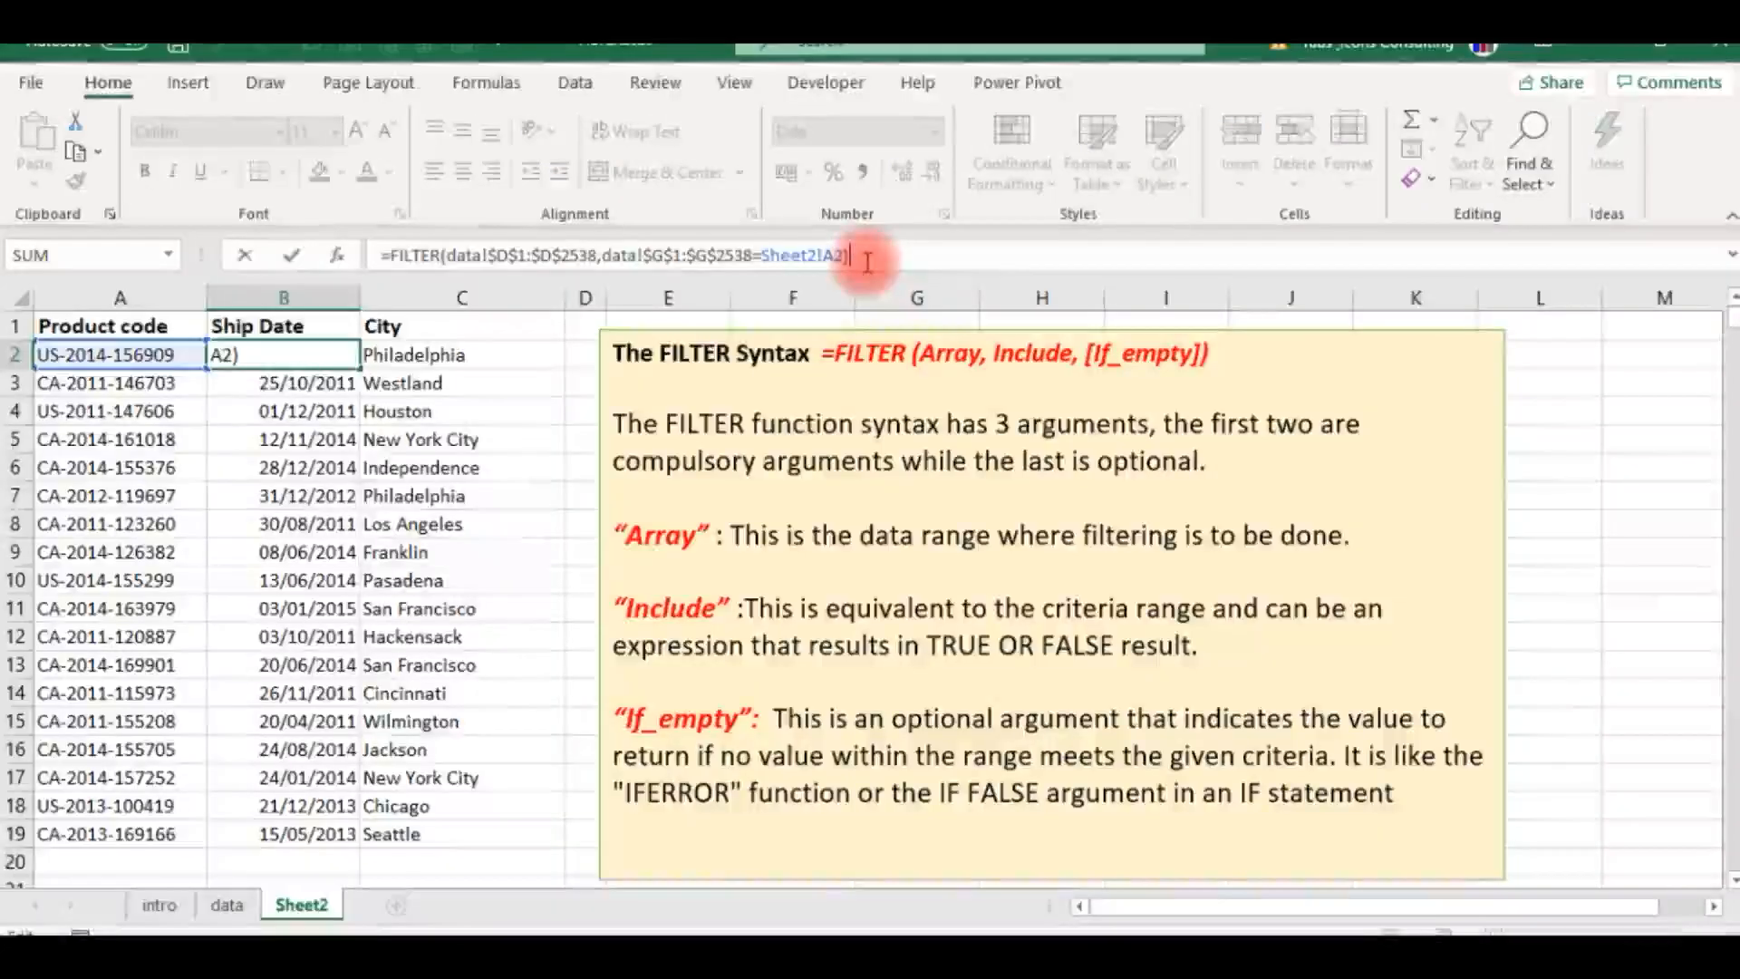
key("BackSpace")
type(",")
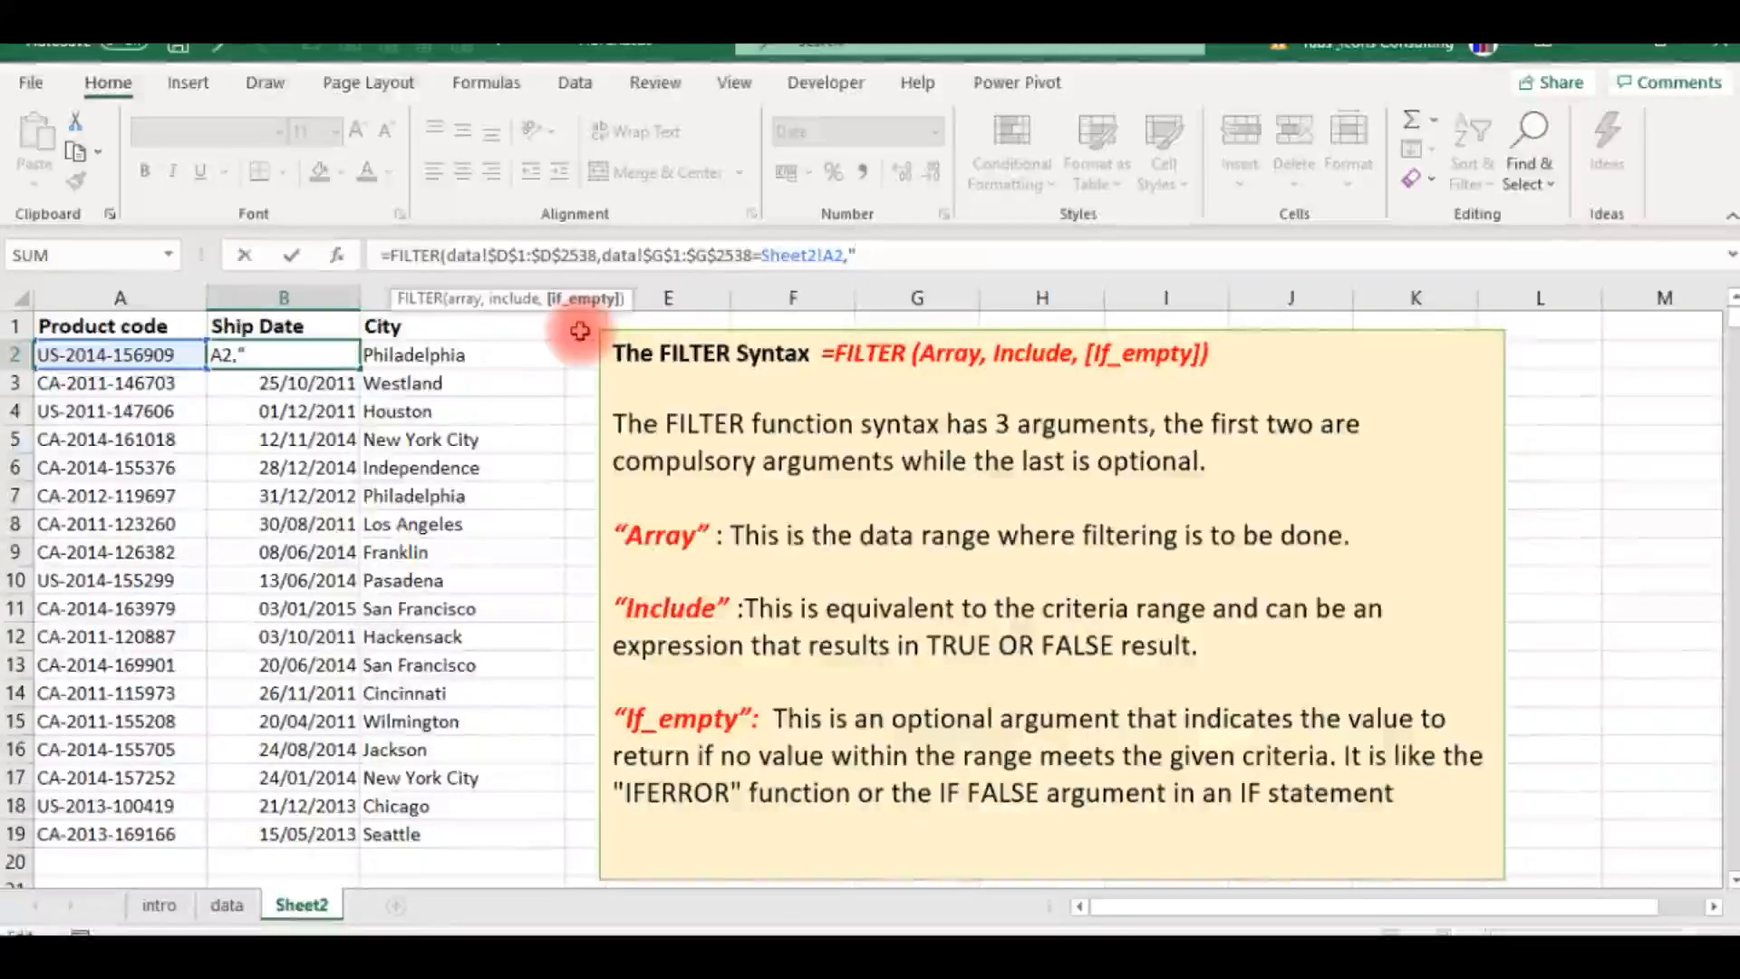
type("code")
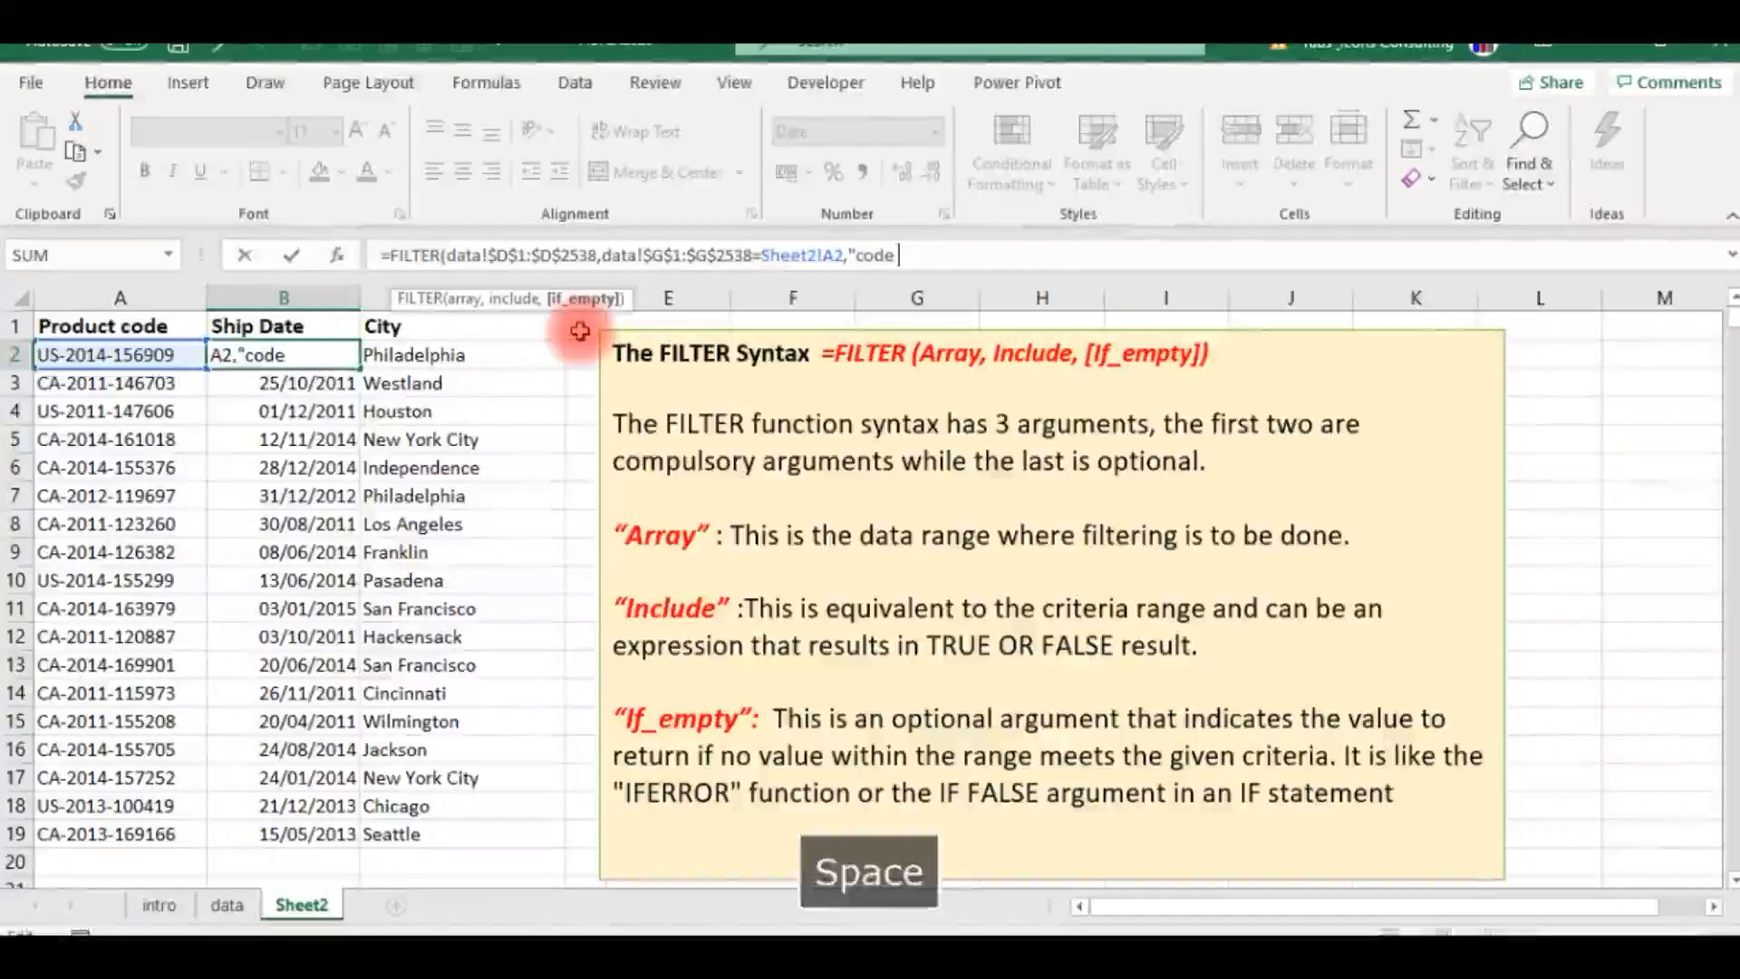
type(" not fo")
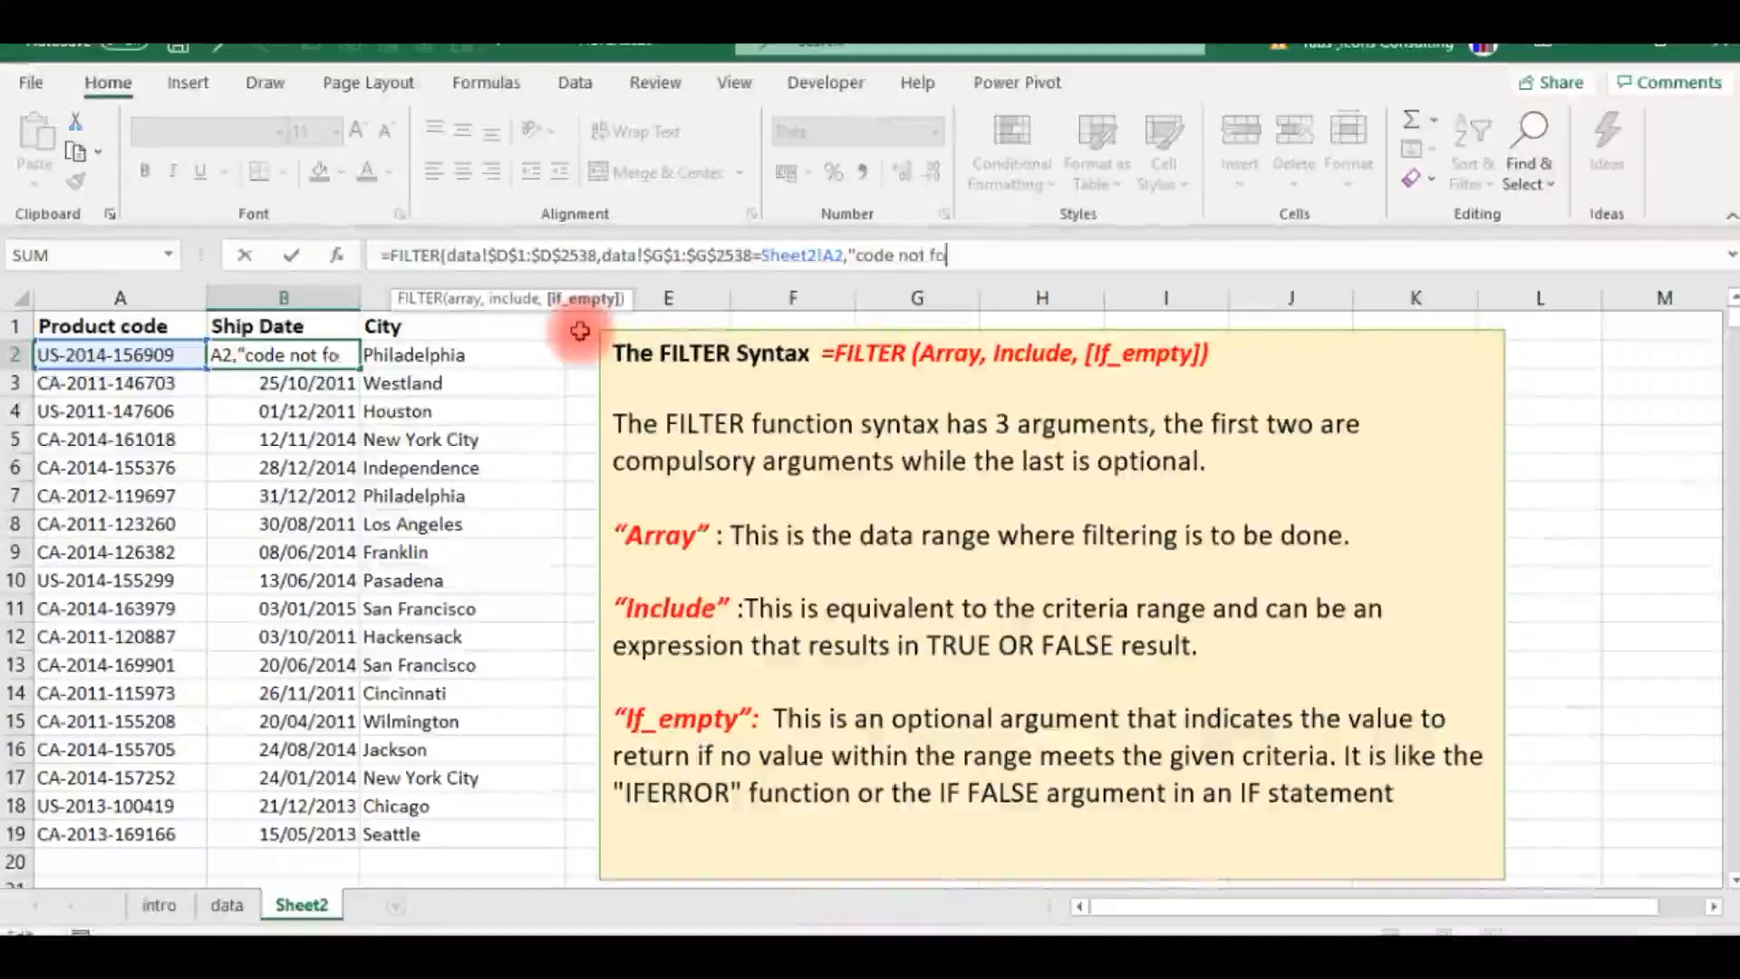
type("und\"")
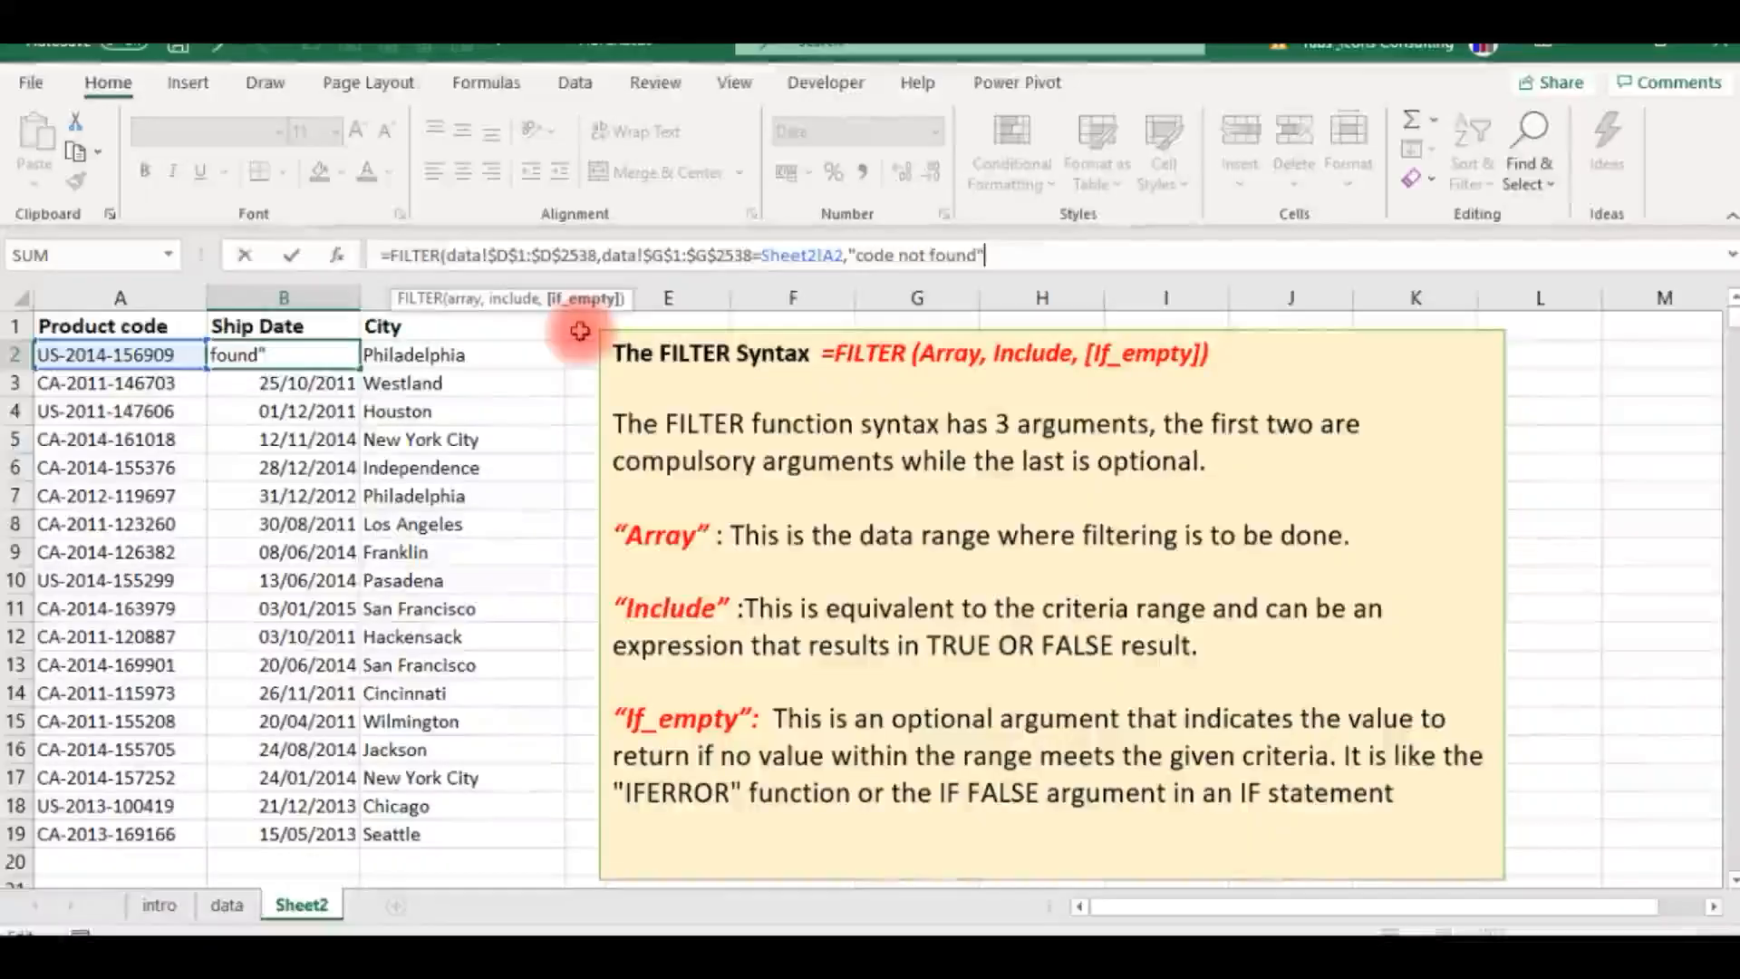
type(")")
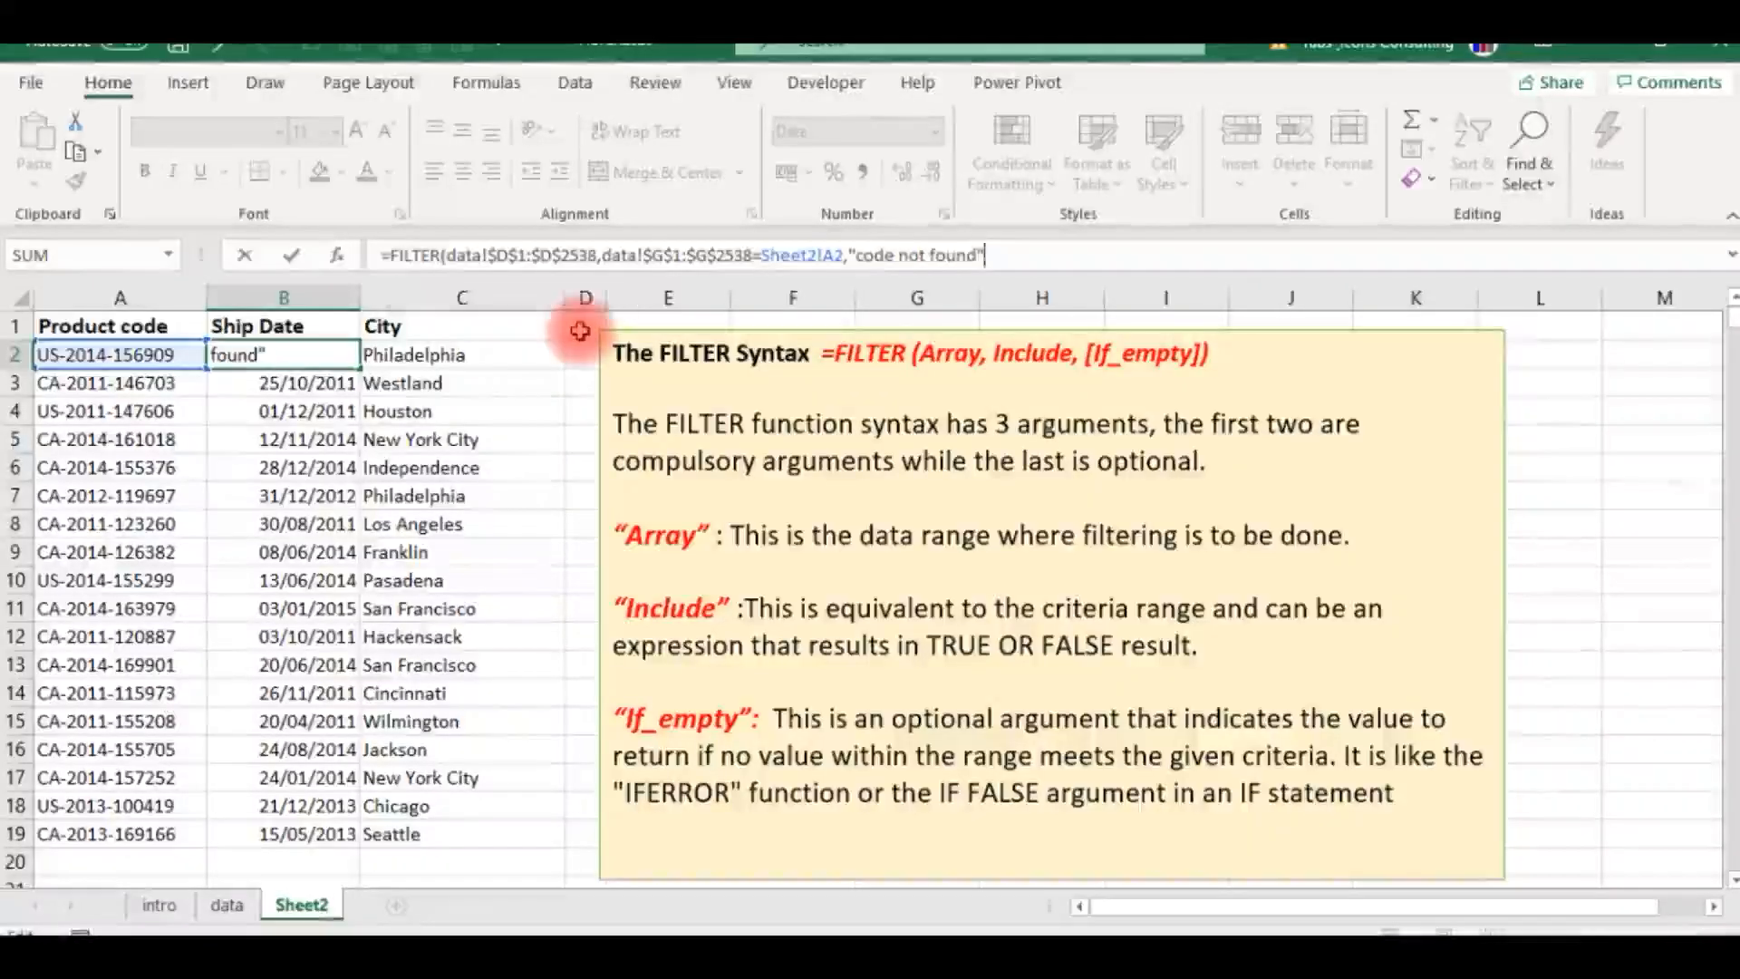
key("Return")
Step: Add "code not found" as the if_empty argument of the City FILTER formula in C2
key("Up")
key("Right")
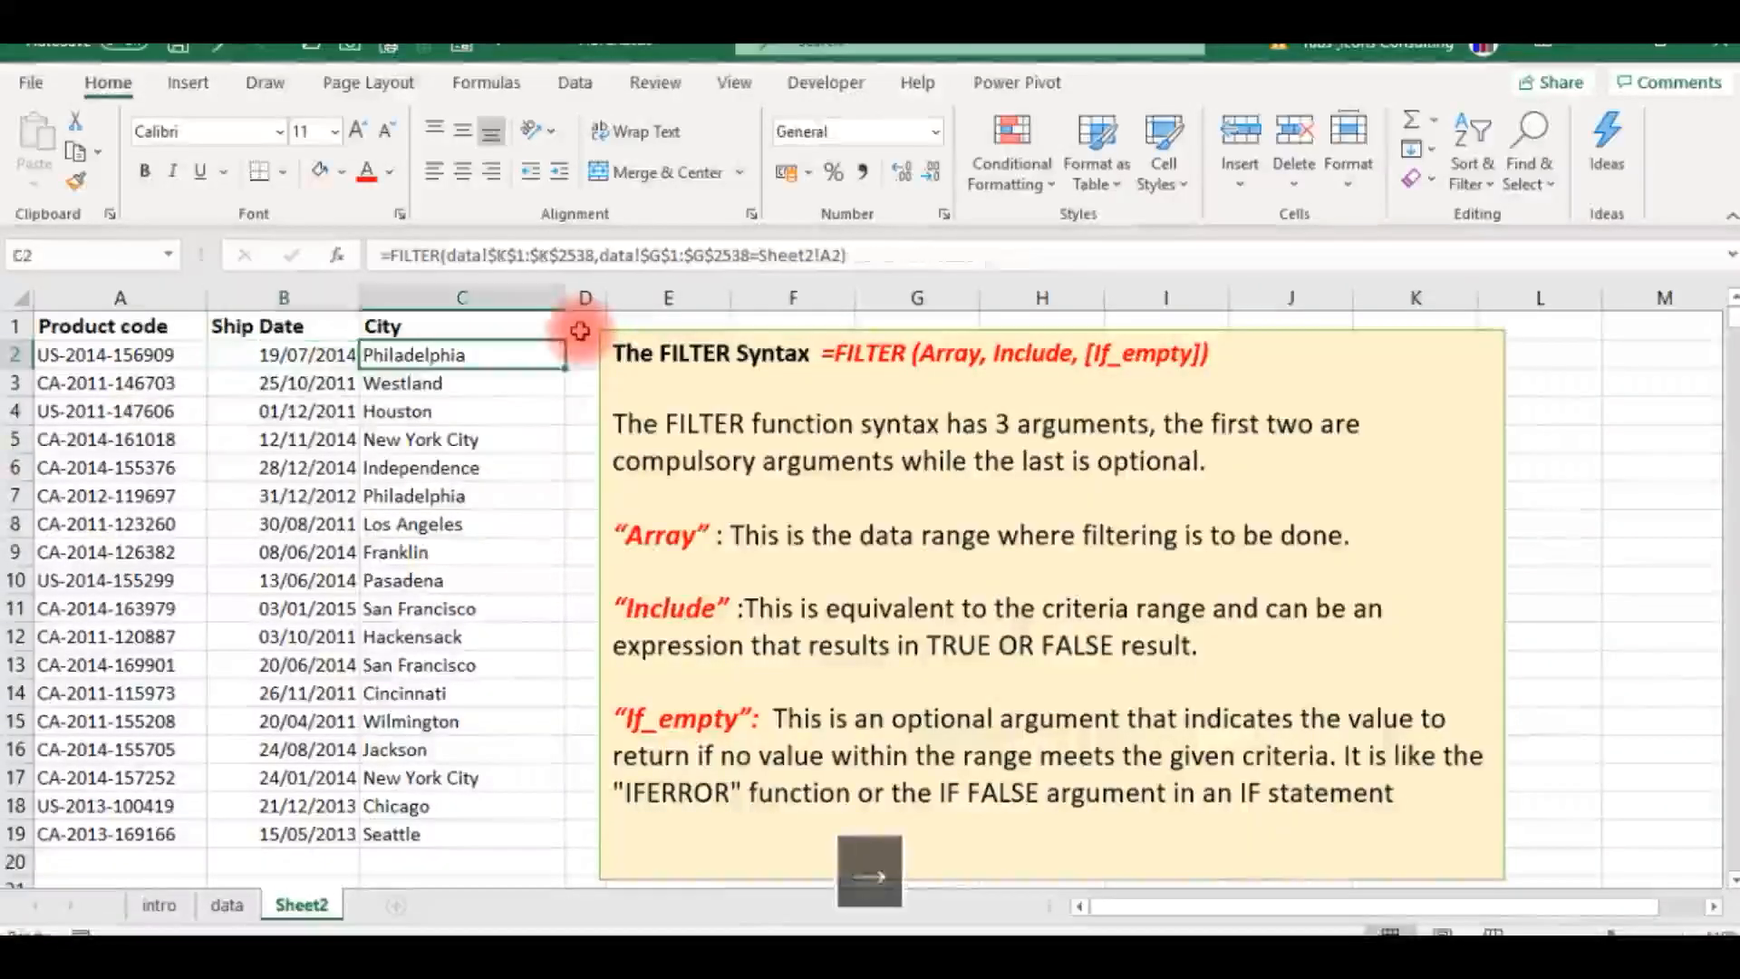
left_click(852, 255)
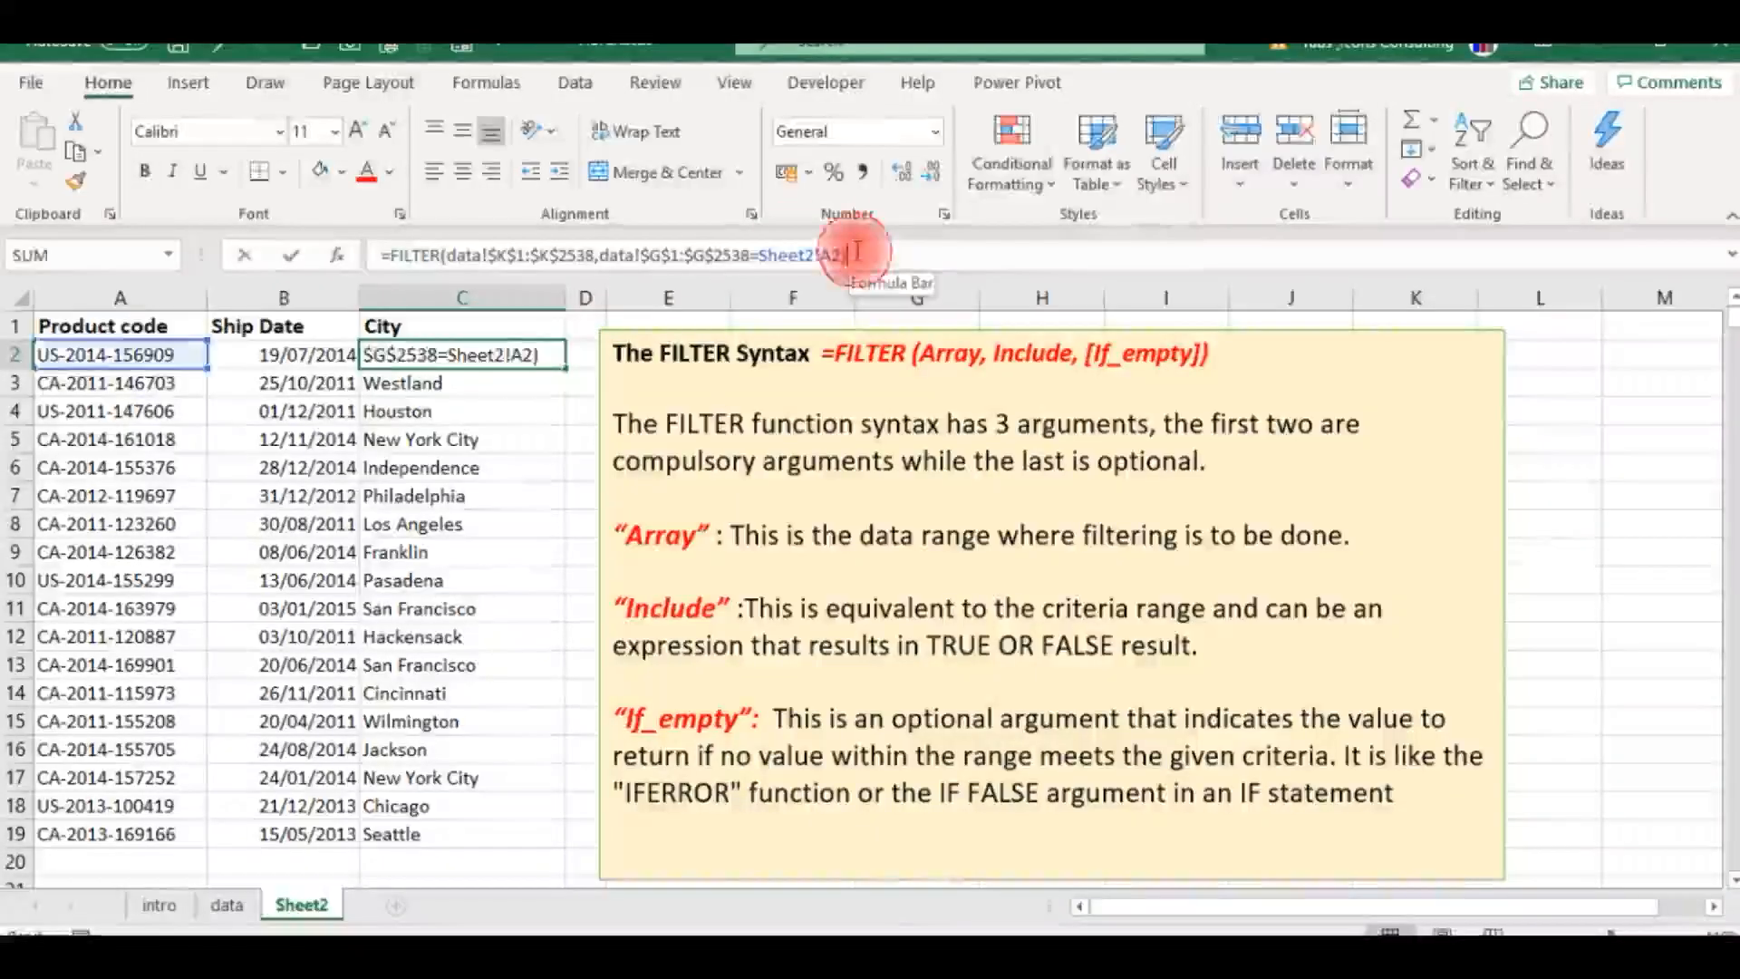
type(",\"code n")
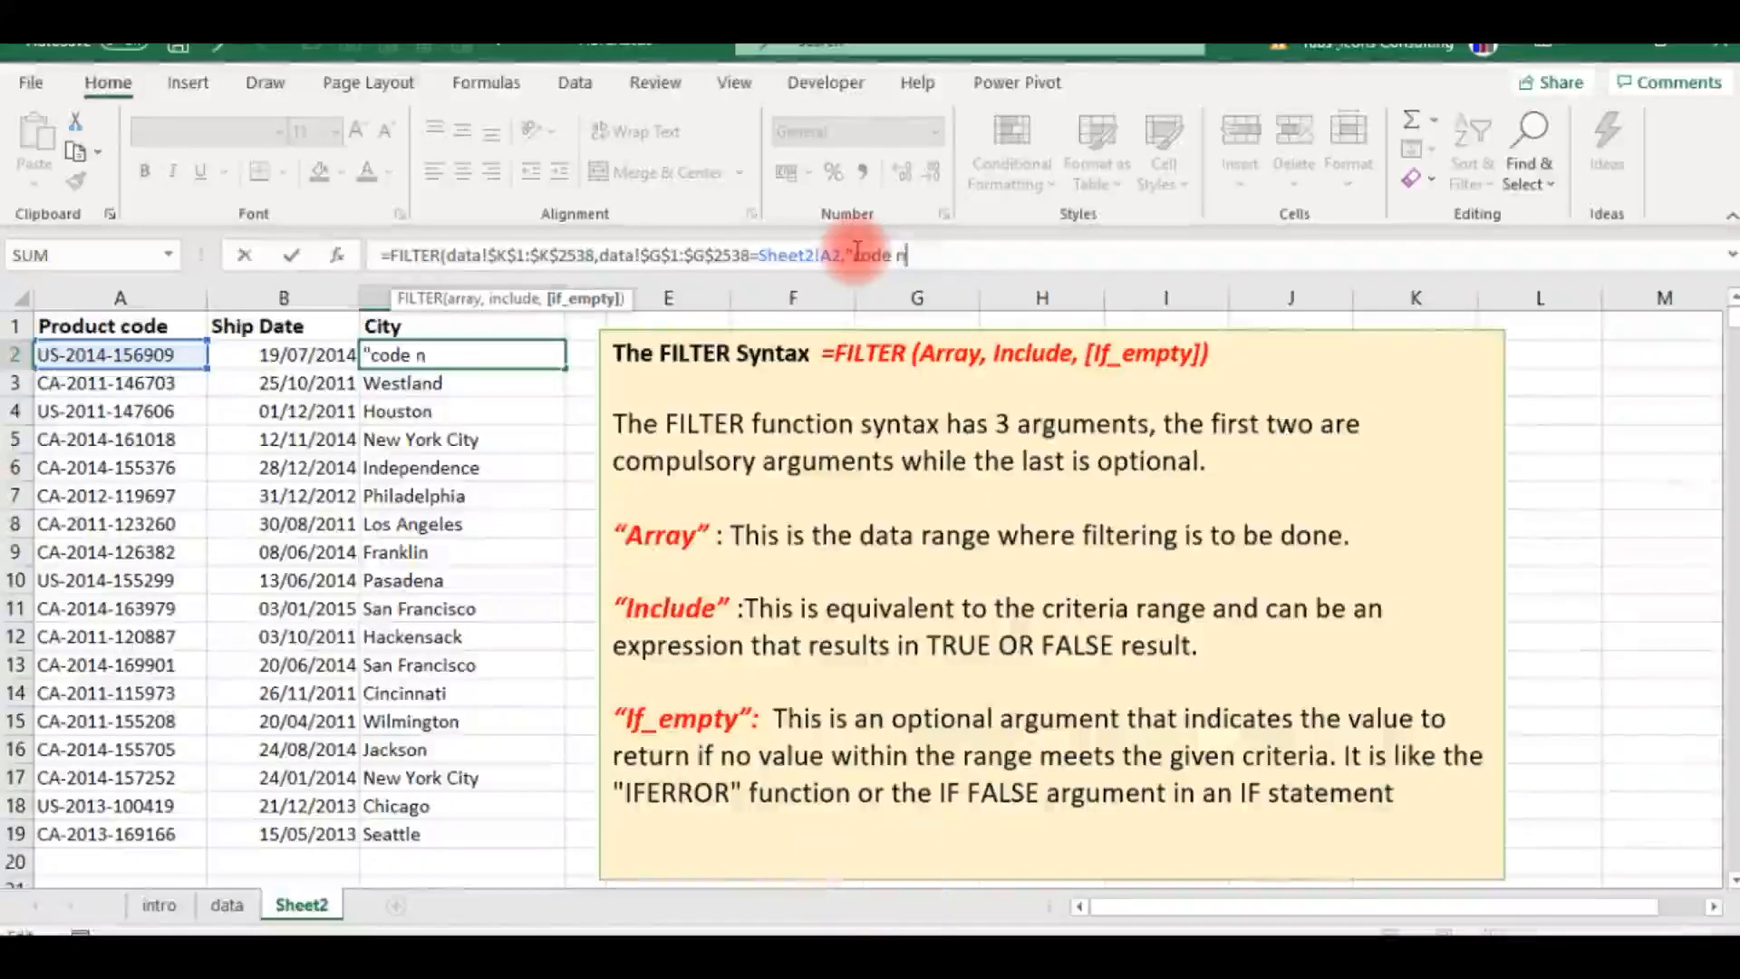
type("ot found\"")
key("Return")
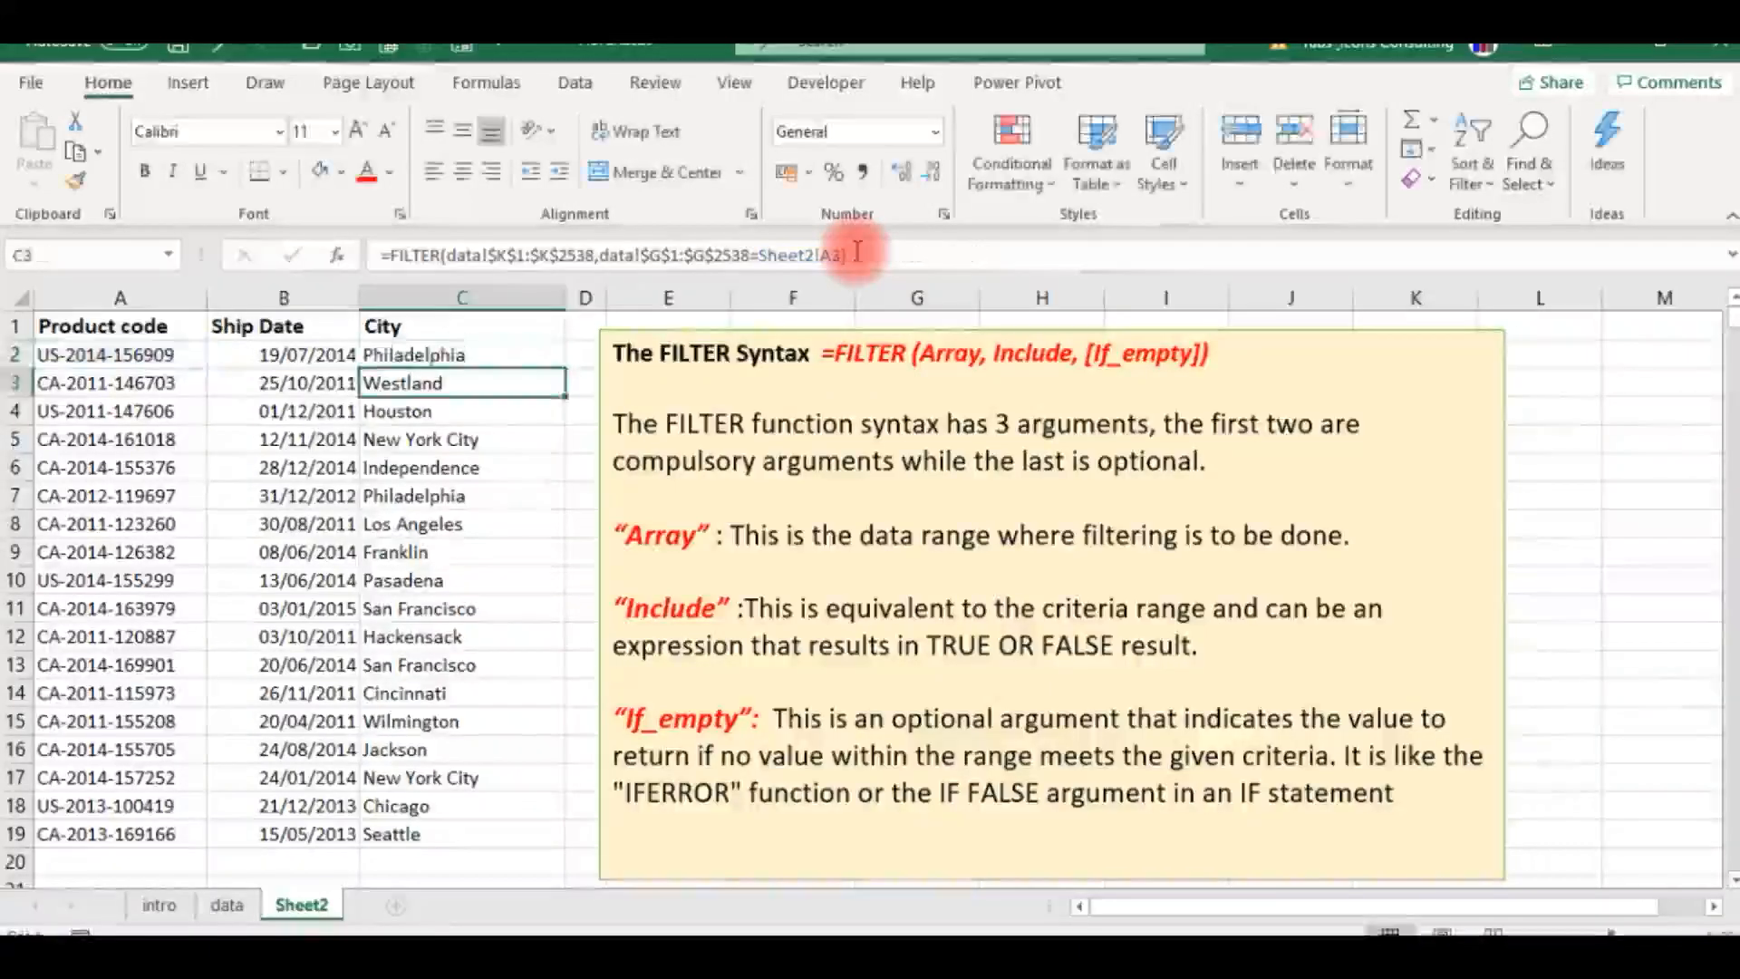
key("Up")
key("Left")
key("Left")
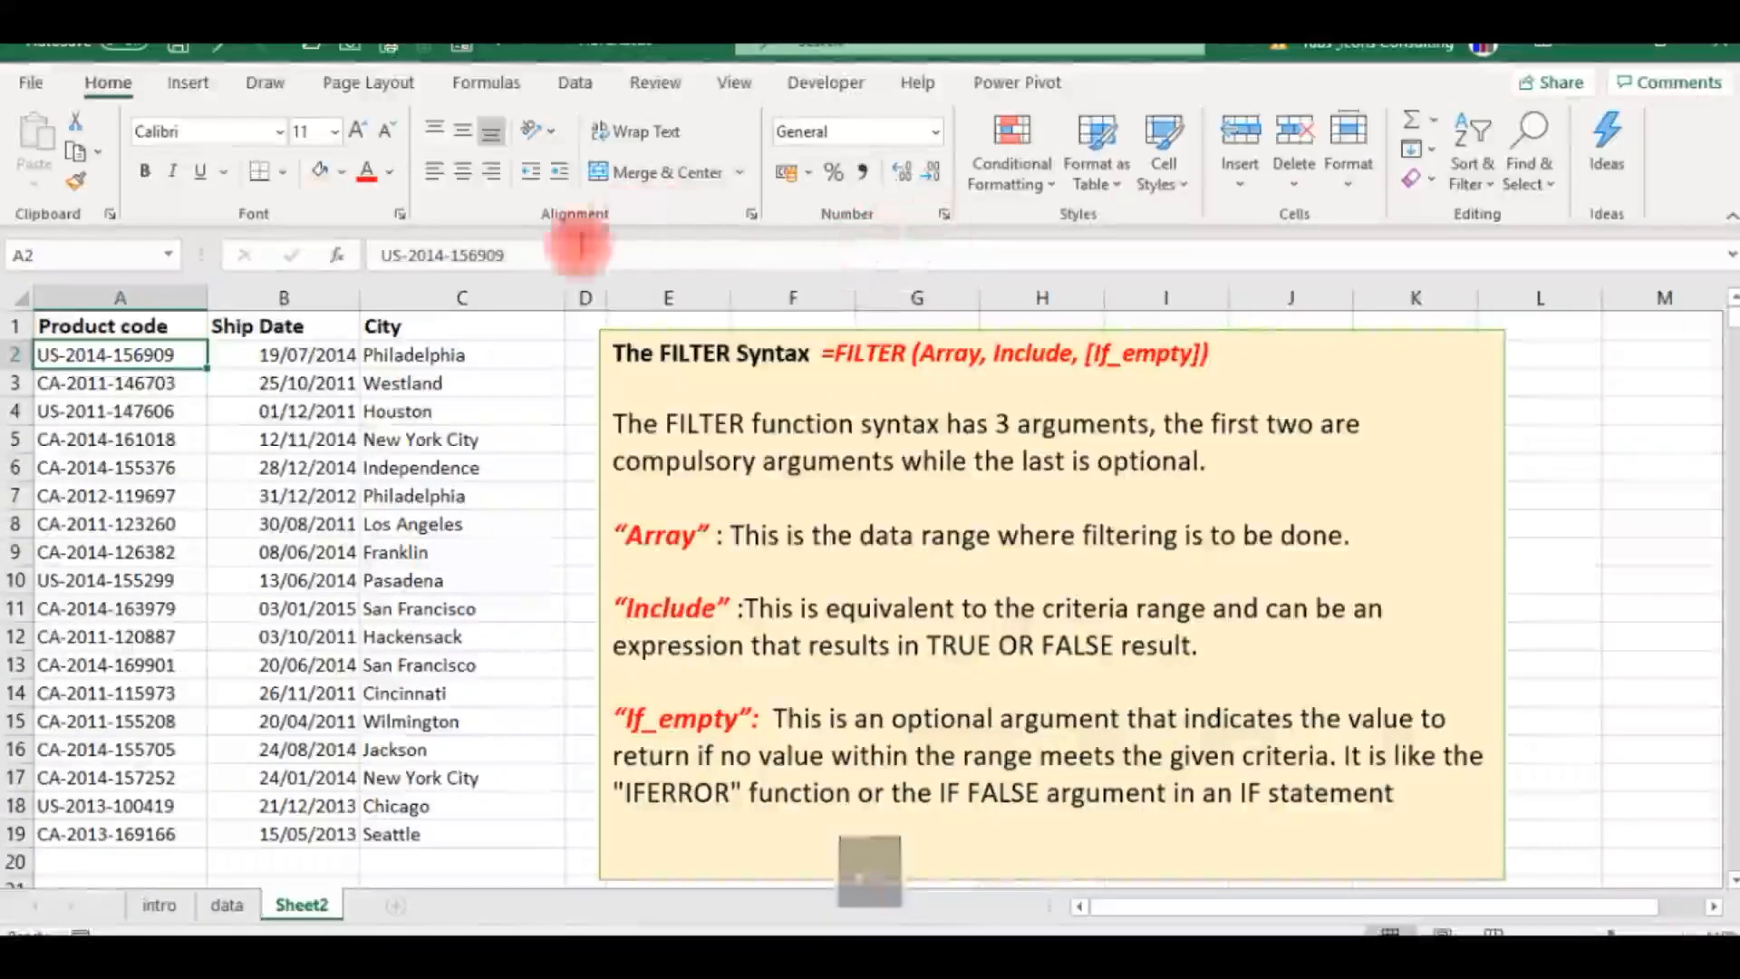
left_click(517, 255)
key("BackSpace")
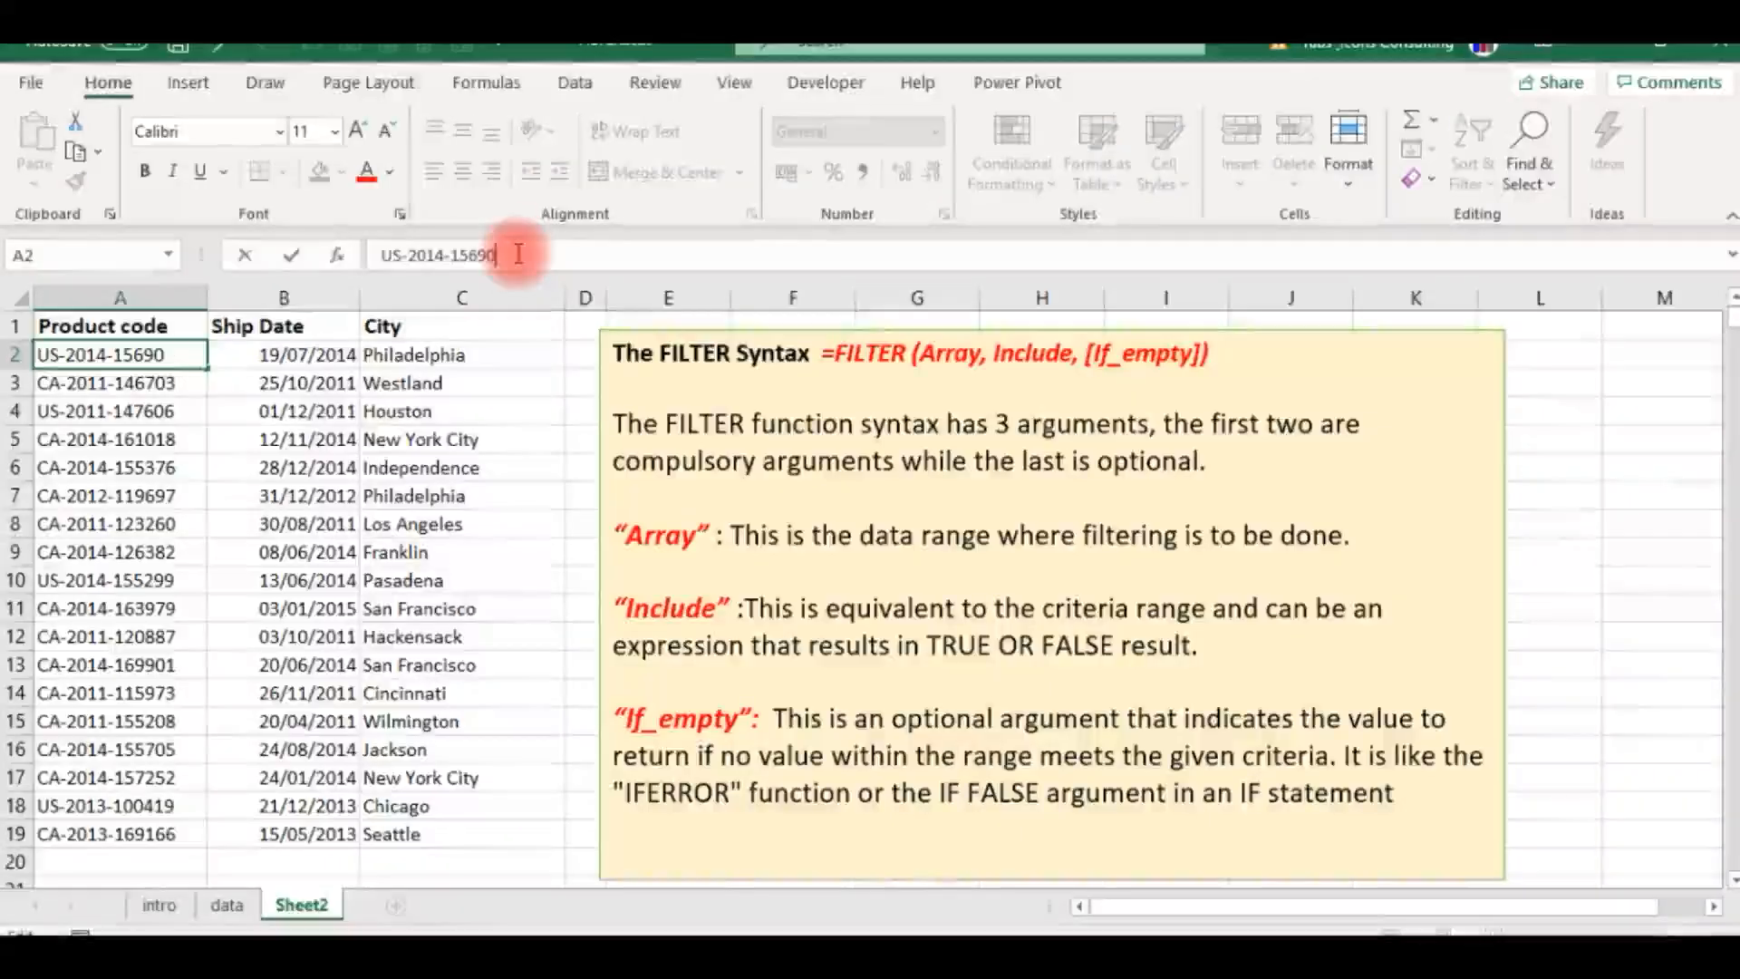
key("Return")
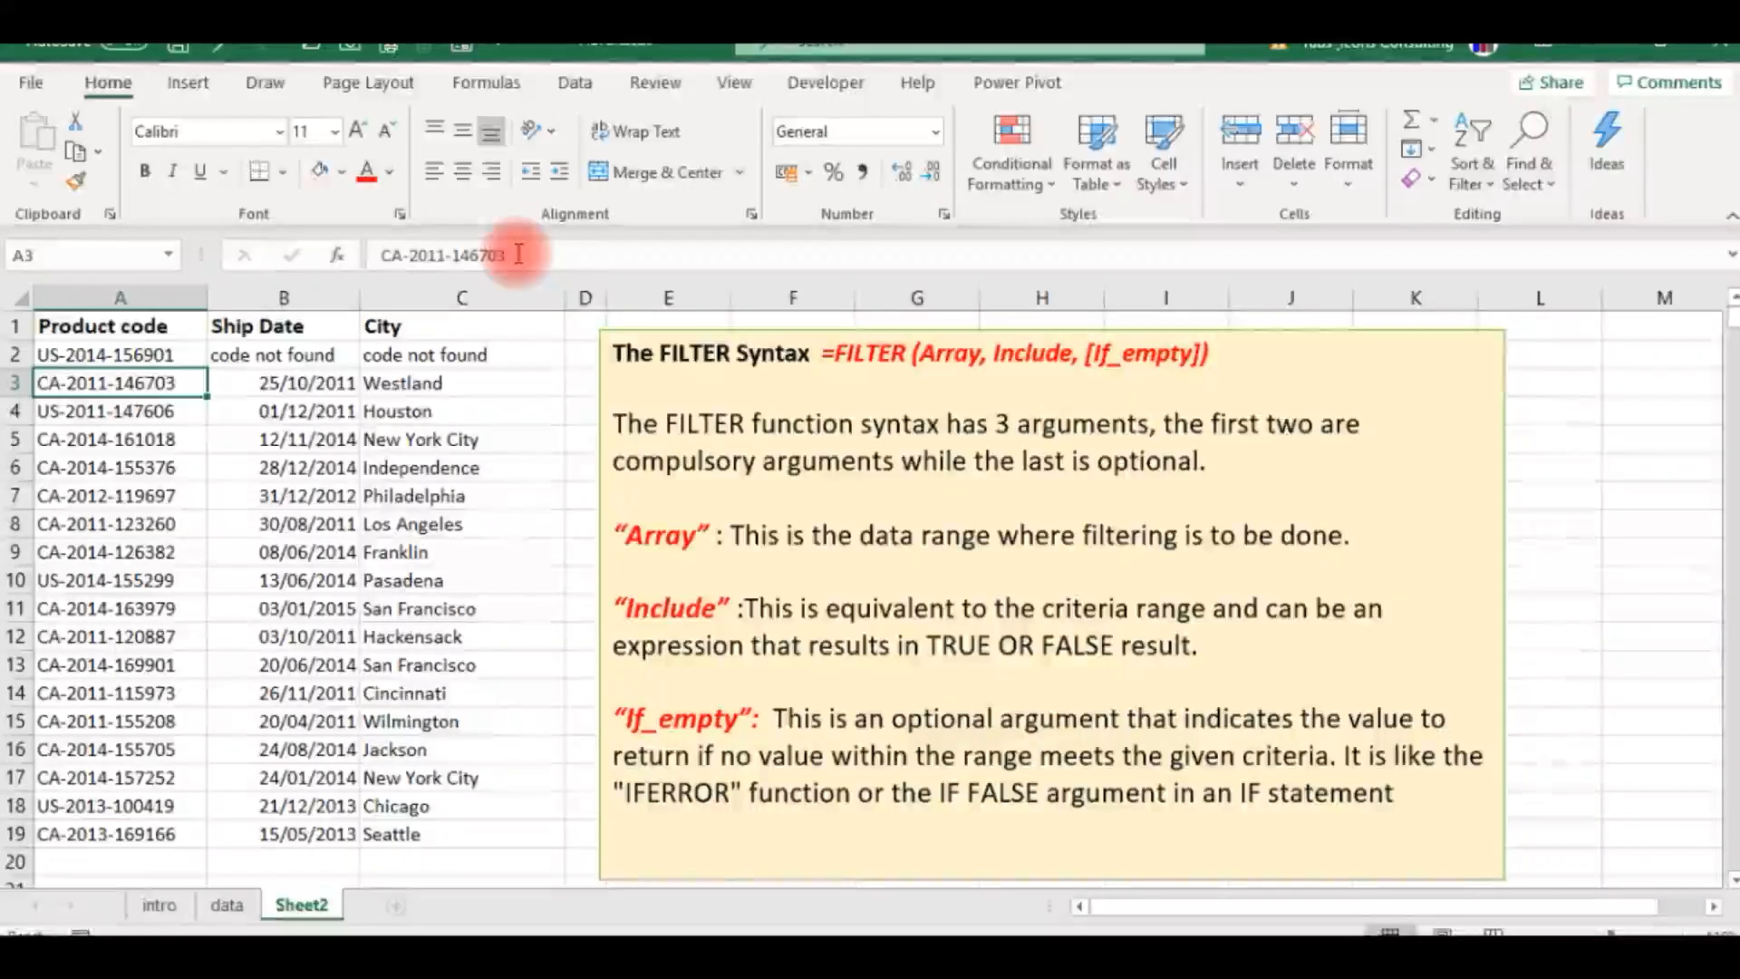
Step: Remove the "code not found" if_empty argument from the Ship Date FILTER formula in B2
key("Up")
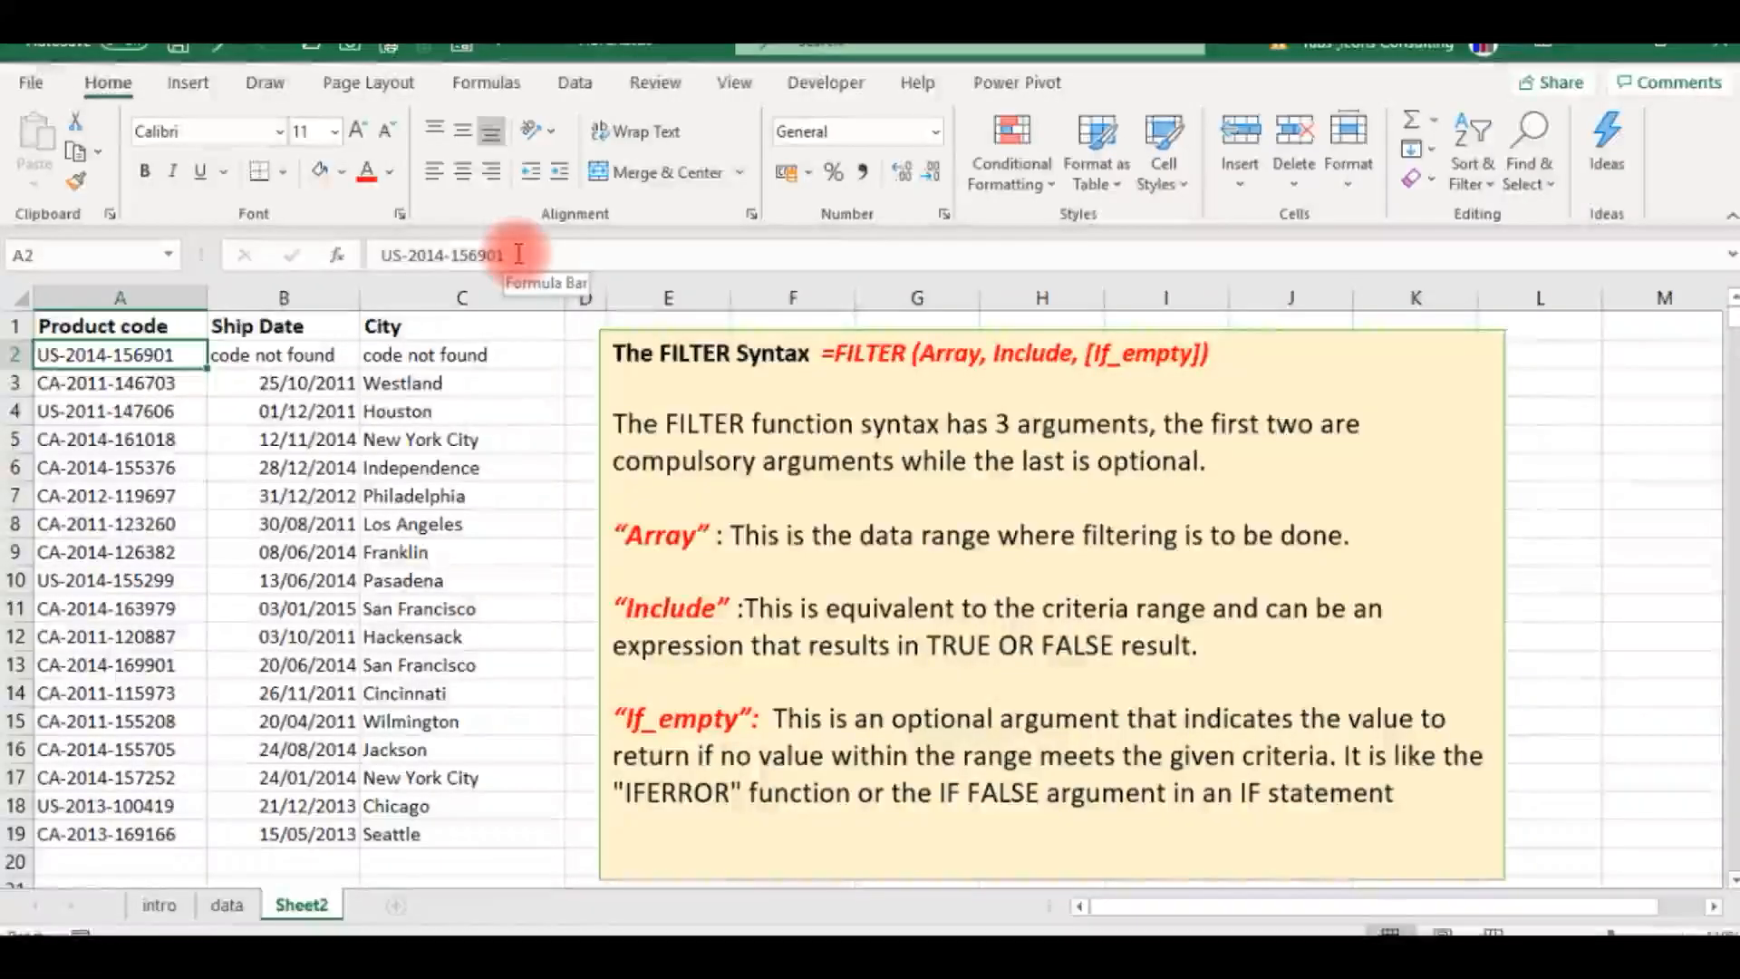
key("Right")
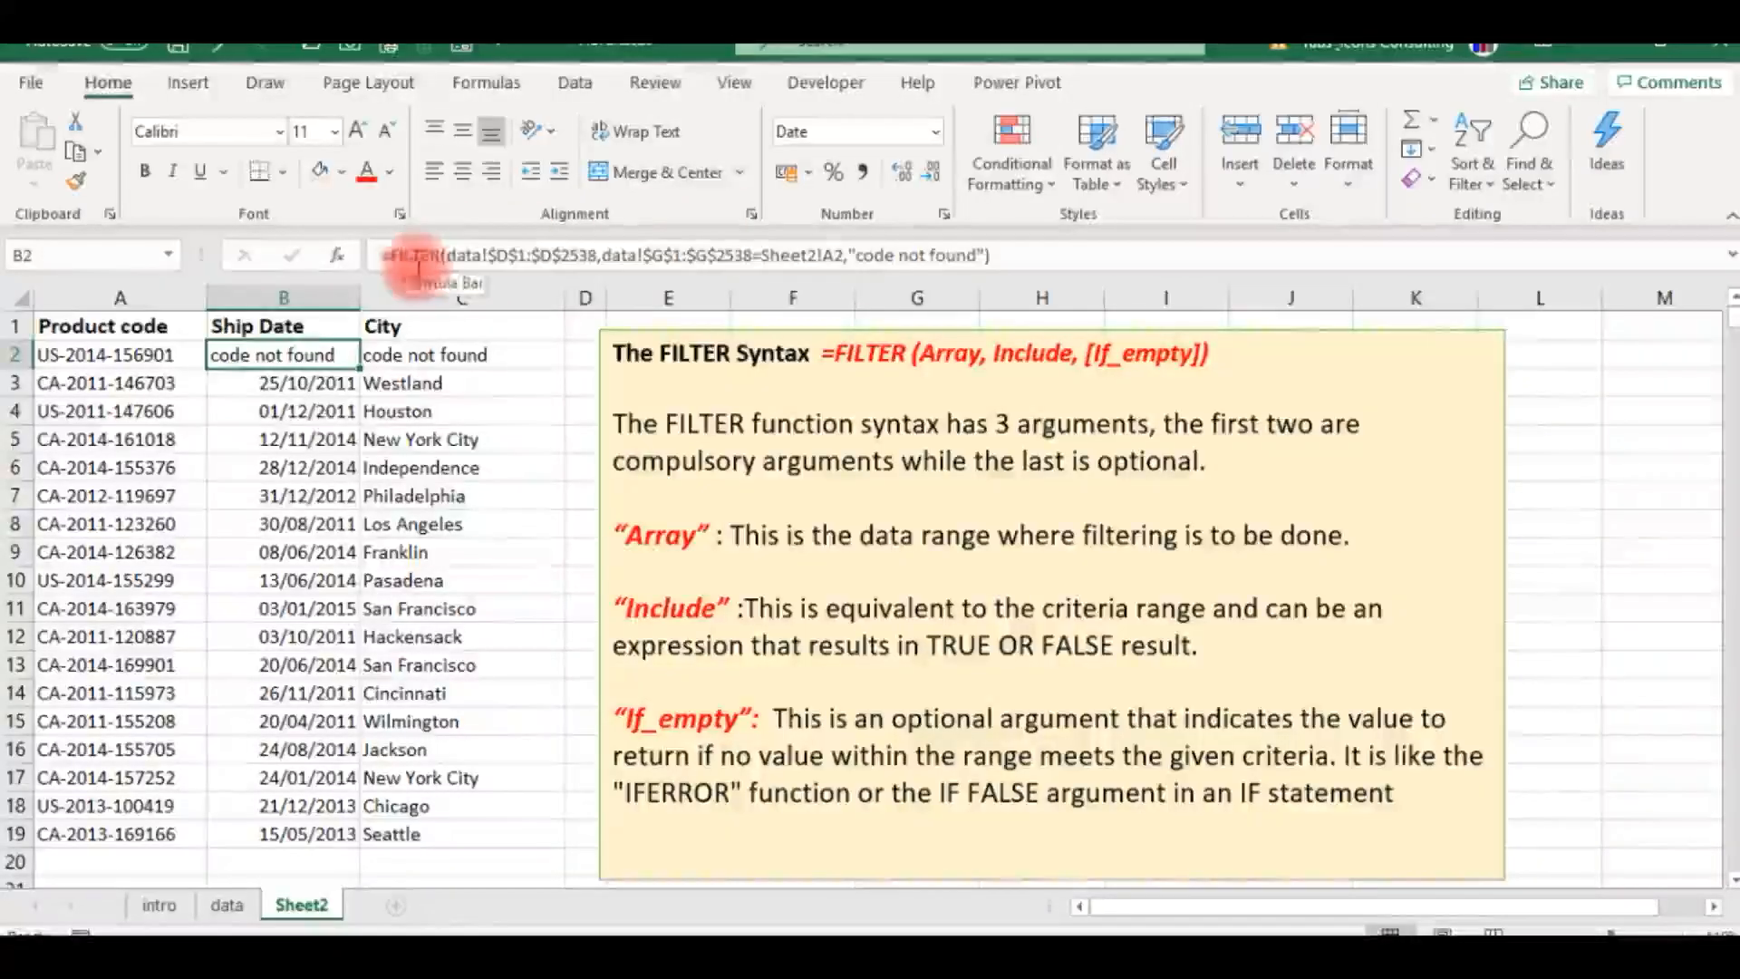
left_click(1007, 257)
key("BackSpace")
key("BackSpace")
key("BackSpace")
key("BackSpace")
key("BackSpace")
key("BackSpace")
key("BackSpace")
key("BackSpace")
key("BackSpace")
key("BackSpace")
key("BackSpace")
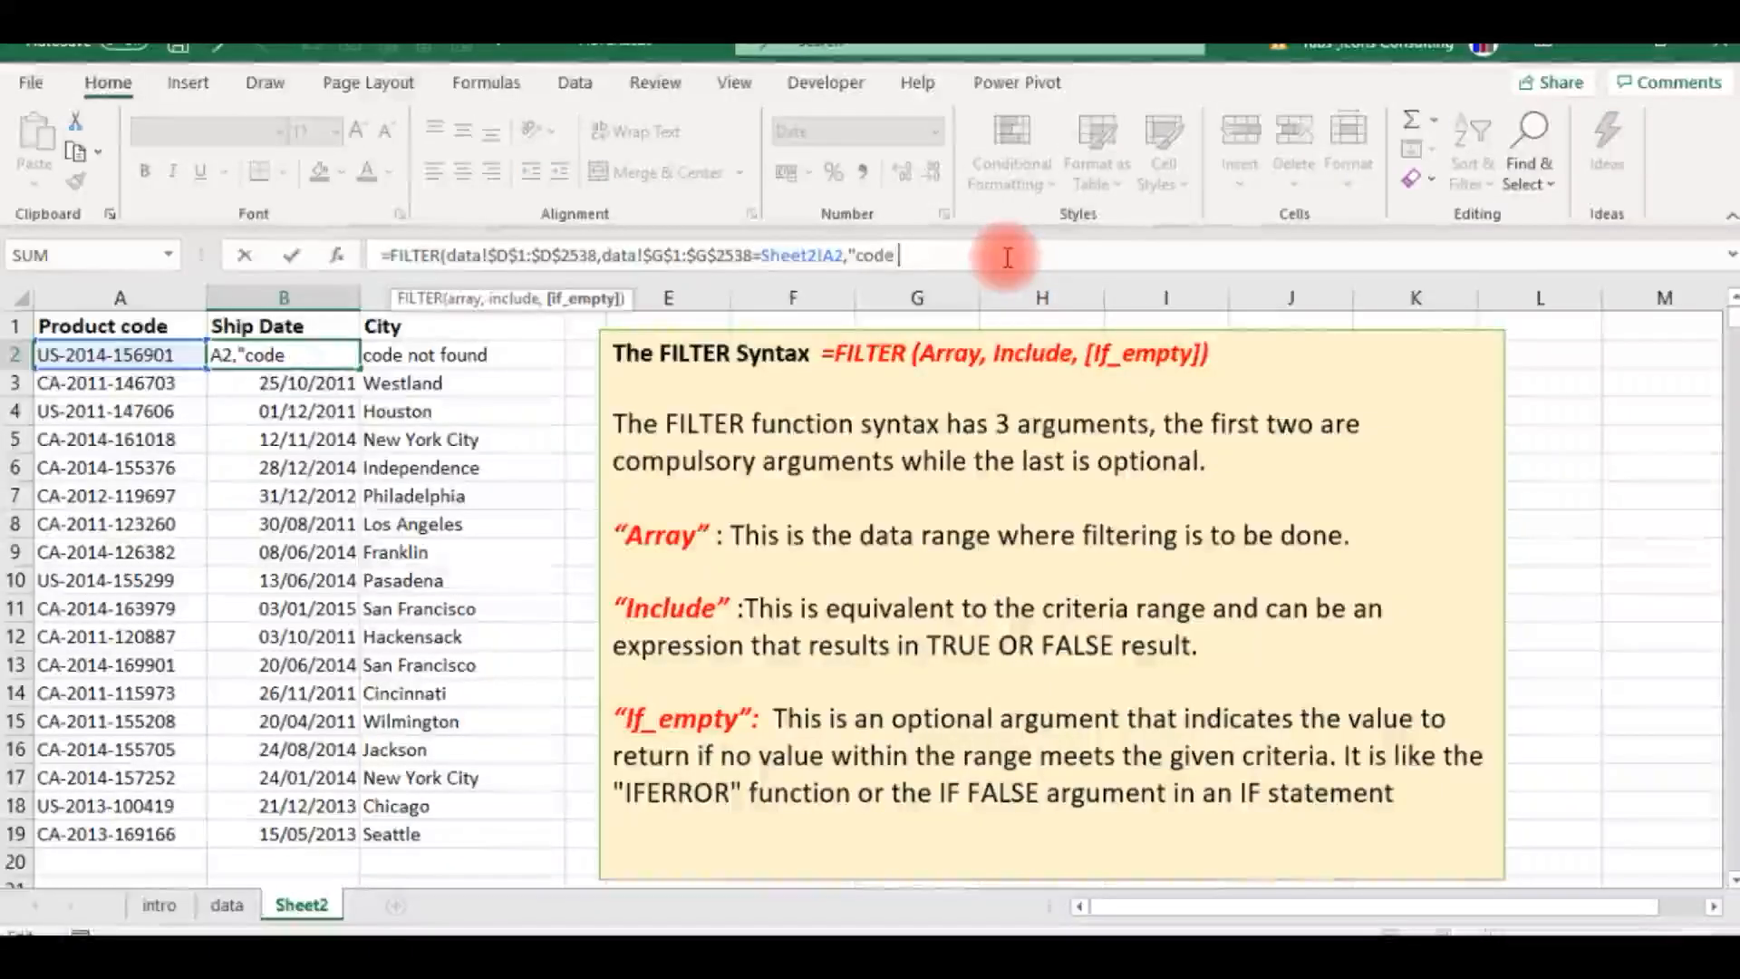
key("BackSpace")
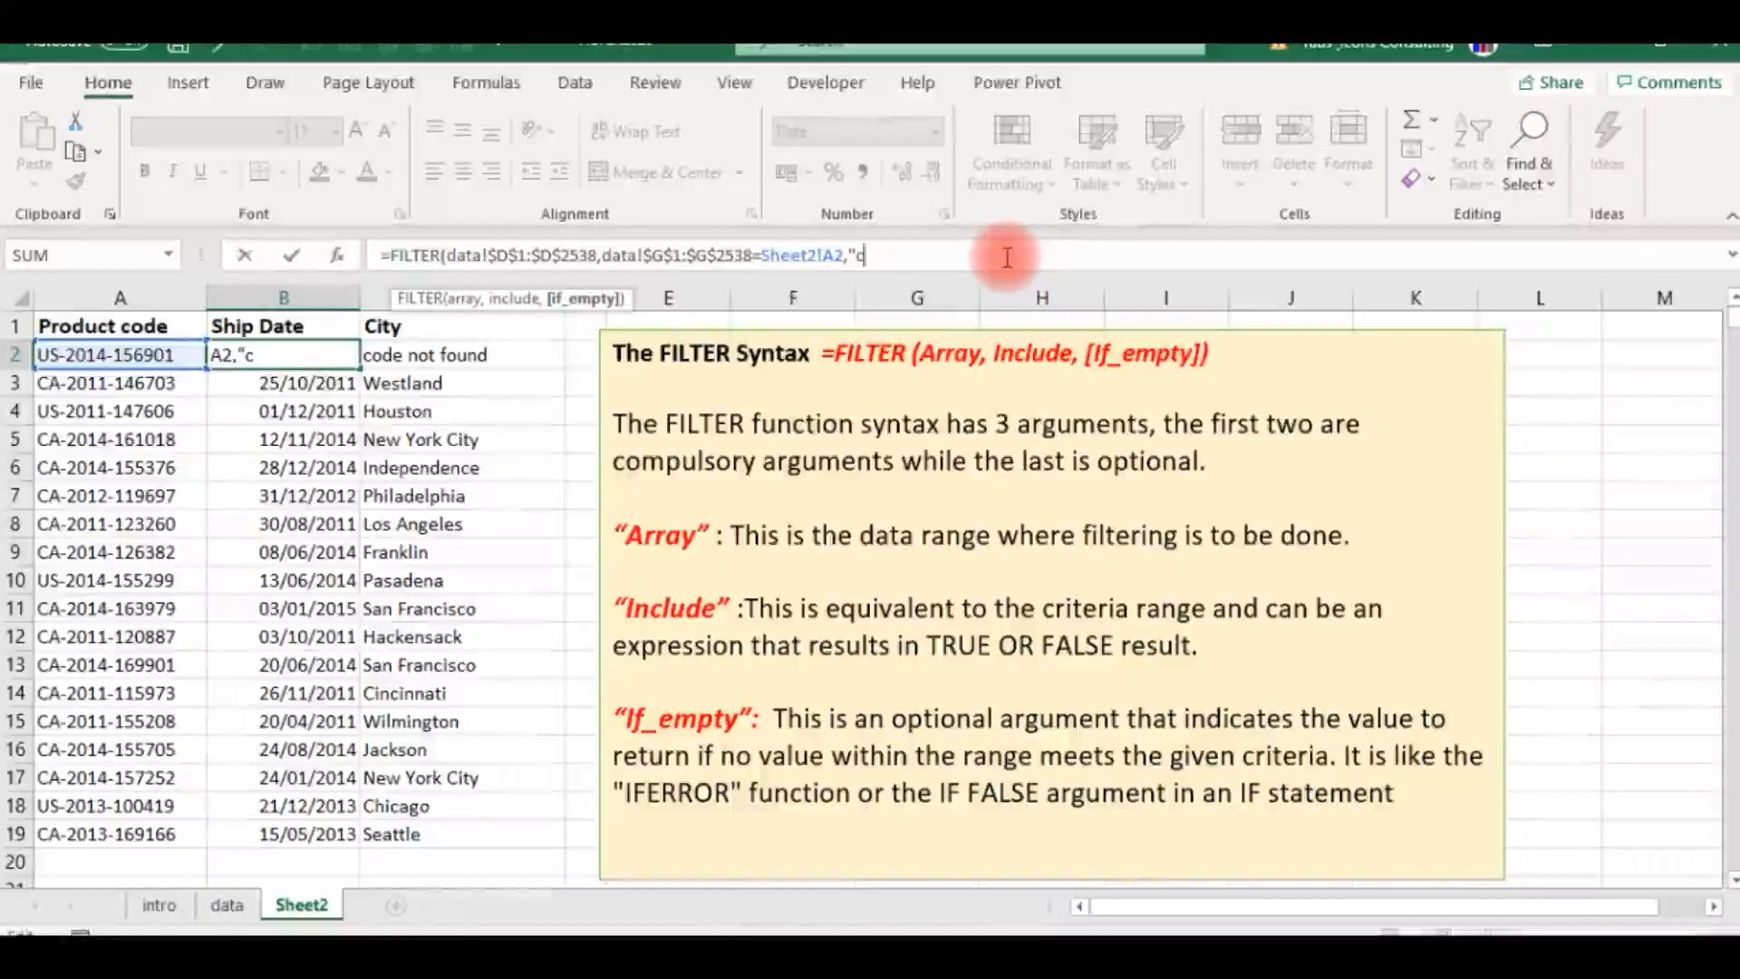
key("BackSpace")
key("BackSpace")
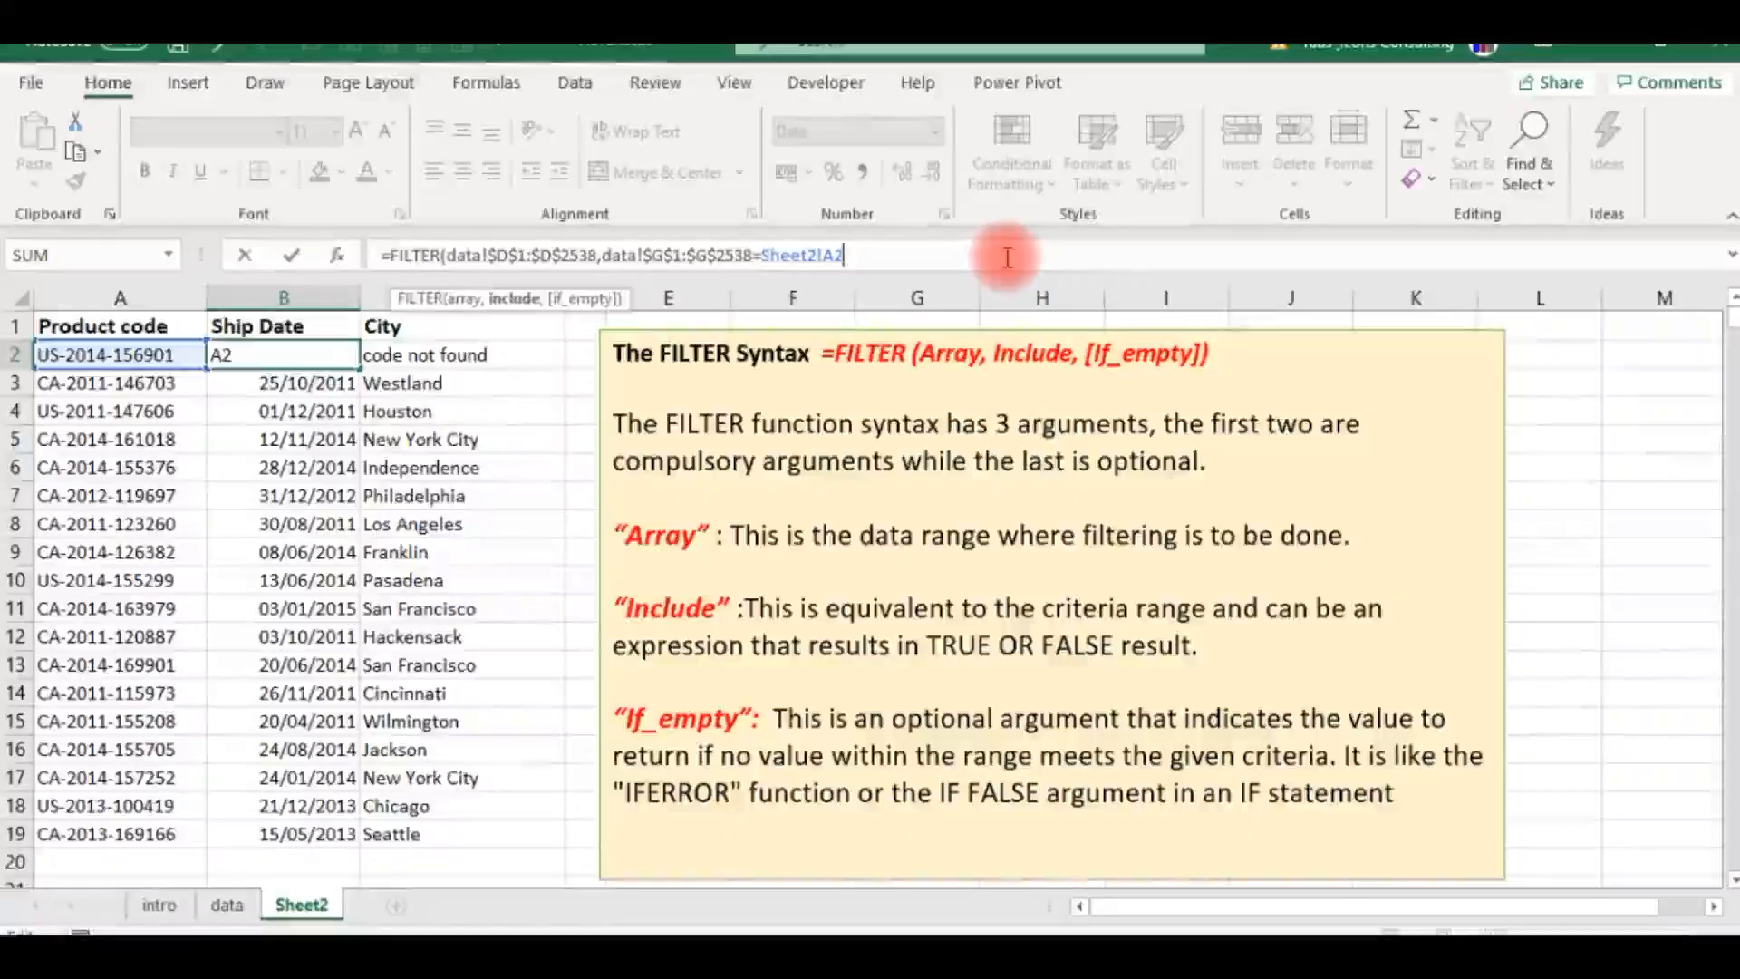
key("Return")
key("Up")
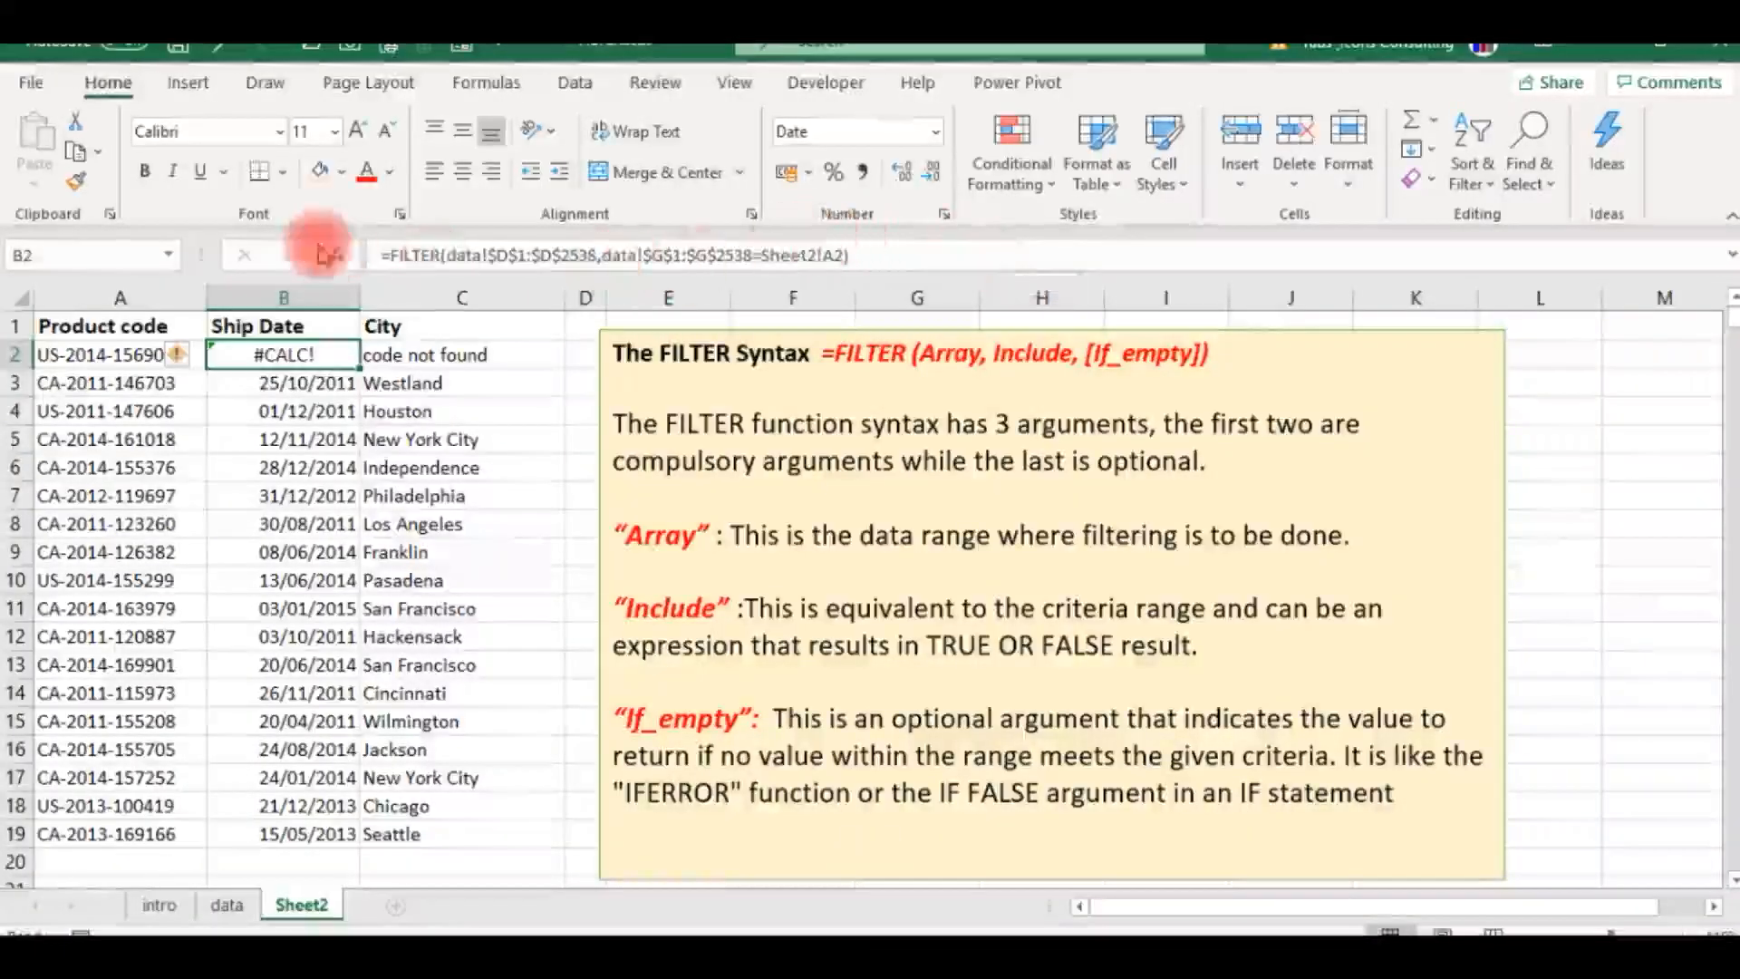
Step: Wrap B2's FILTER formula in IFERROR with "code not found" as the error value, and compare it with the City formula in C2
left_click(394, 254)
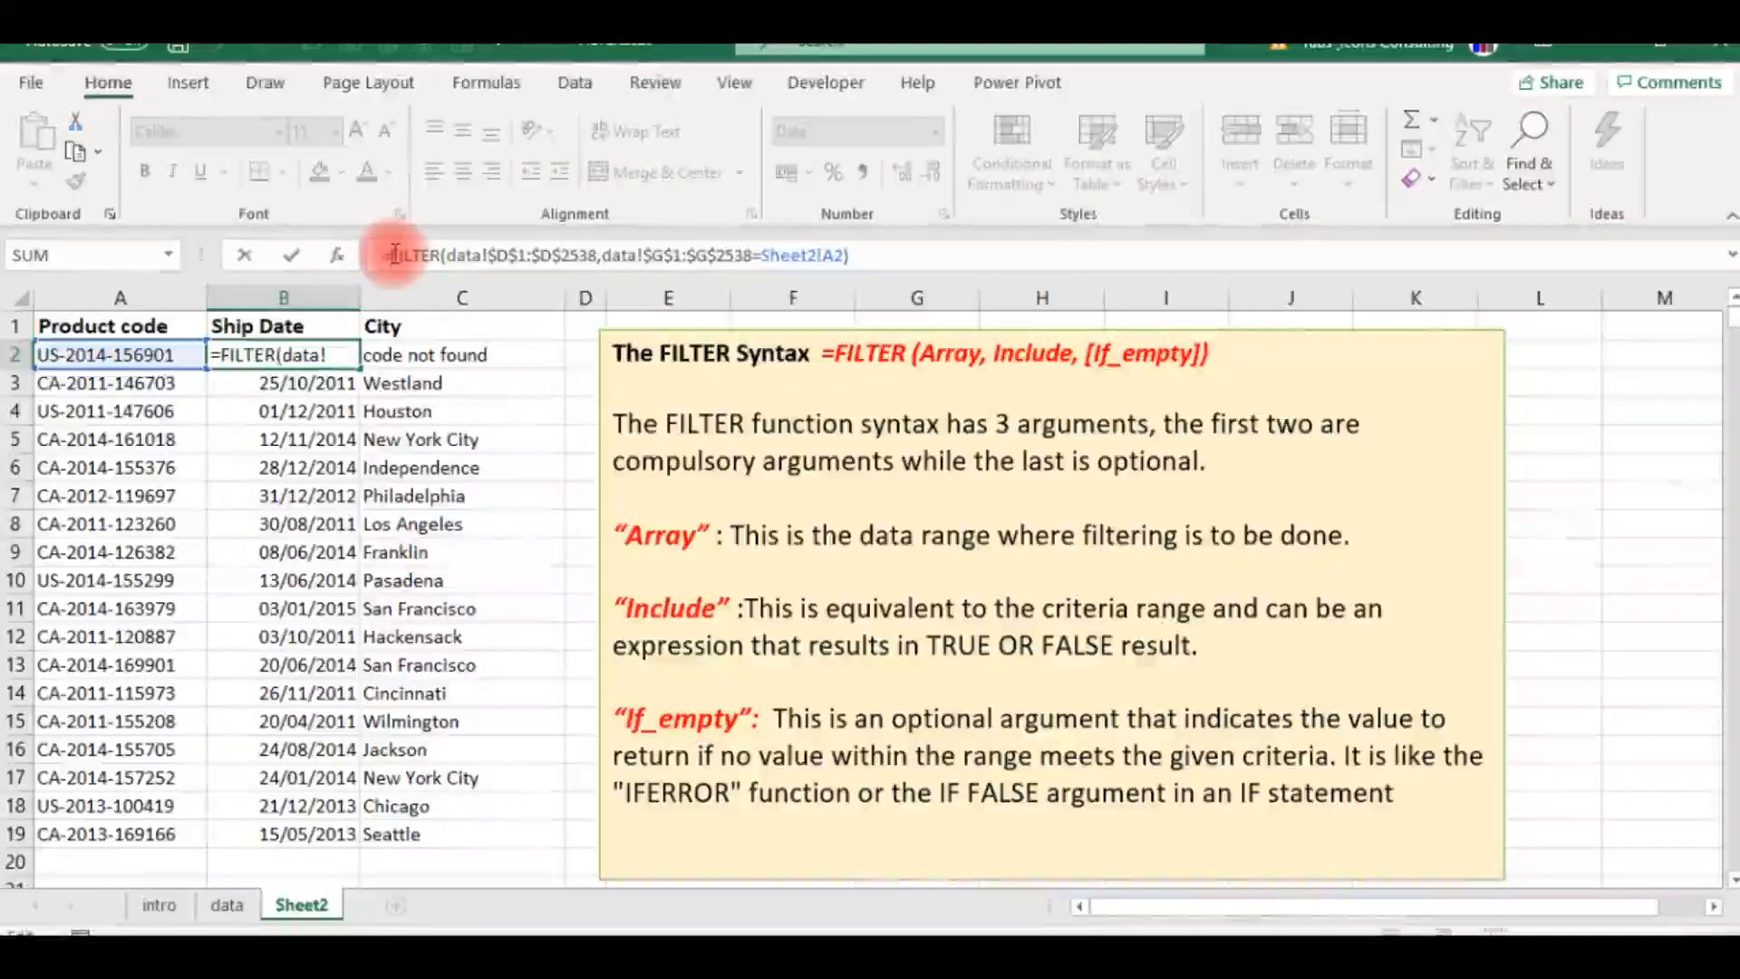
type("ife")
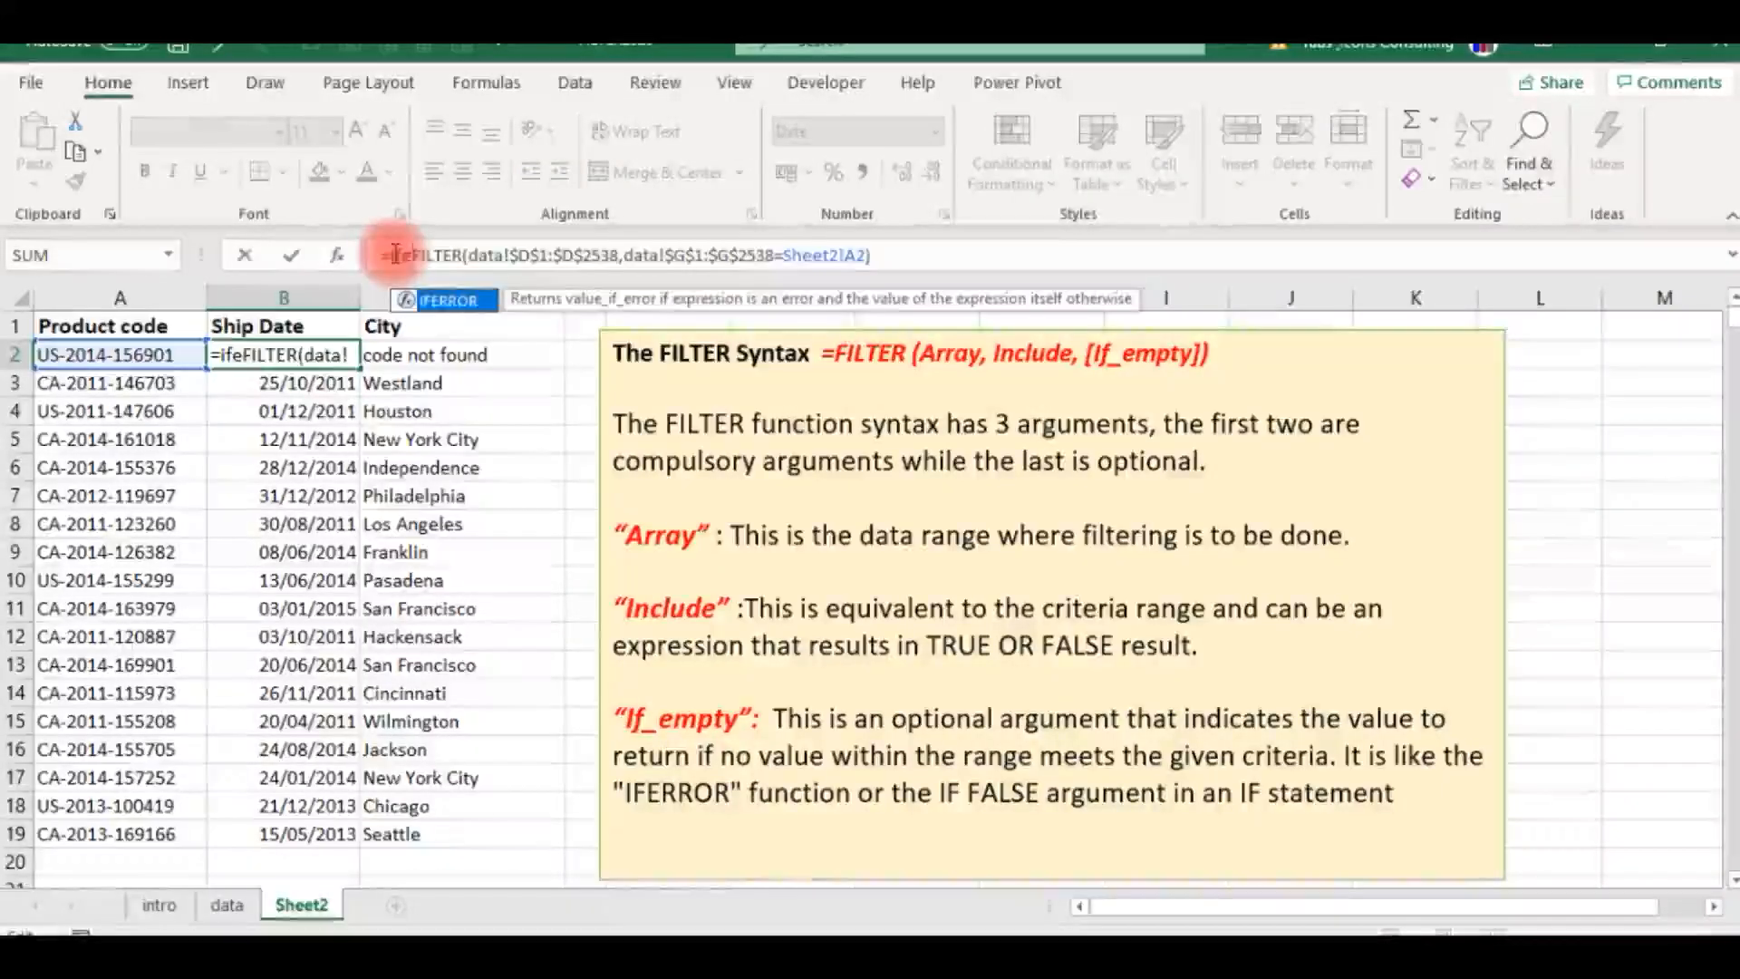
key("Tab")
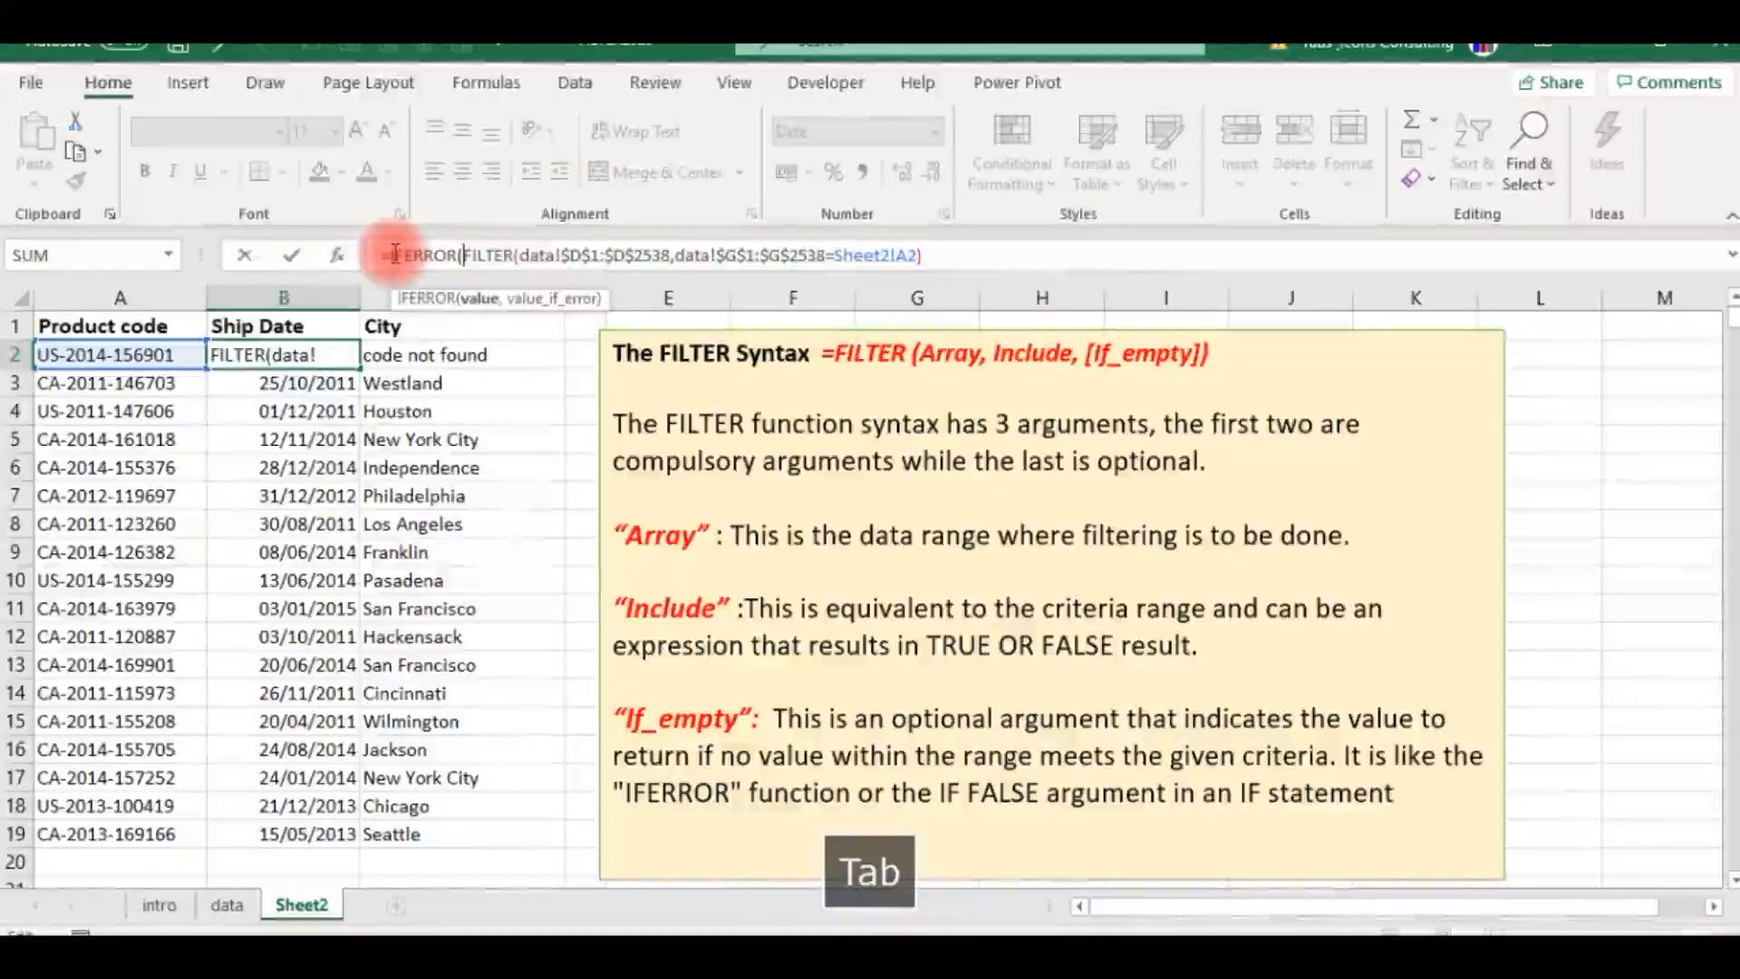
left_click(925, 254)
type(",\"code not found\"")
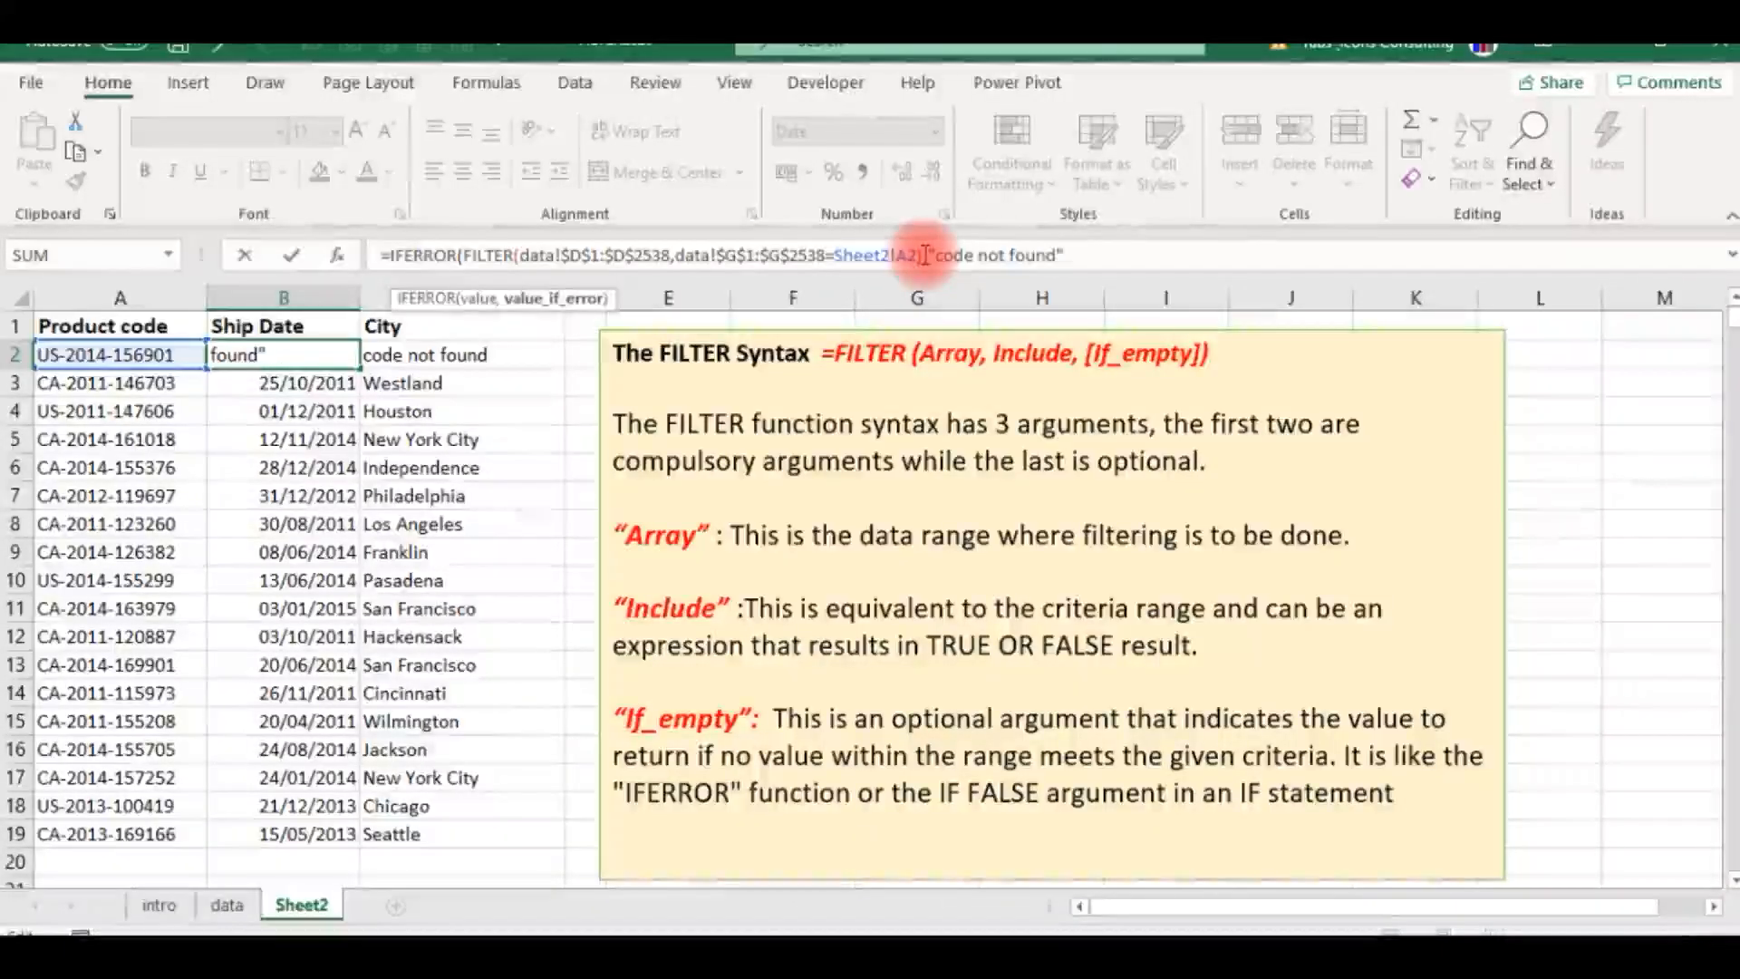
key("Return")
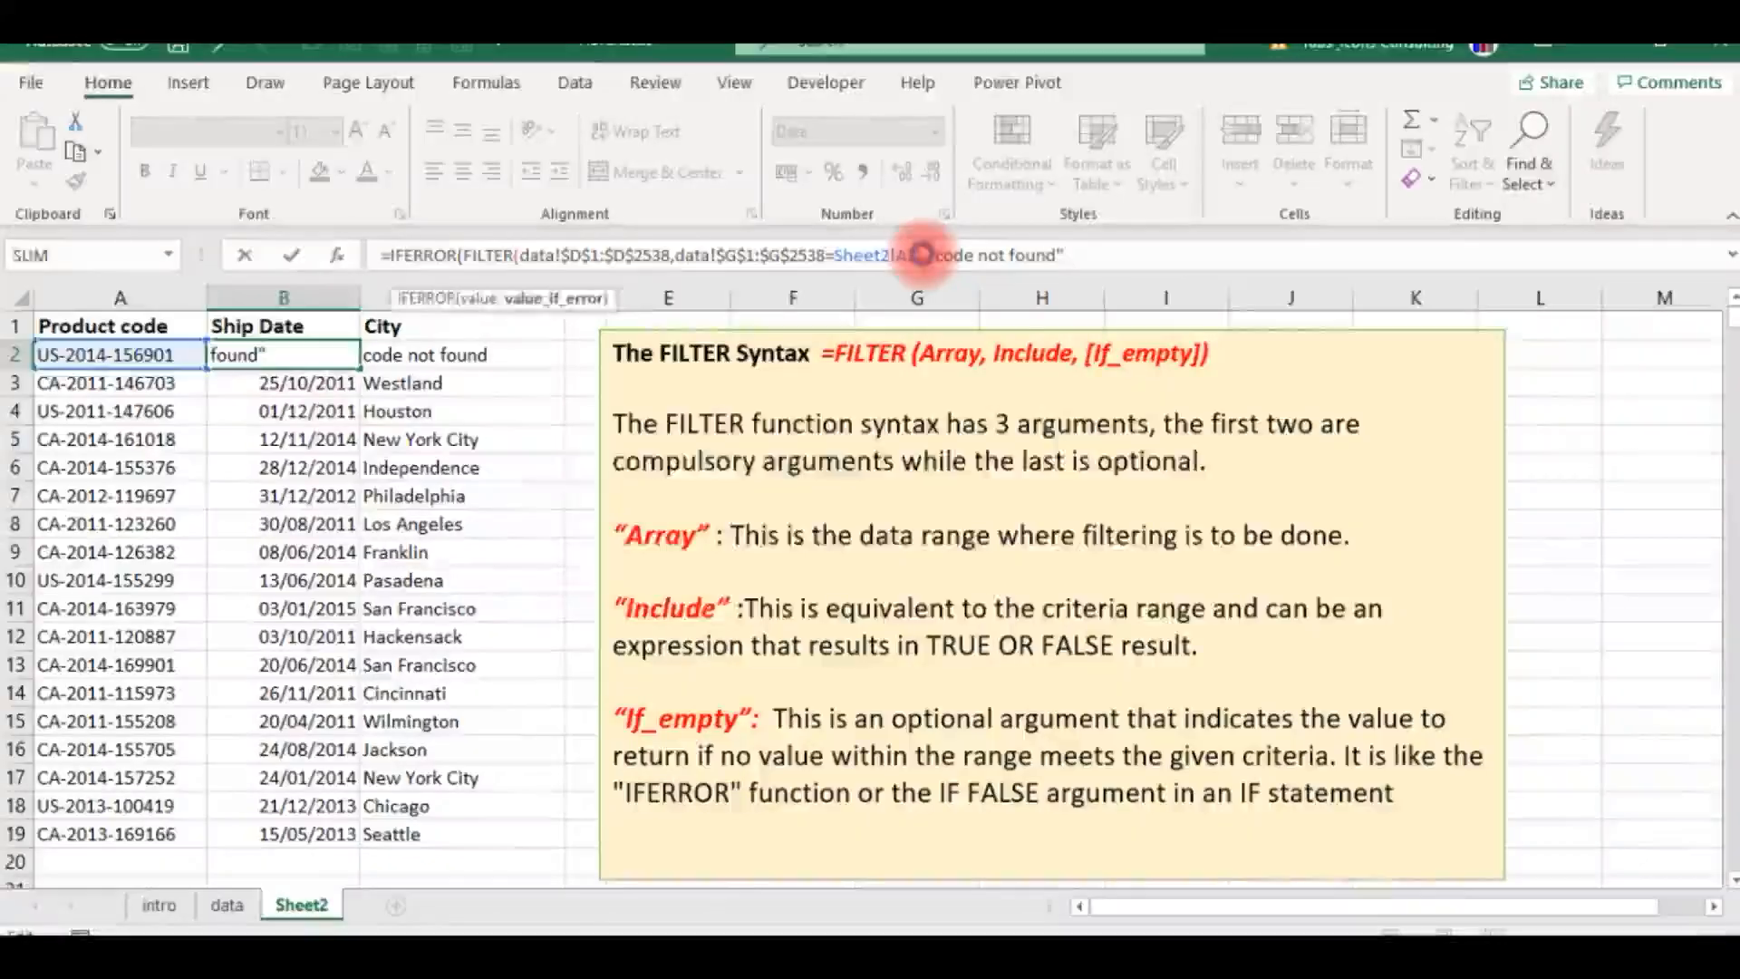
key("Return")
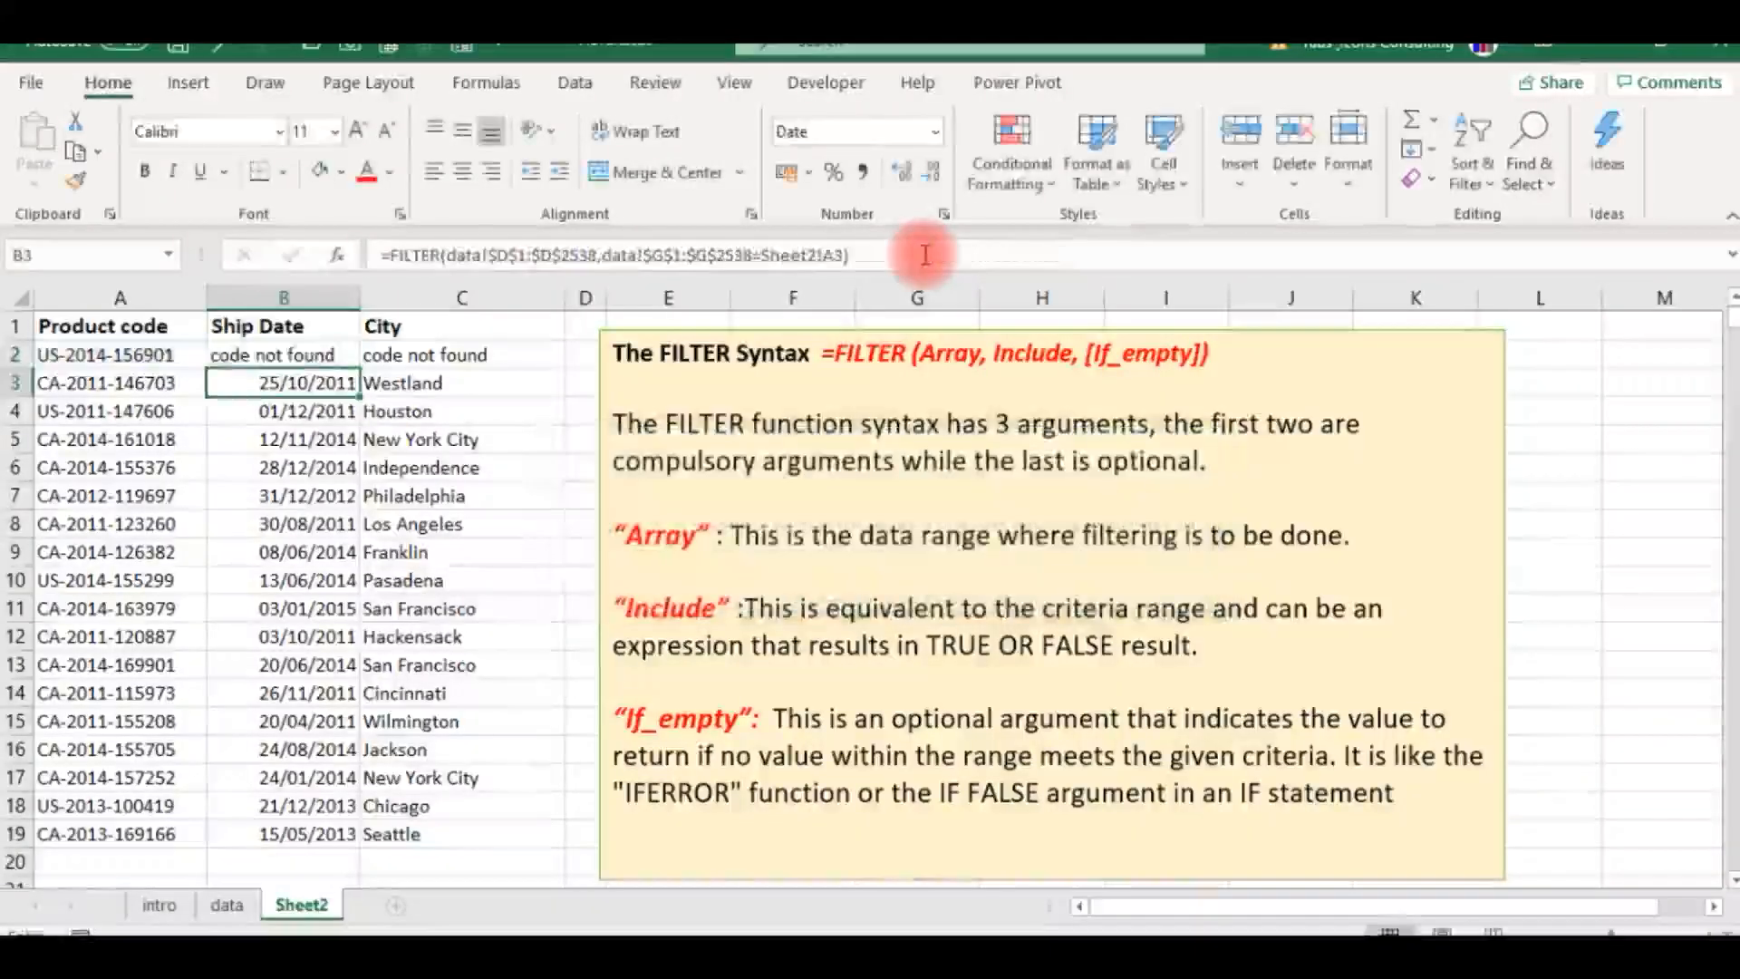
key("Up")
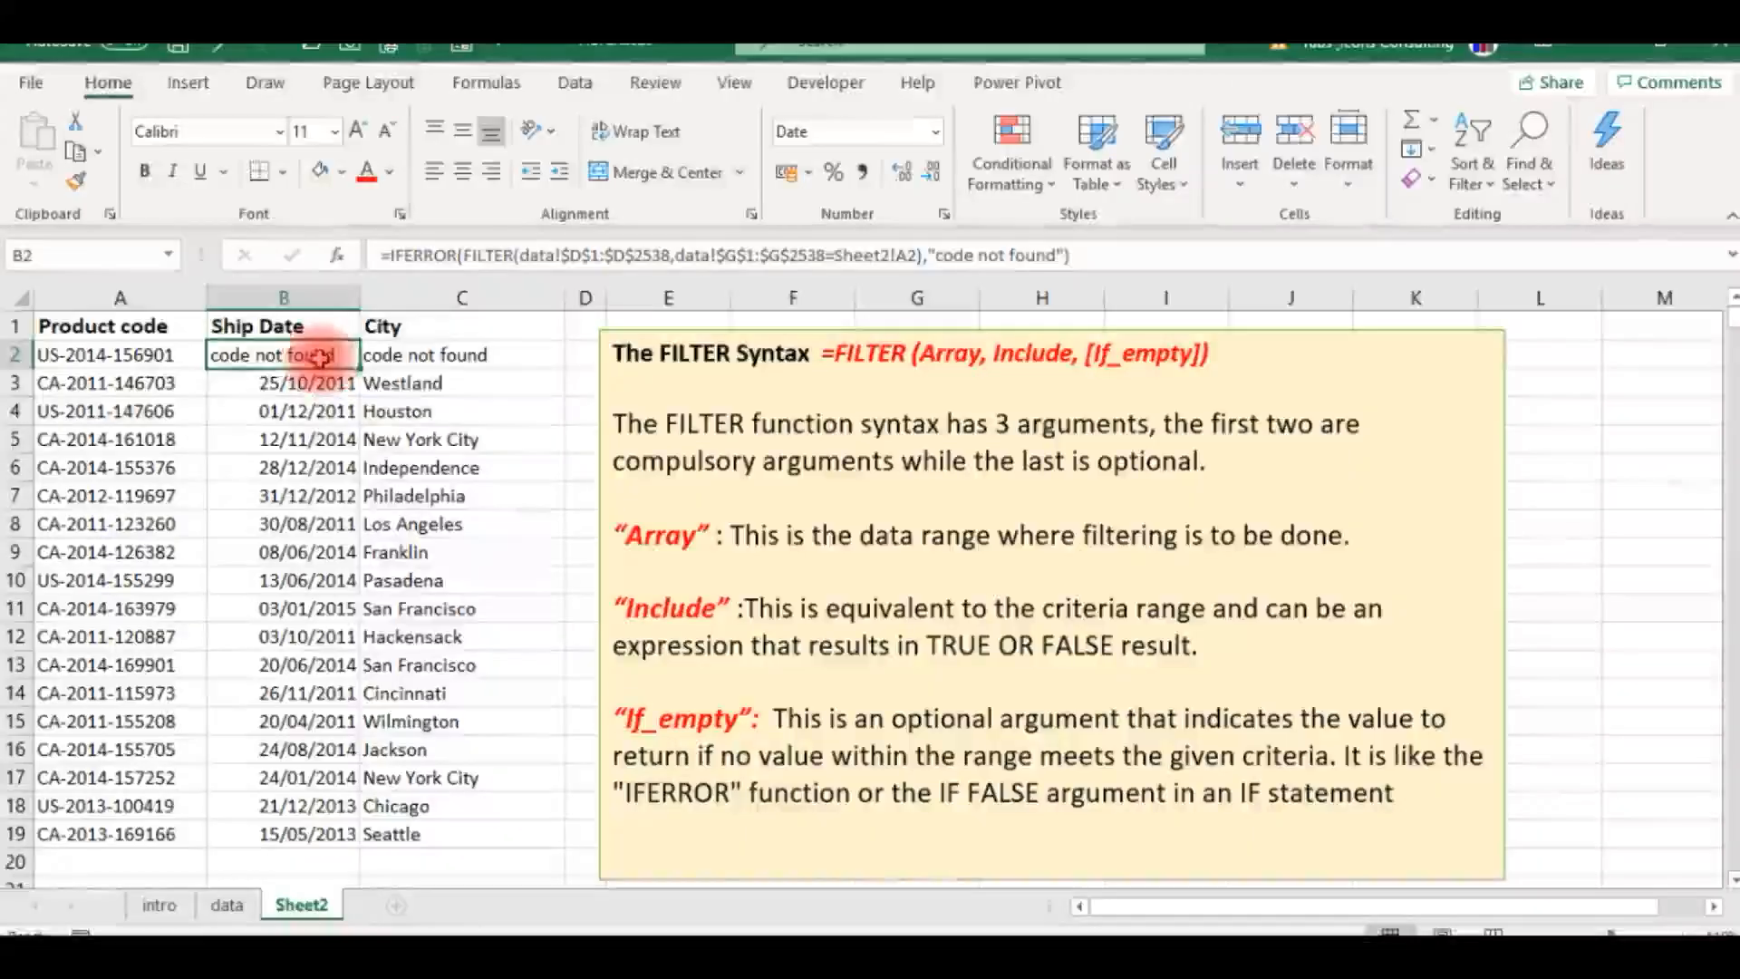
left_click(409, 358)
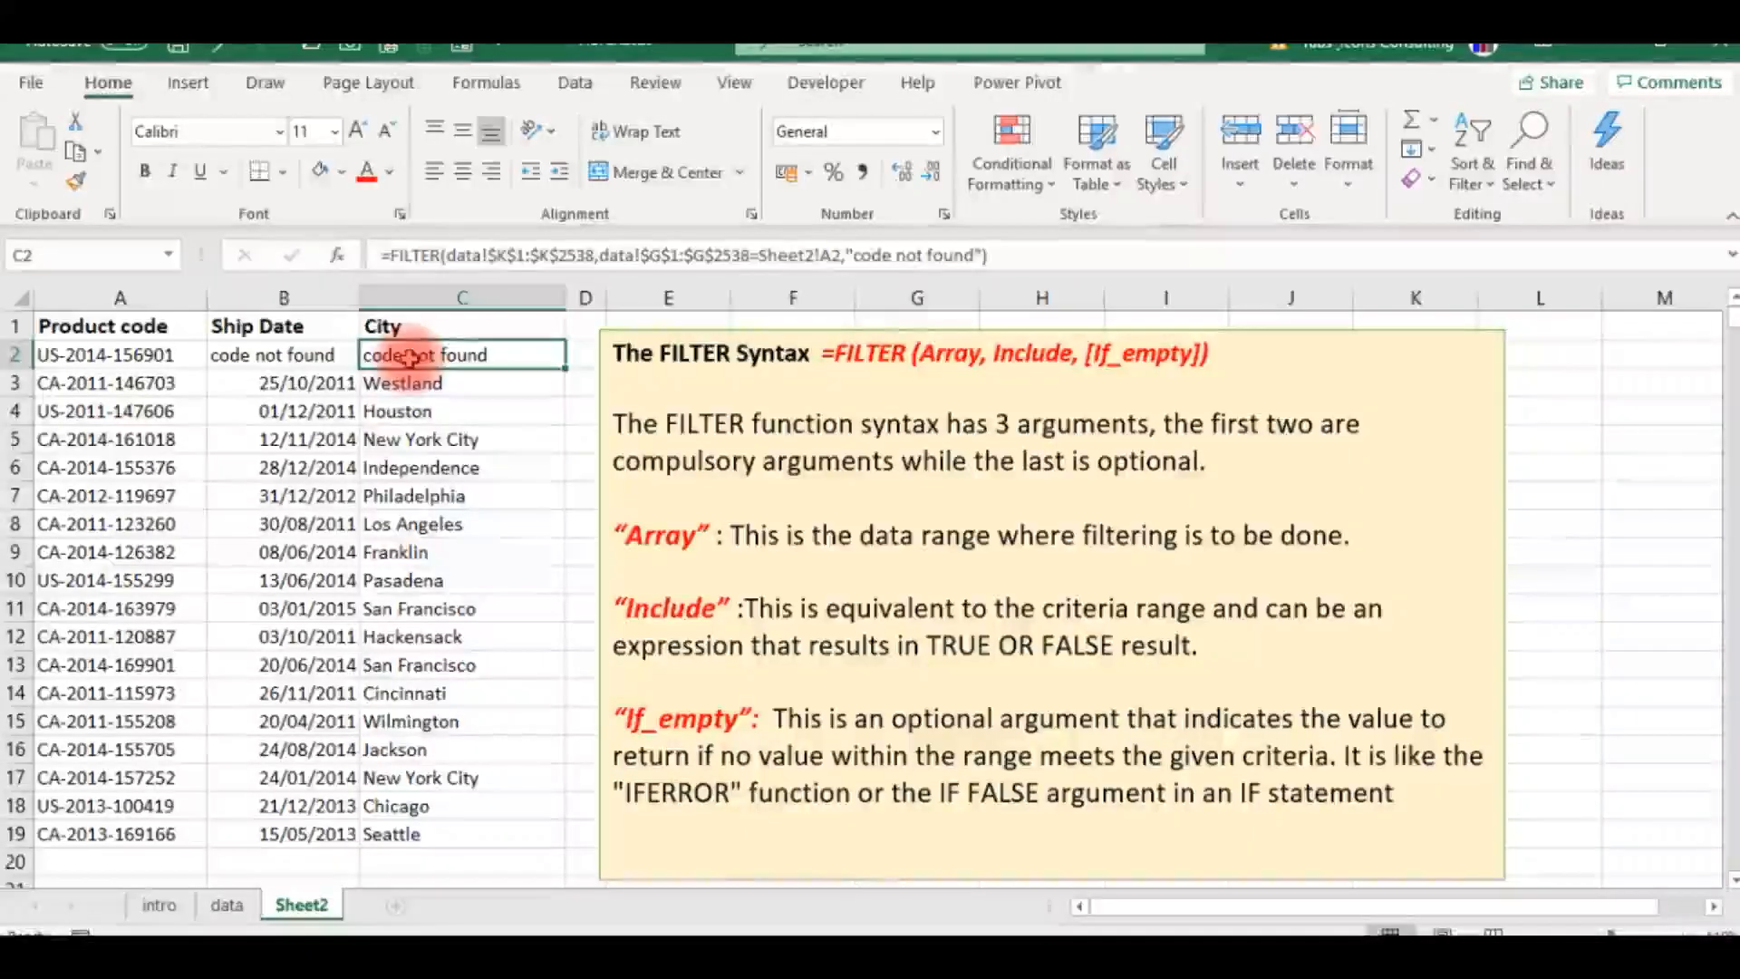
left_click(226, 356)
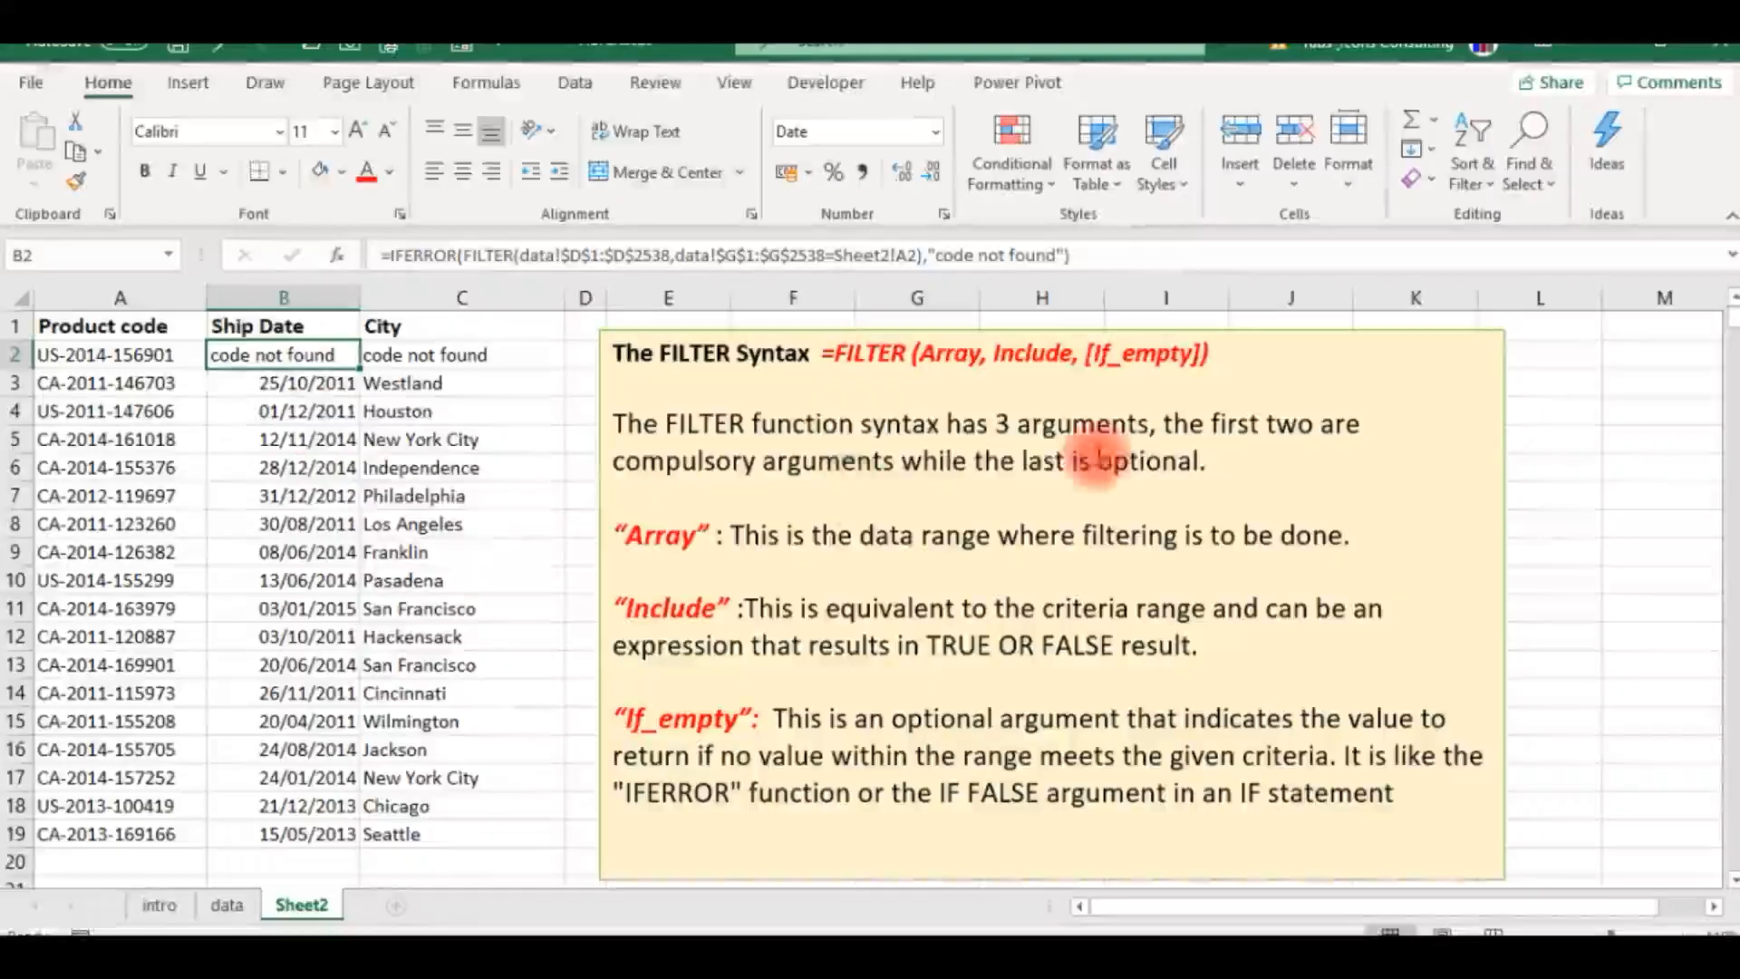
Step: Undo the IFERROR edit of the Ship Date formula in B2
key("Down")
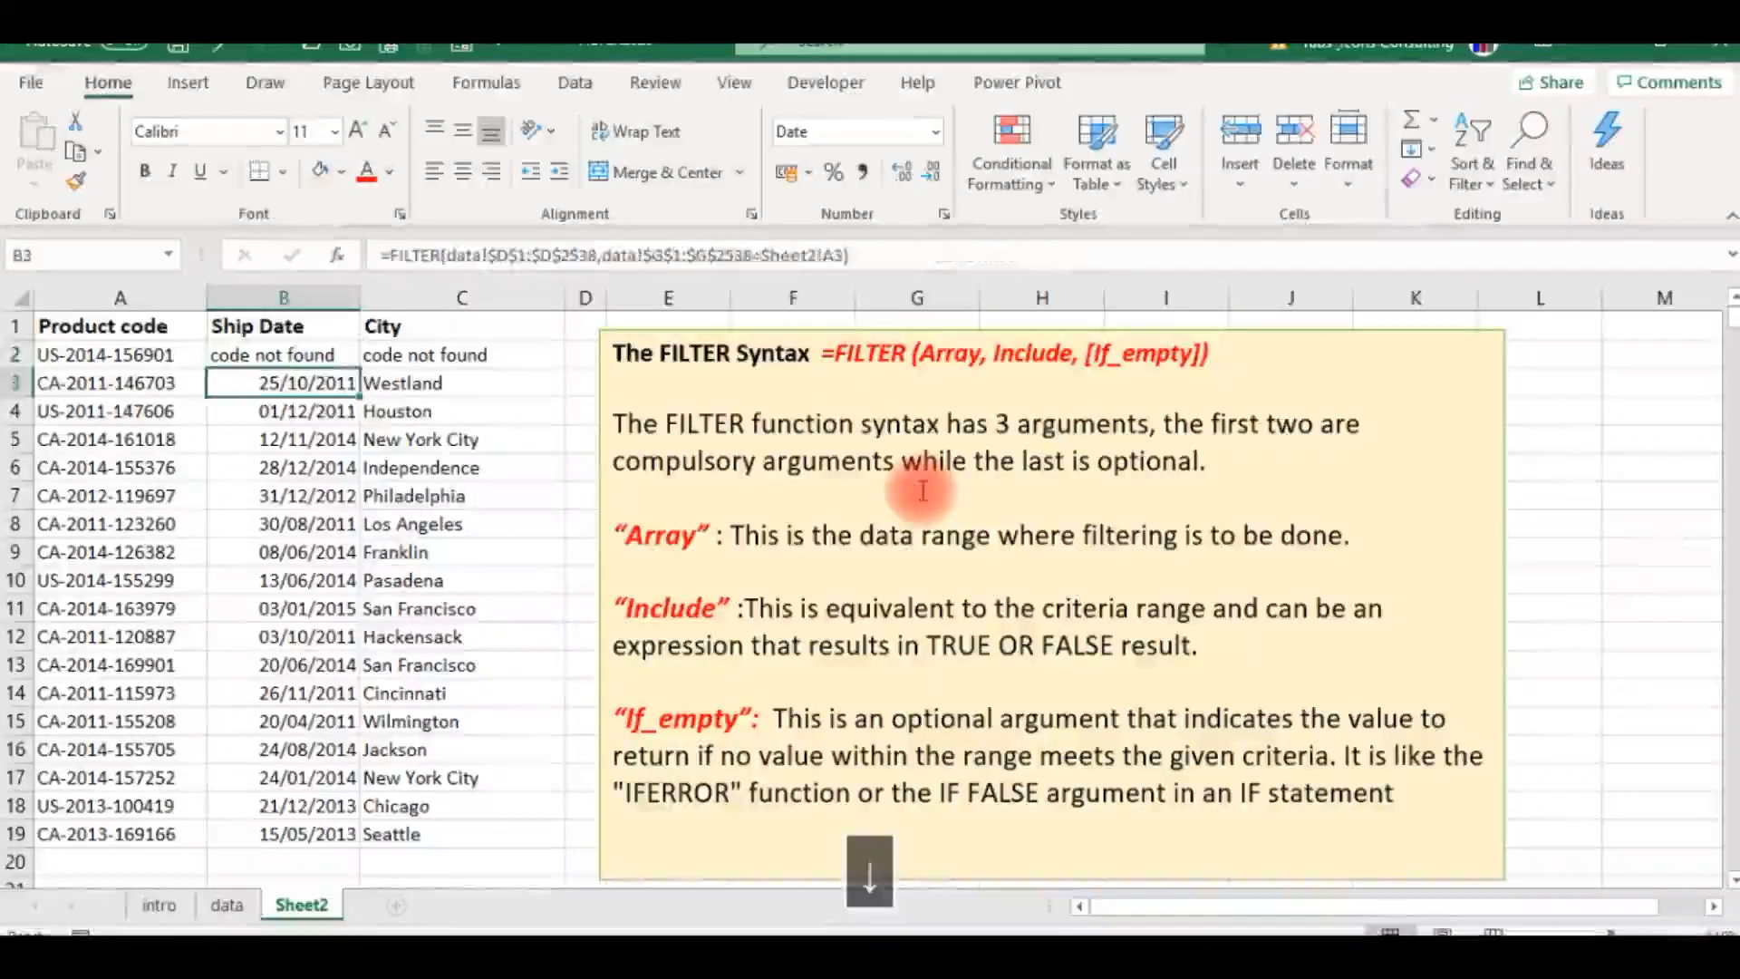
key("ctrl+c")
key("Up")
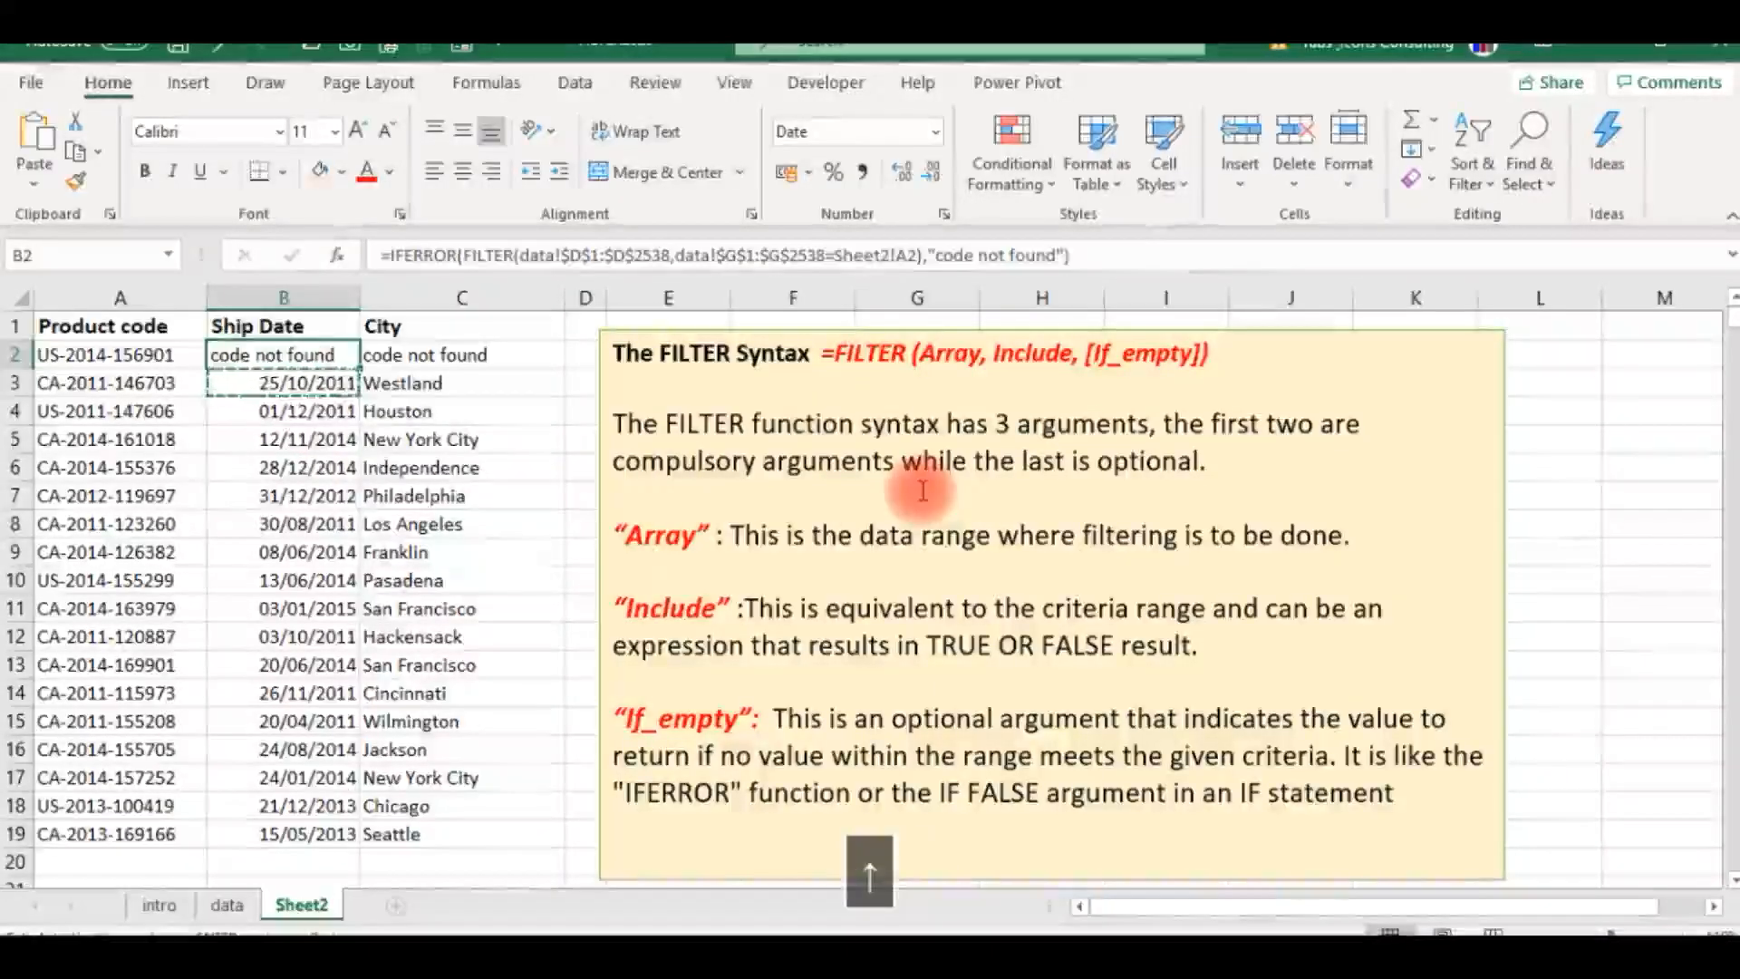
key("ctrl+z")
key("Left")
key("Right")
key("Right")
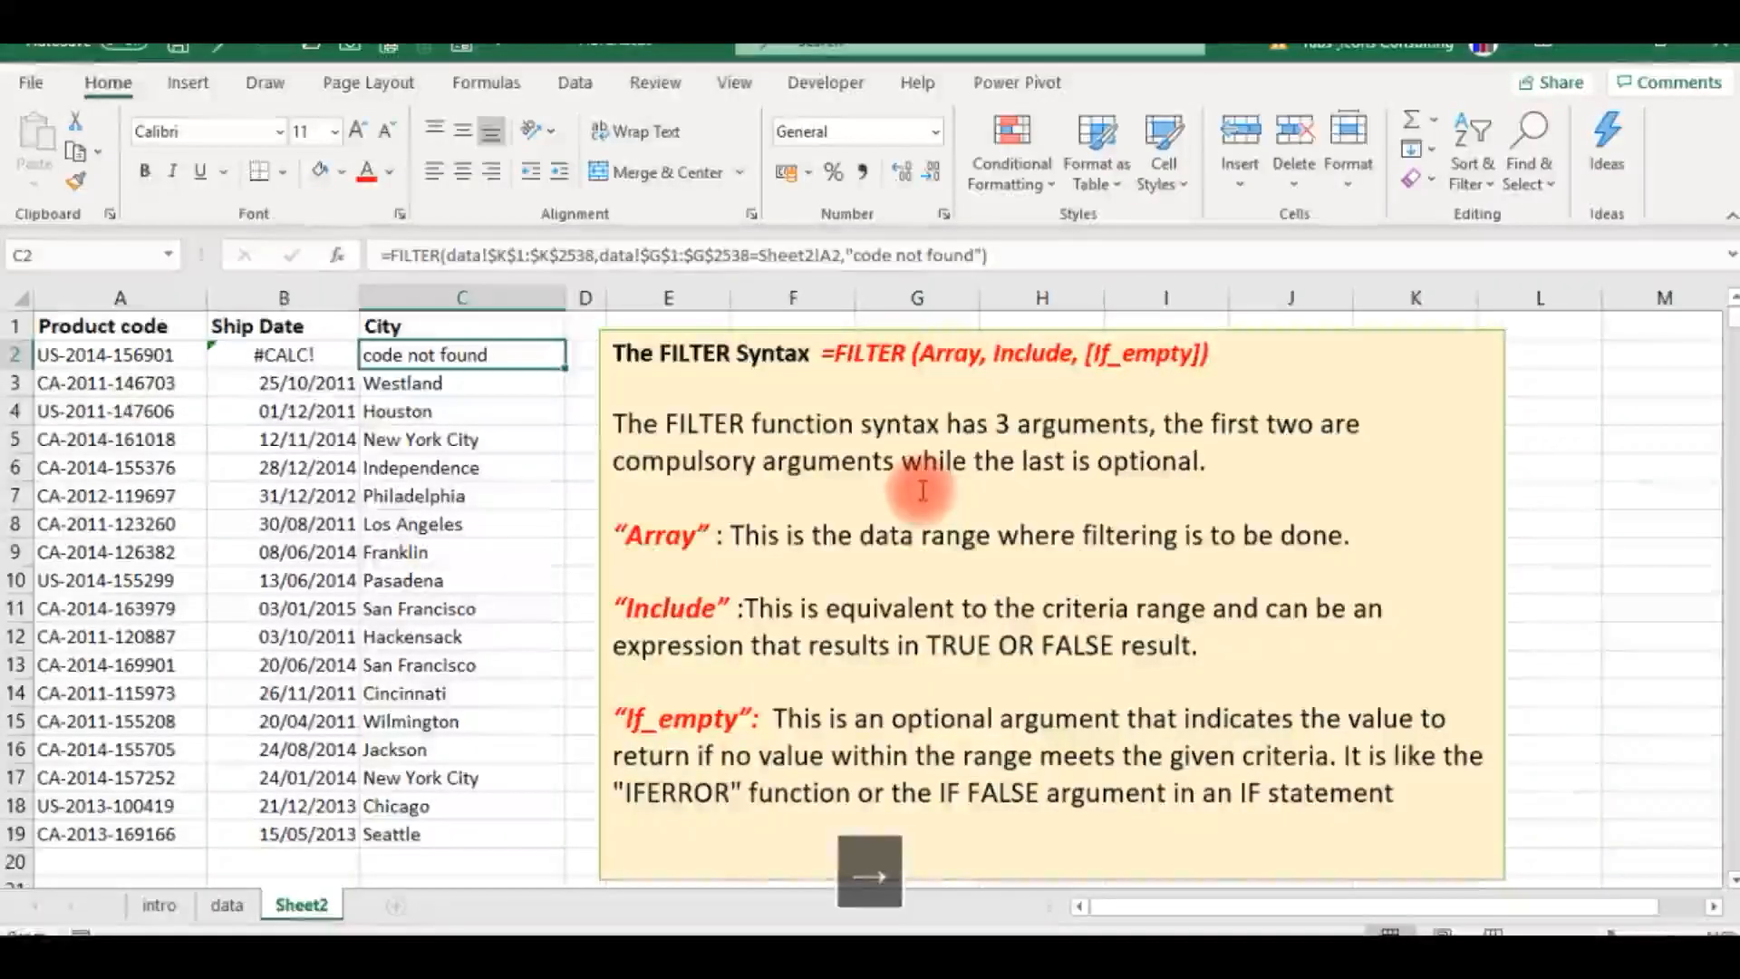
key("Left")
key("Right")
key("Left")
key("Left")
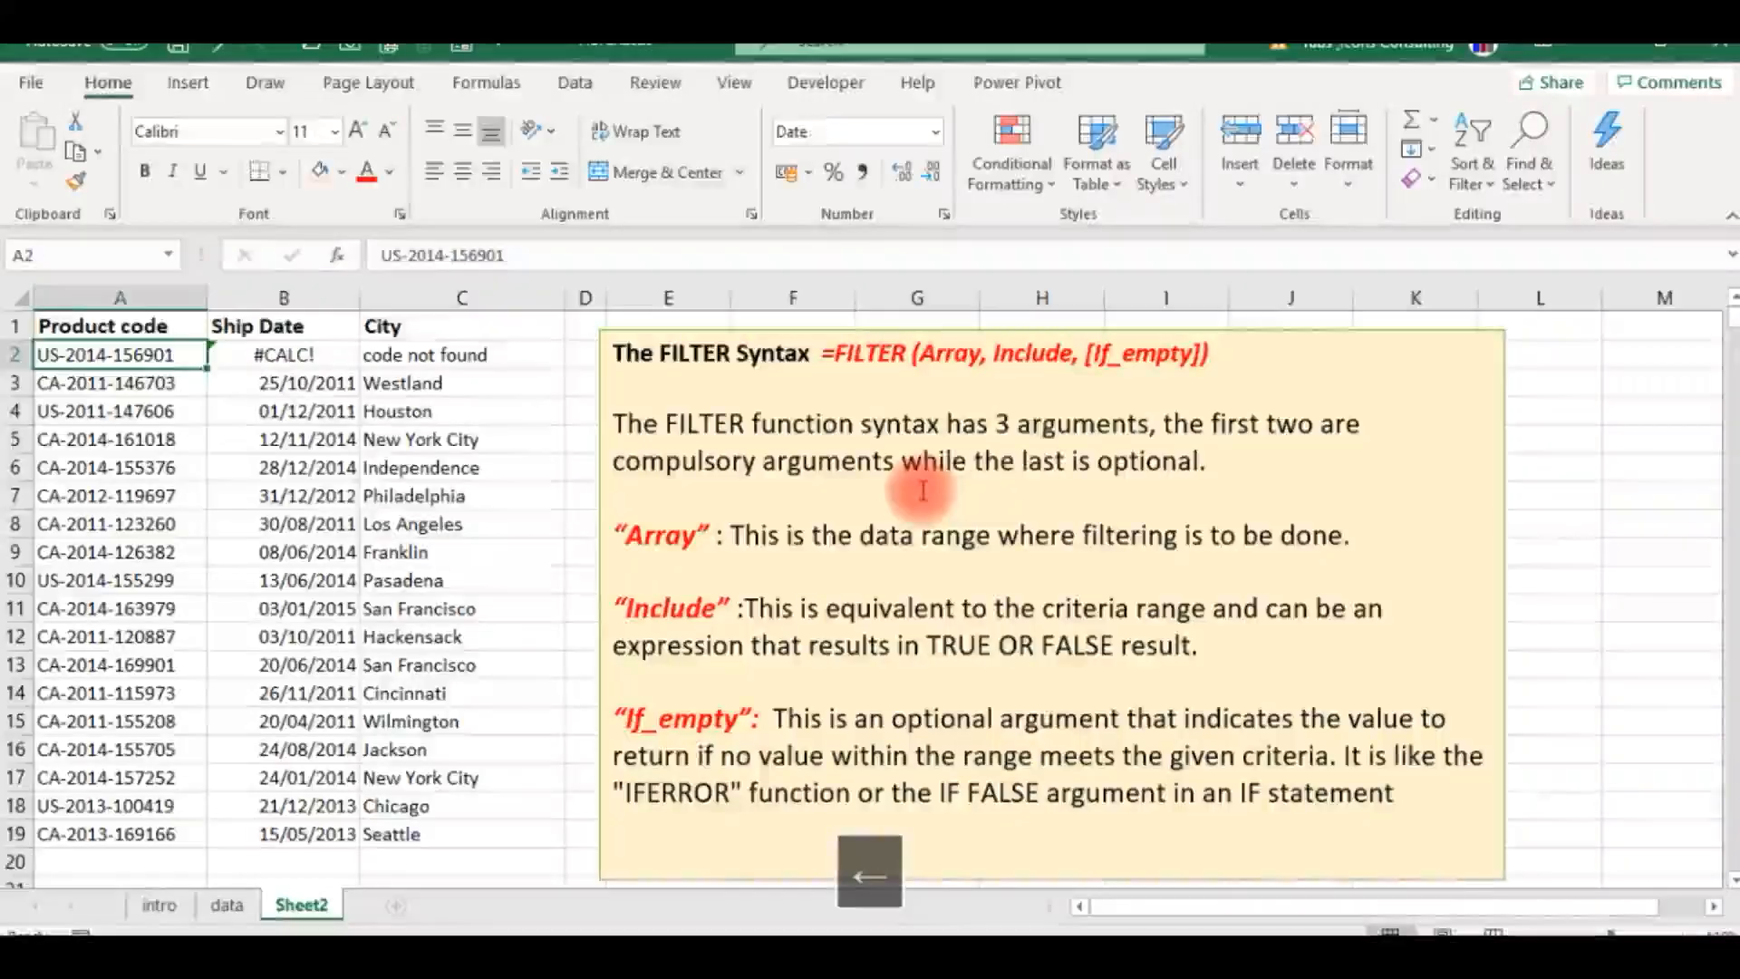
left_click(507, 253)
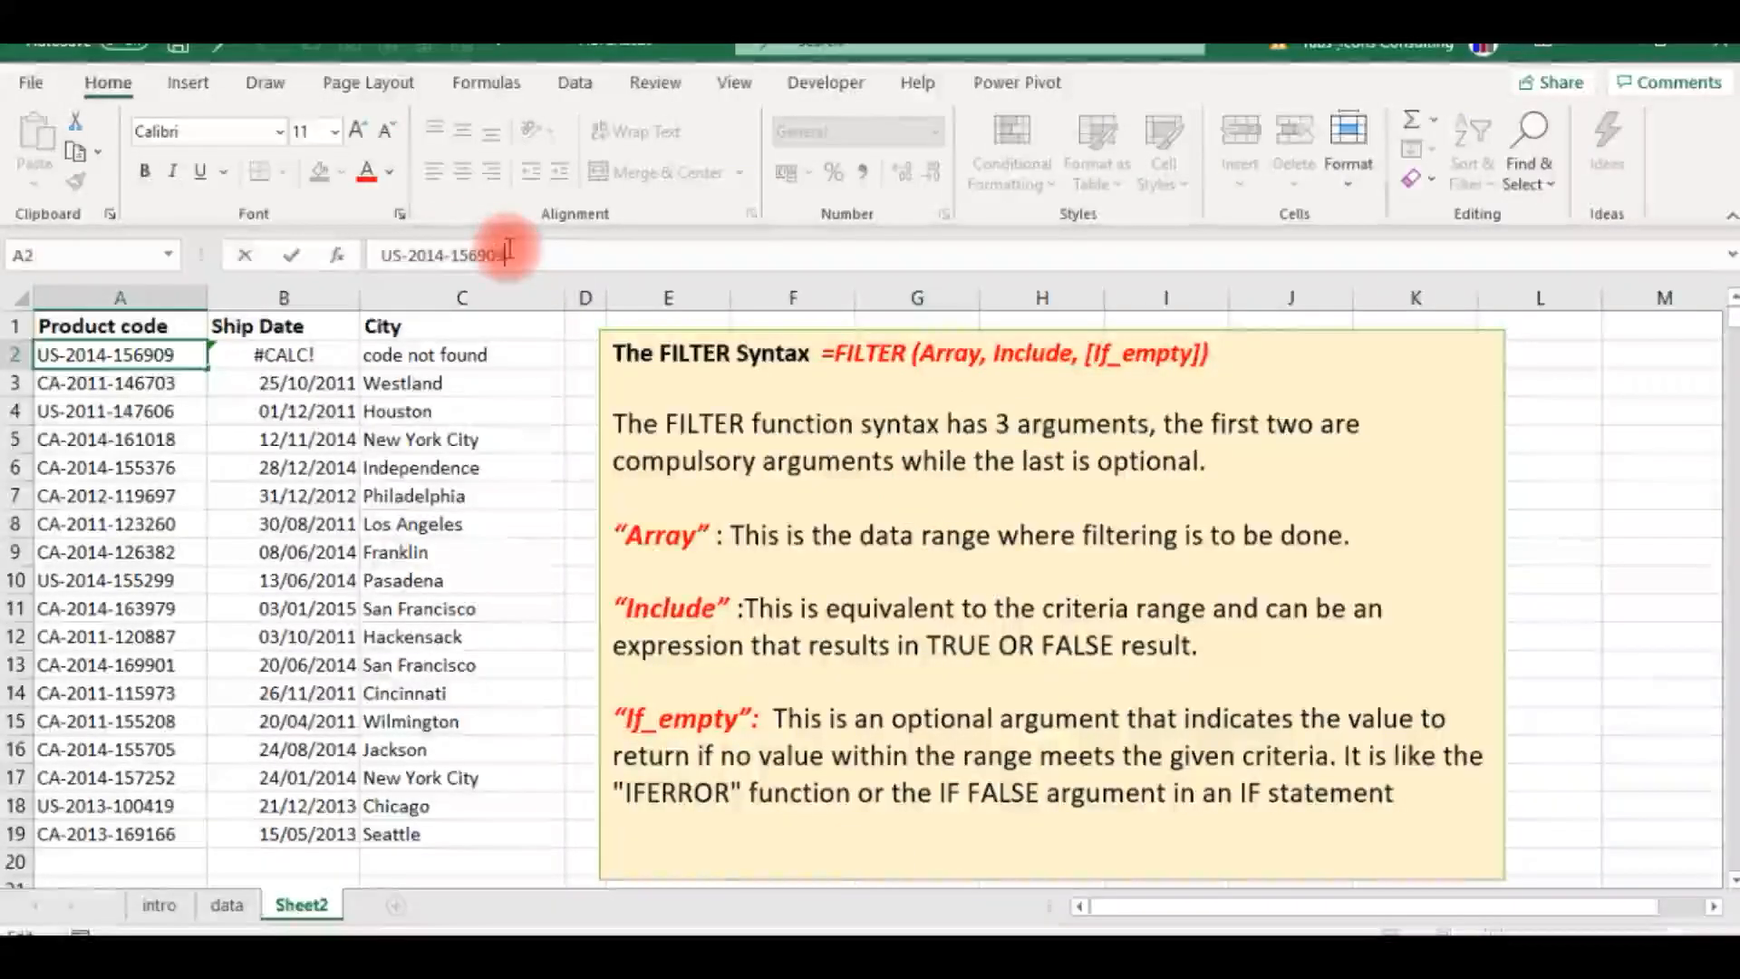
key("Return")
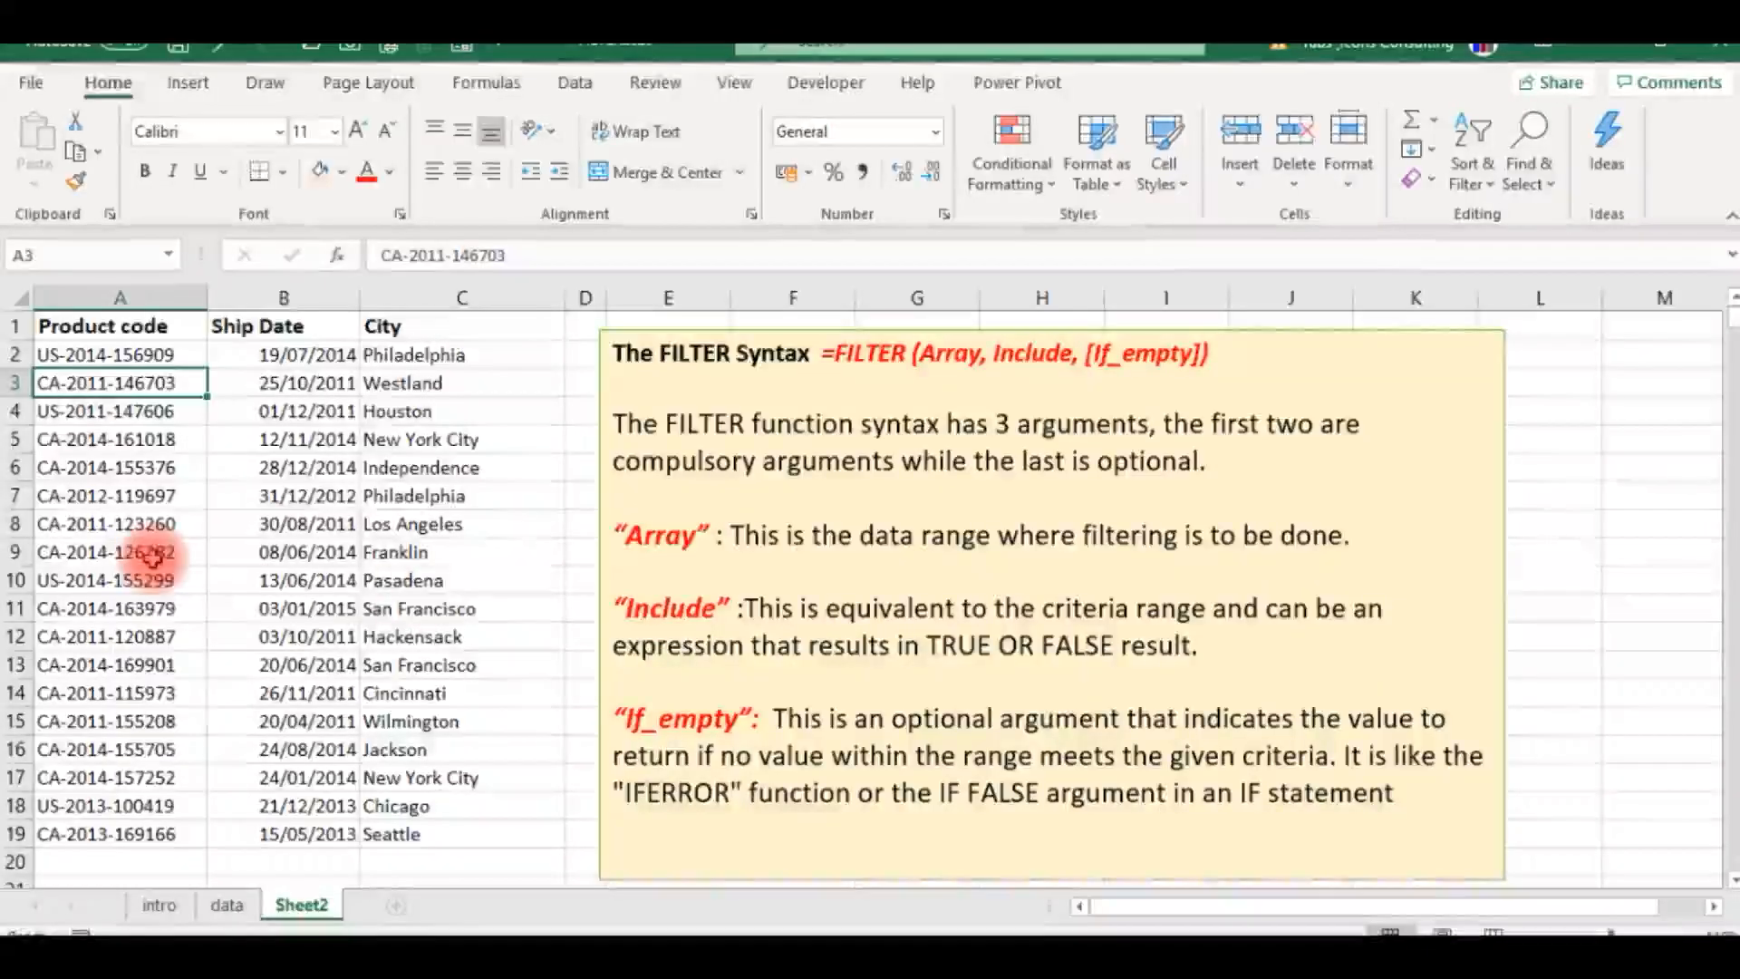
Step: Open the intro sheet
left_click(159, 904)
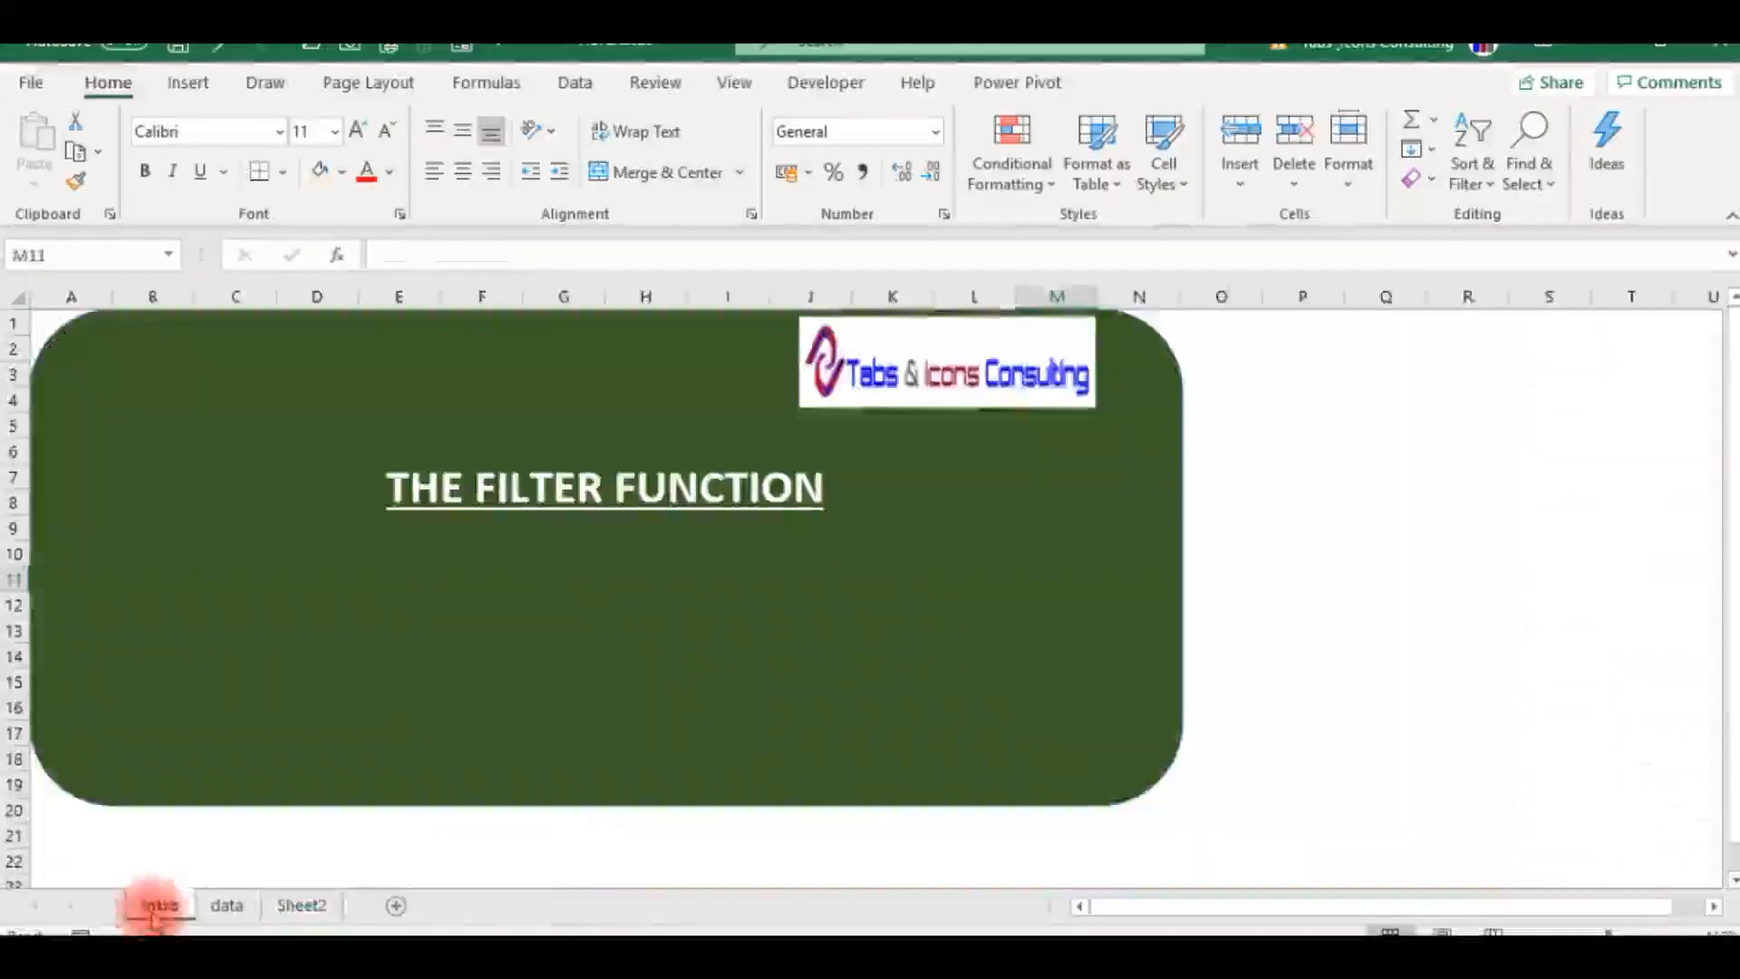